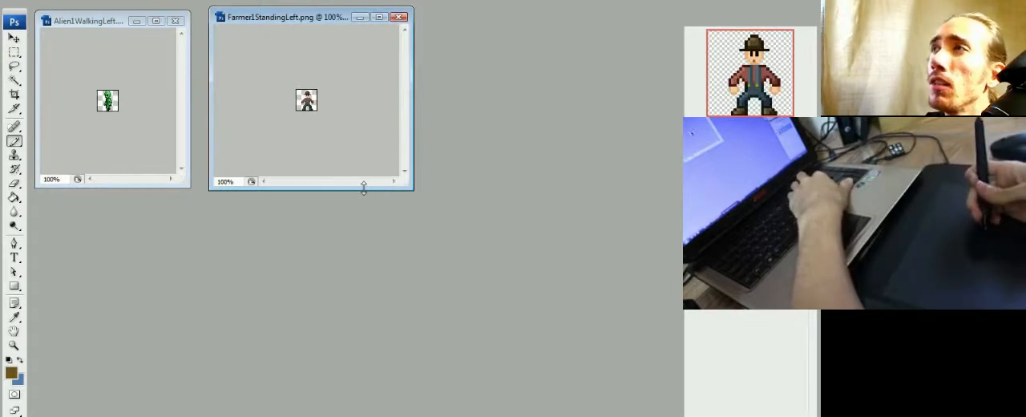
- Set the farmer sprite's view to 200% and shift its window slightly closer to the alien sprite
key("ctrl+plus")
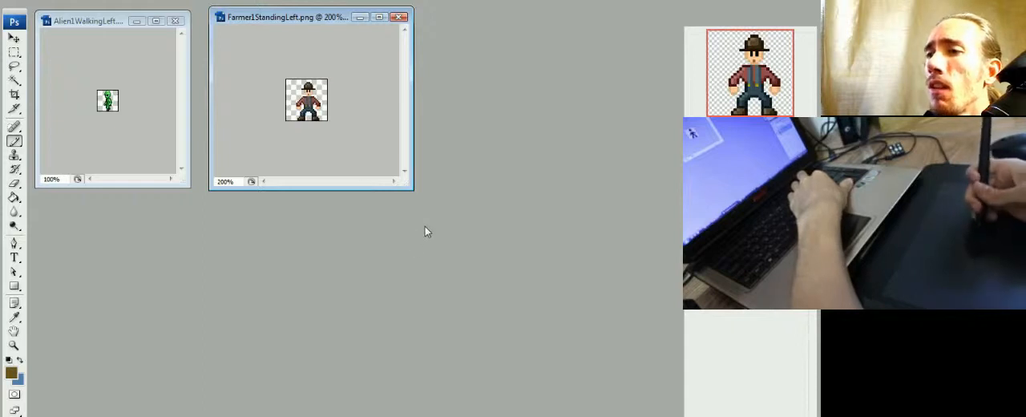
key("ctrl+plus")
key("ctrl+minus")
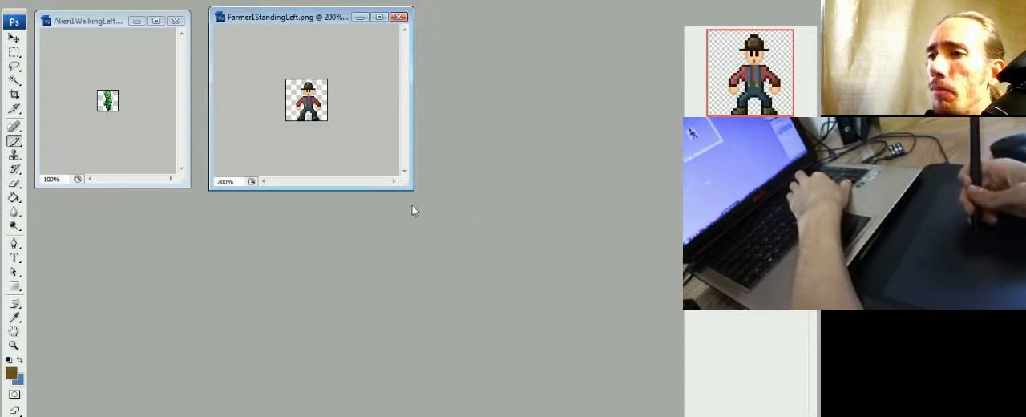
key("ctrl+minus")
key("ctrl+plus")
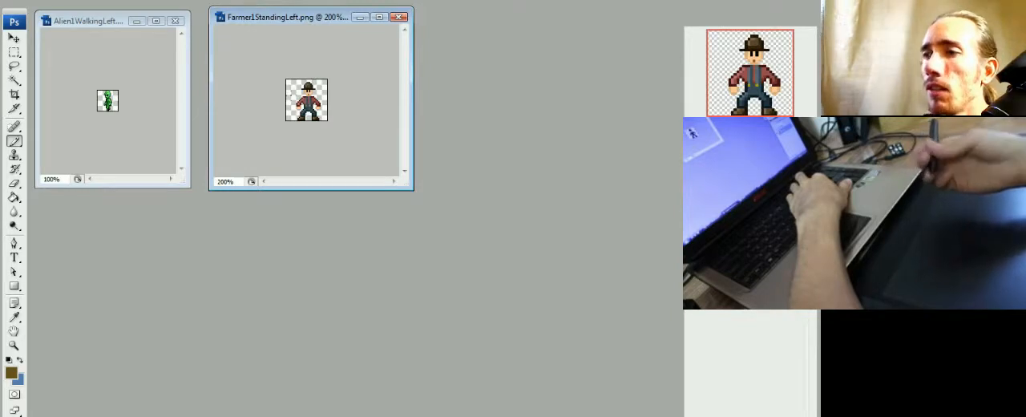
left_click_drag(304, 9, 294, 12)
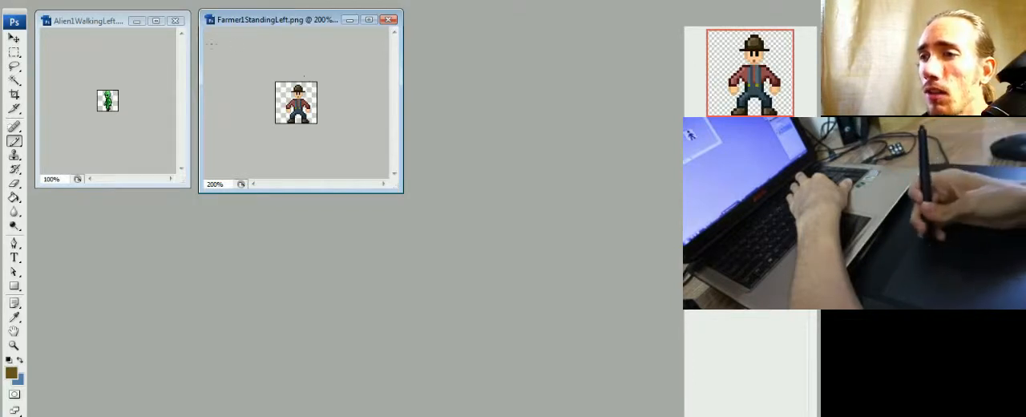
- Enlarge the alien sprite's view to 500% and size its window to fit around the sprite
left_click_drag(189, 188, 607, 362)
key("ctrl+plus")
key("ctrl+plus")
key("ctrl+plus")
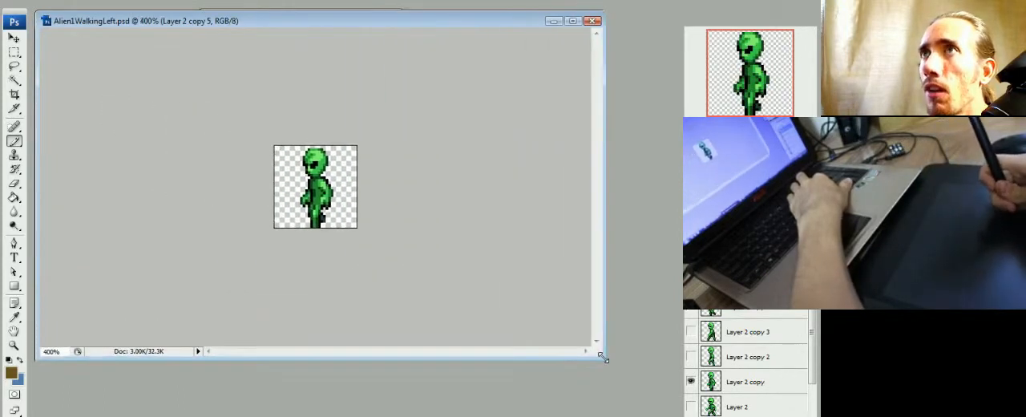
key("ctrl+plus")
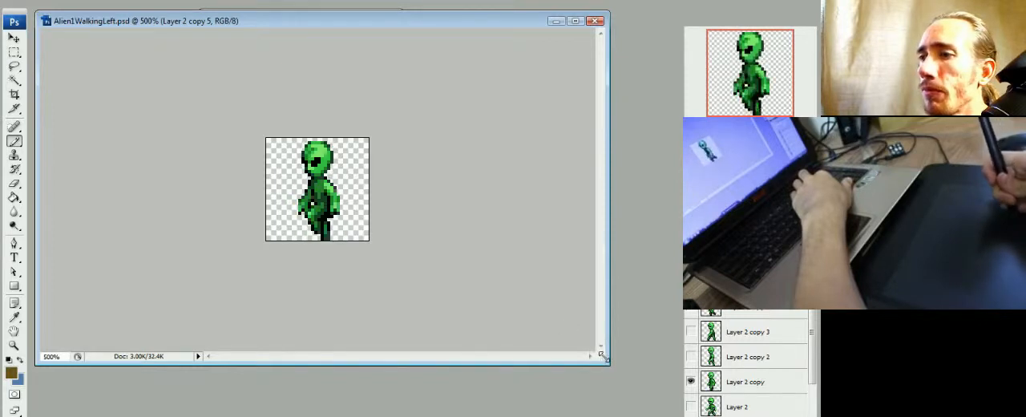
left_click_drag(607, 364, 255, 249)
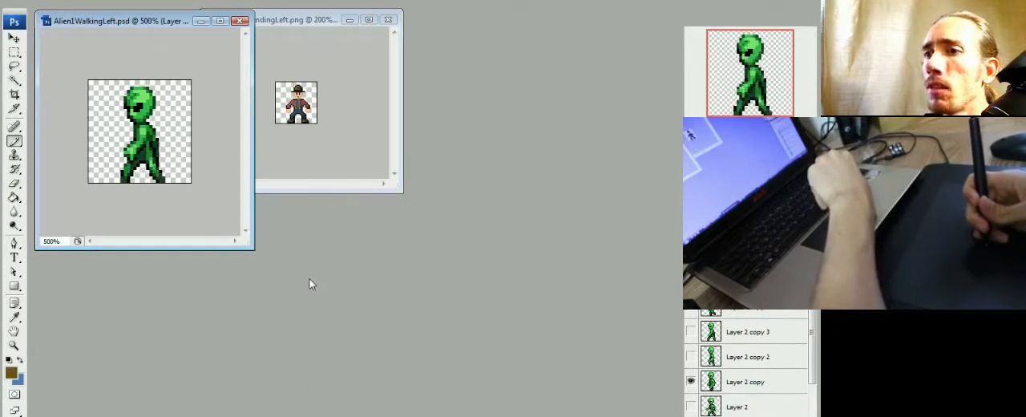
- Arrange the farmer and alien images side by side, with the farmer in a larger window at 700%
left_click_drag(307, 21, 336, 24)
left_click_drag(167, 21, 554, 27)
left_click_drag(317, 24, 138, 11)
left_click_drag(245, 183, 490, 364)
key("ctrl+plus")
key("ctrl+plus")
key("ctrl+plus")
key("ctrl+plus")
key("ctrl+plus")
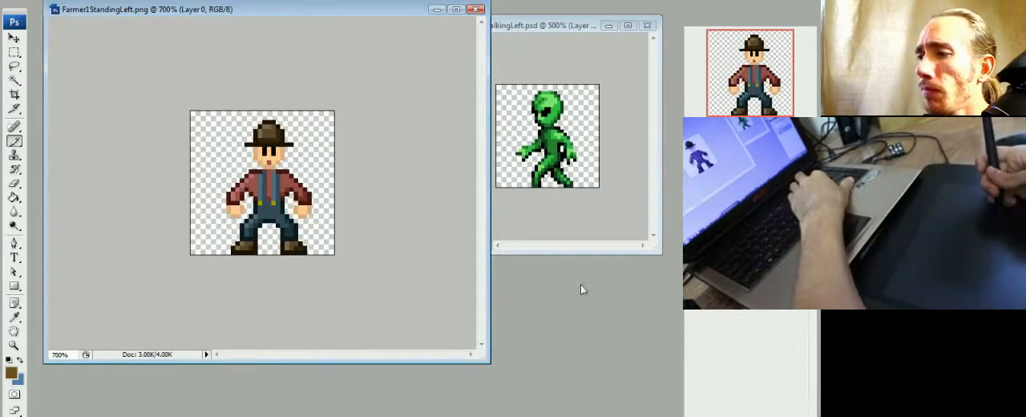
left_click_drag(486, 360, 487, 342)
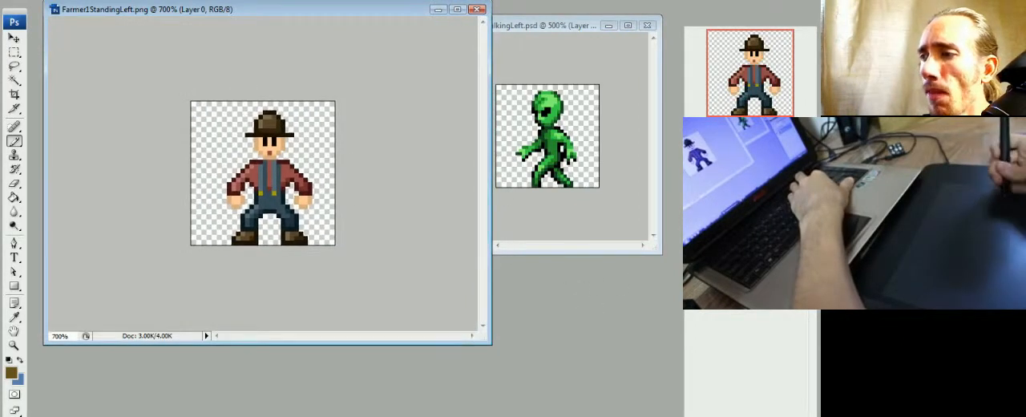
- Add a new blank layer to the farmer image and hide the original farmer layer
left_click(786, 414)
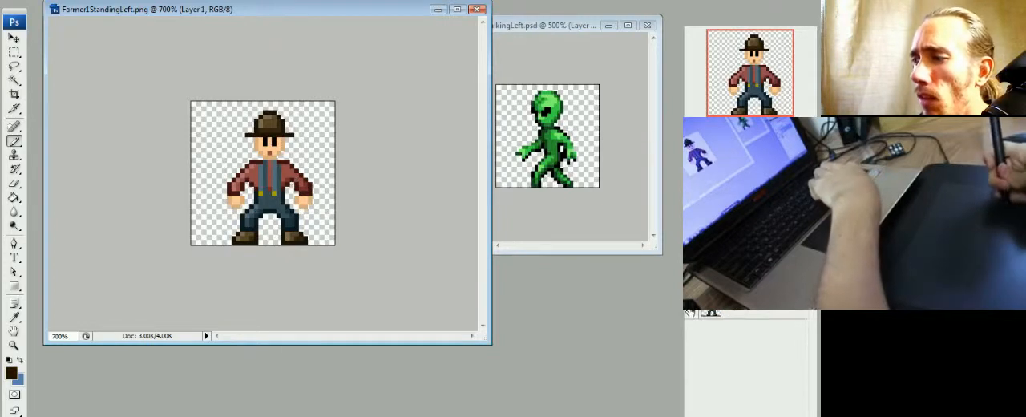
left_click(689, 313)
left_click(689, 313)
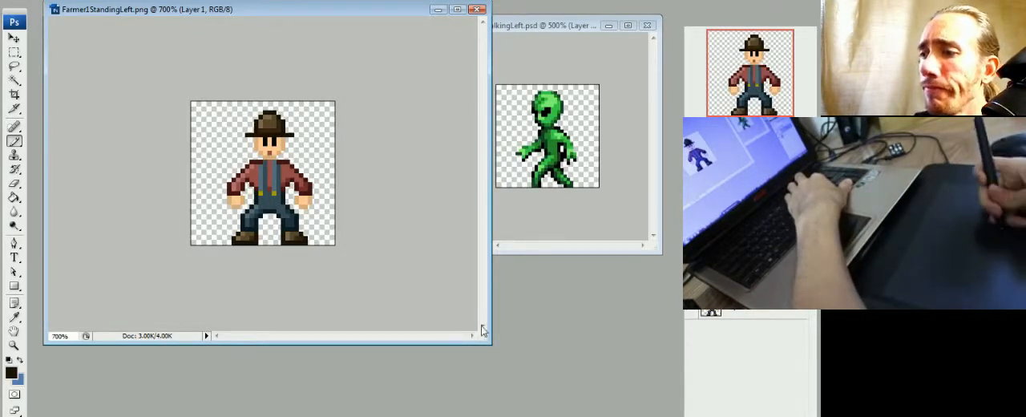
left_click_drag(486, 344, 502, 367)
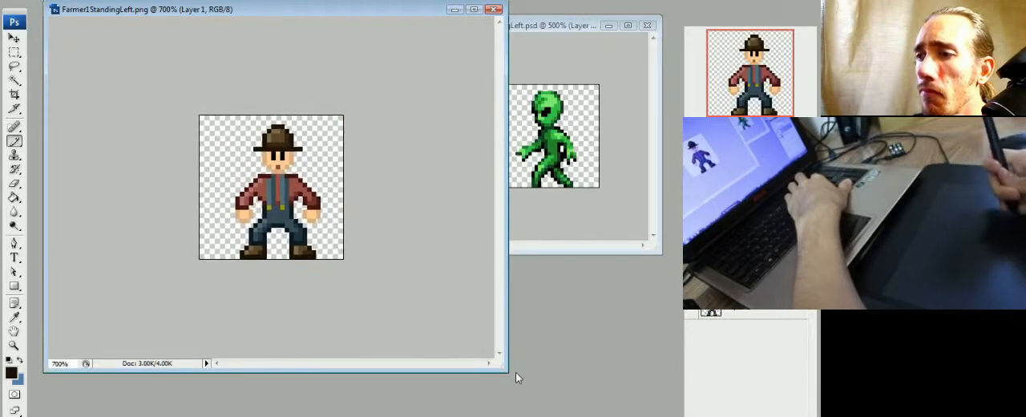
left_click(700, 316)
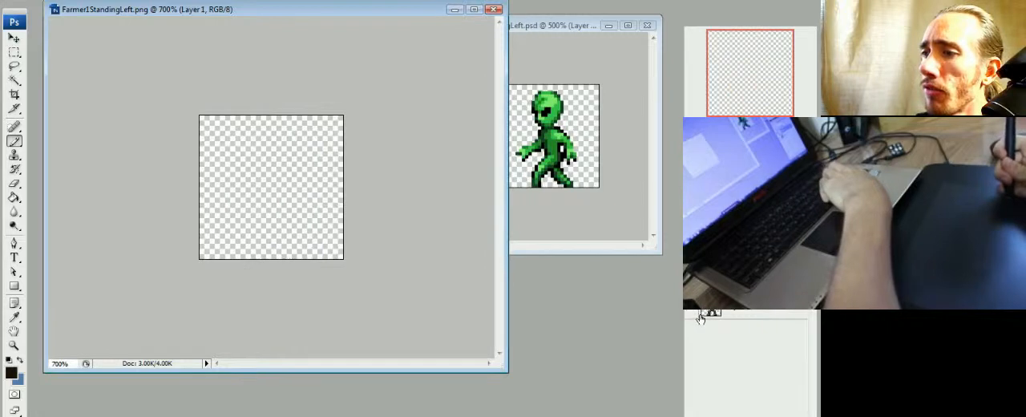
left_click(699, 316)
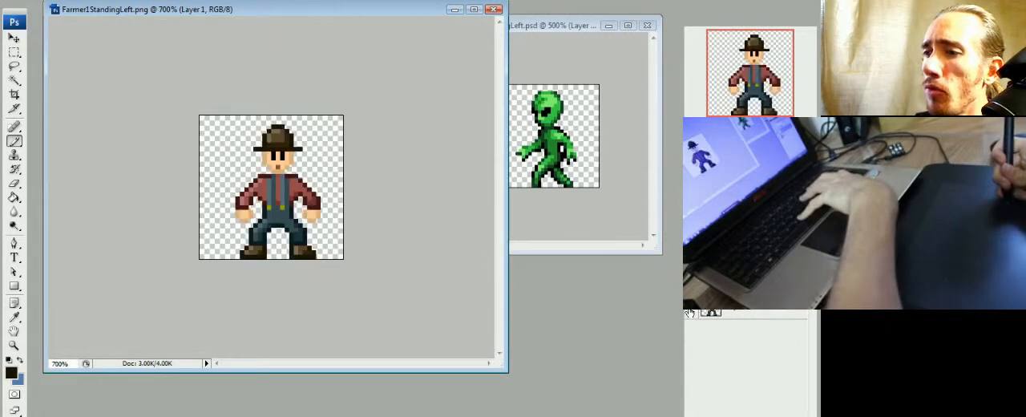
left_click(699, 315)
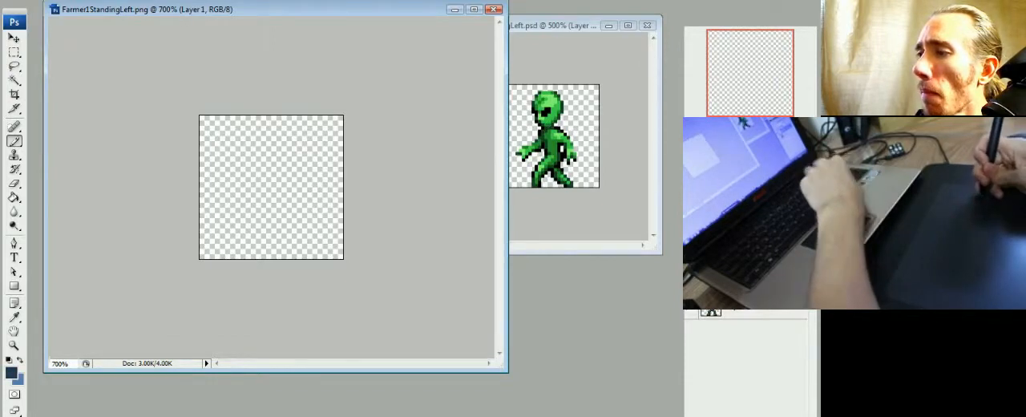
- Set the blank farmer canvas to 1200% in a larger window and narrow the alien window to keep its sprite visible alongside
key("ctrl+plus")
key("ctrl+plus")
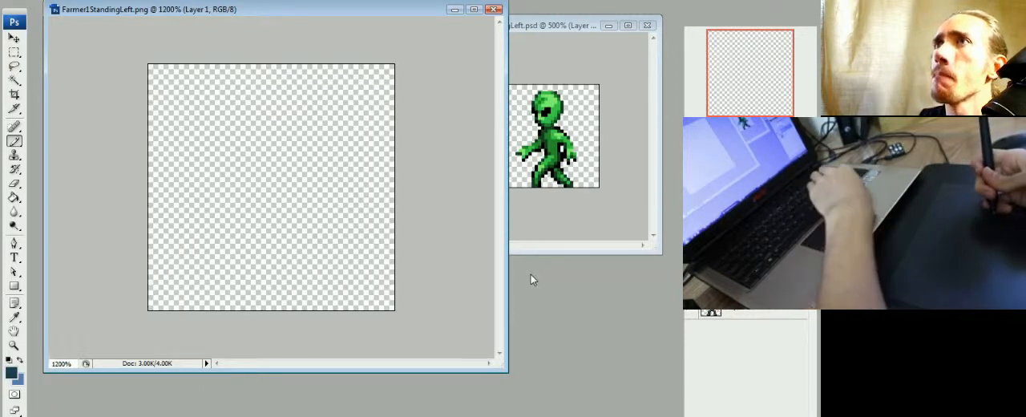
left_click_drag(502, 366, 525, 391)
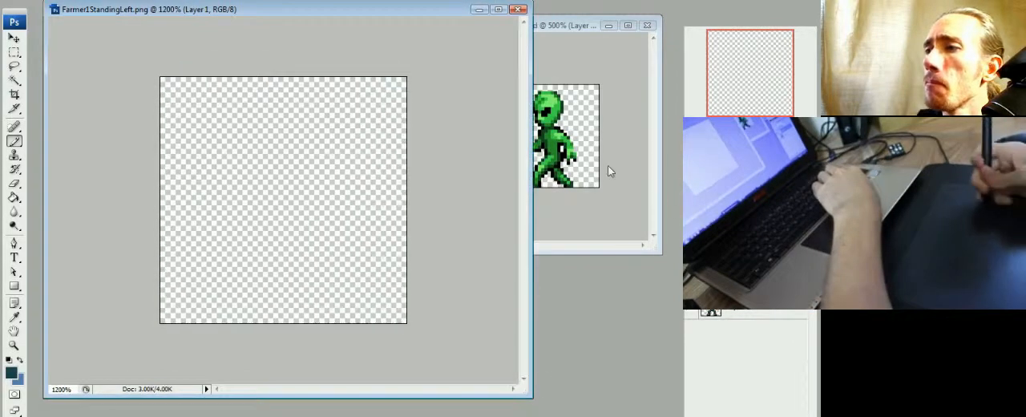
left_click(562, 27)
left_click_drag(443, 122, 521, 121)
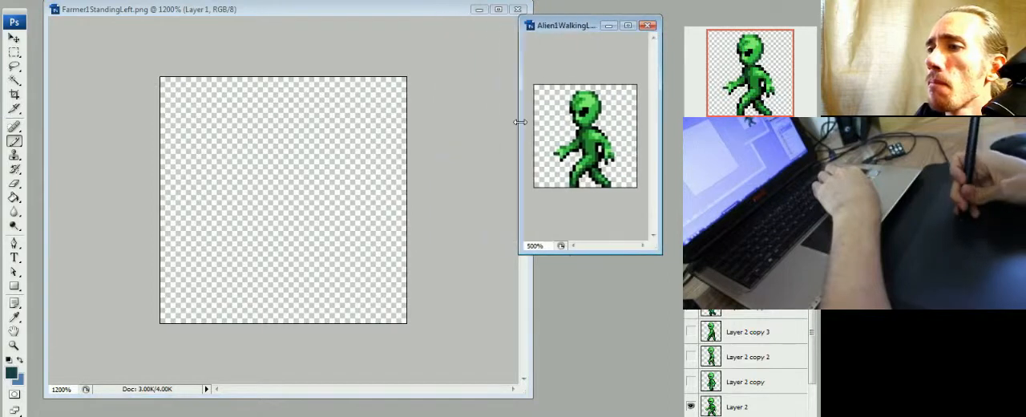
left_click(451, 12)
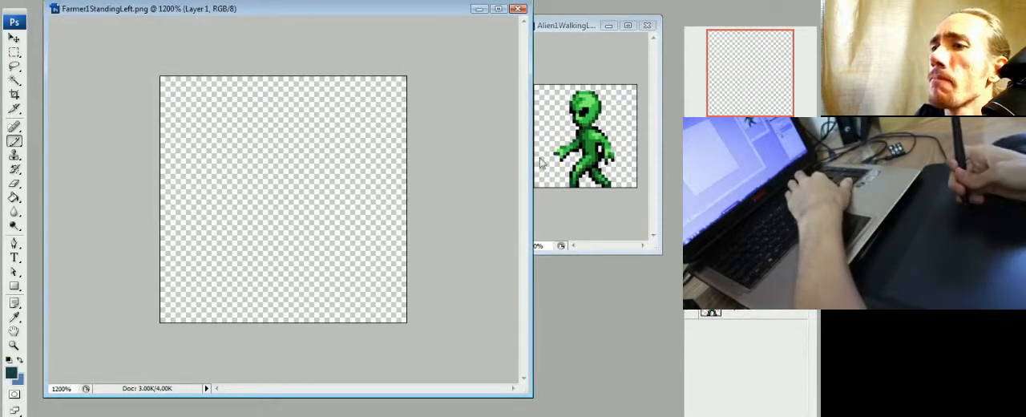
key("ctrl+plus")
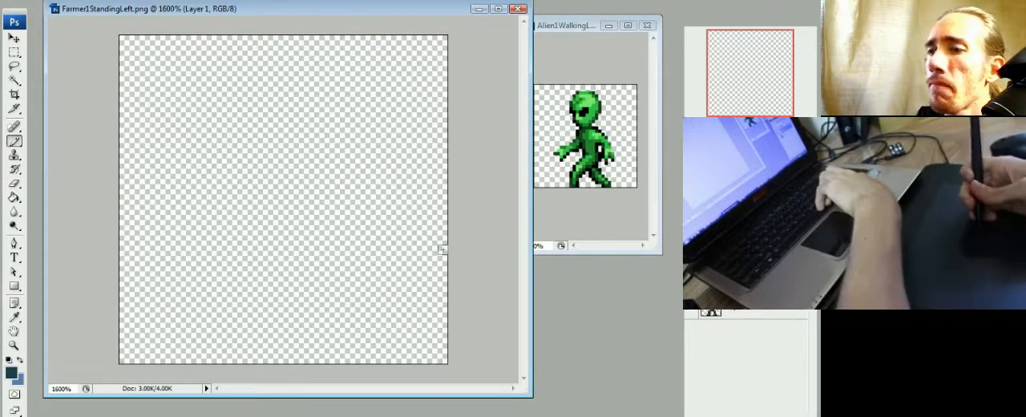
key("ctrl+minus")
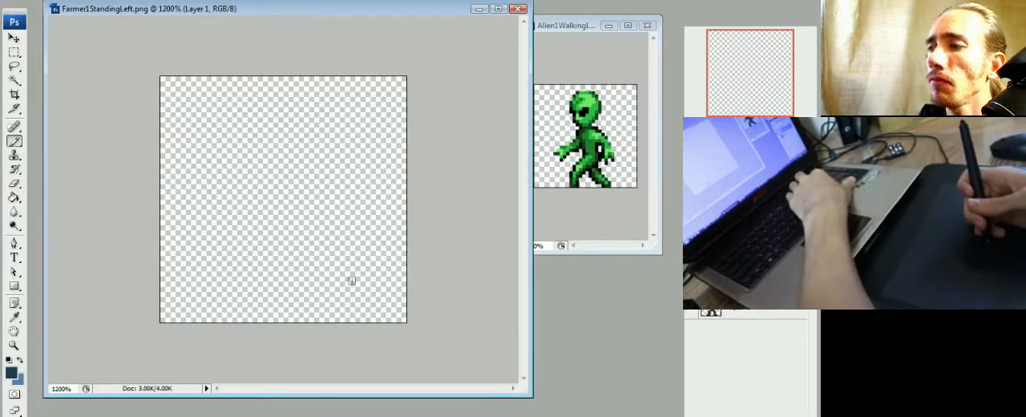
- Paint a dark teal silhouette of the farmer's overalls on the new layer, with two spread legs and shoulder straps
mouse_move(249, 319)
left_mouse_down()
mouse_move(253, 230)
mouse_move(249, 295)
mouse_move(261, 291)
mouse_move(282, 196)
mouse_move(264, 255)
mouse_move(276, 240)
mouse_move(268, 196)
mouse_move(276, 199)
mouse_move(263, 198)
mouse_move(259, 221)
mouse_move(309, 287)
left_mouse_up()
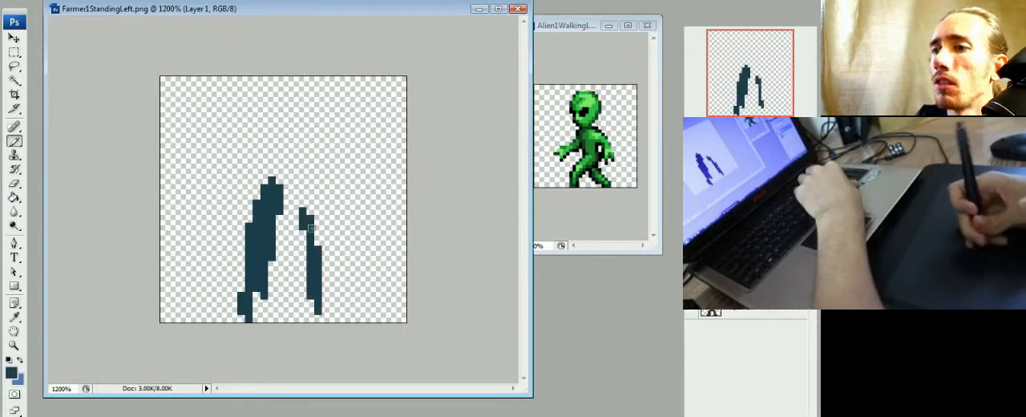
mouse_move(310, 229)
left_mouse_down()
mouse_move(311, 315)
mouse_move(296, 212)
mouse_move(280, 212)
mouse_move(270, 228)
mouse_move(270, 194)
mouse_move(260, 199)
mouse_move(302, 231)
mouse_move(298, 207)
left_mouse_up()
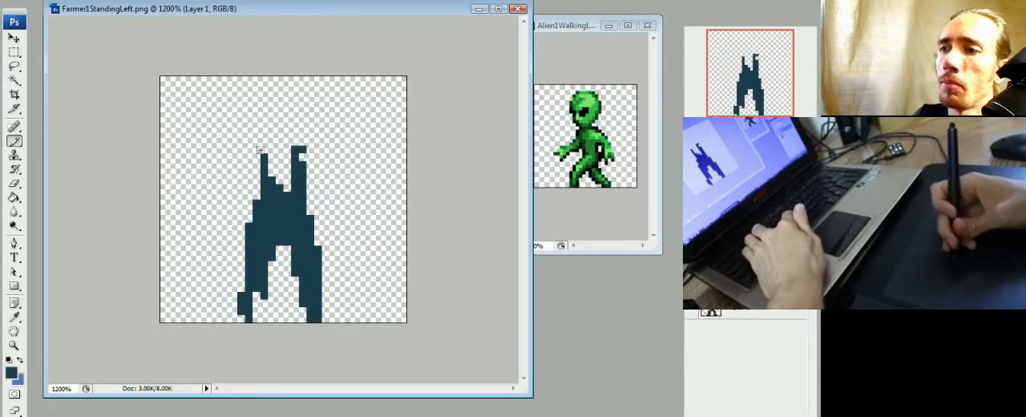
left_click(263, 150)
left_click_drag(257, 171, 258, 196)
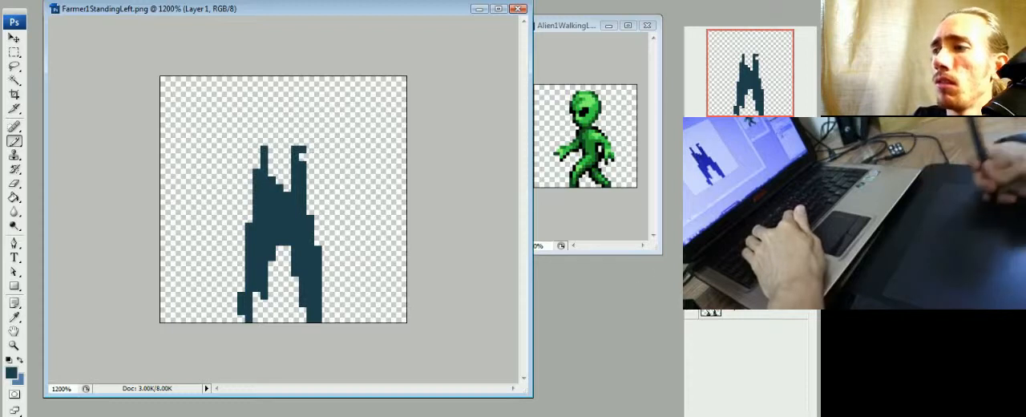
- Compare the painted overalls silhouette with the original farmer by showing and hiding the original layer
left_click(695, 314)
left_click(692, 314)
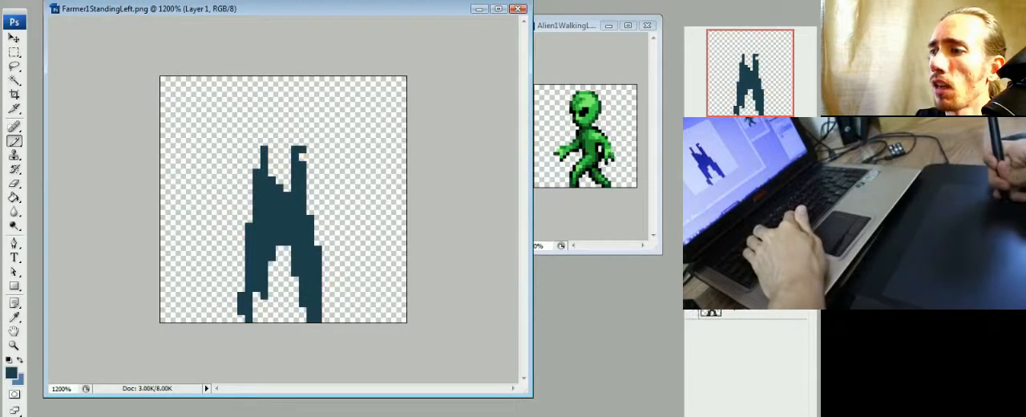
left_click(739, 308)
left_click(695, 314)
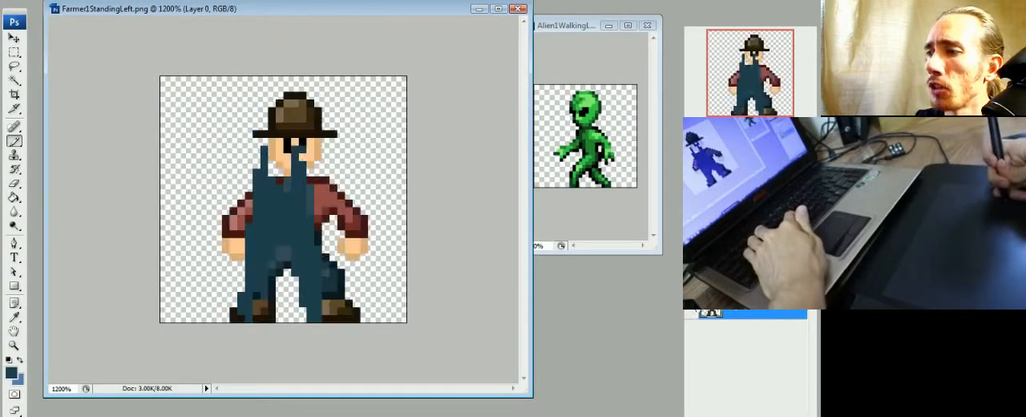
left_click(694, 313)
left_click(694, 314)
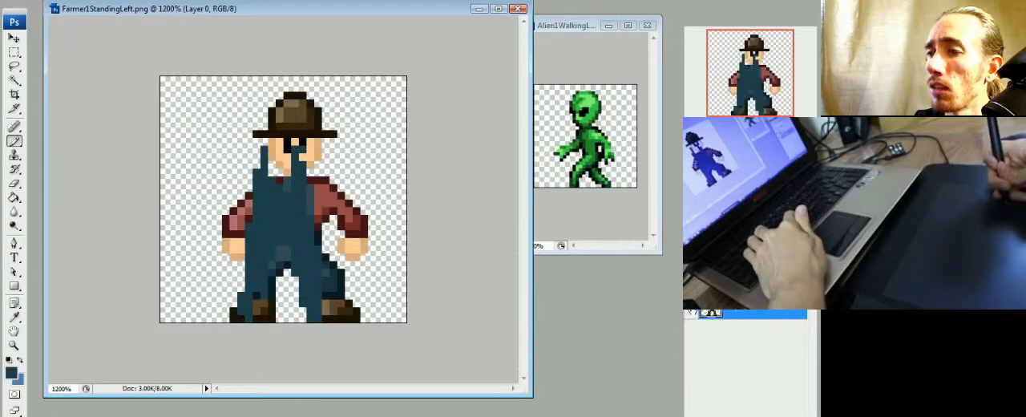
left_click(694, 313)
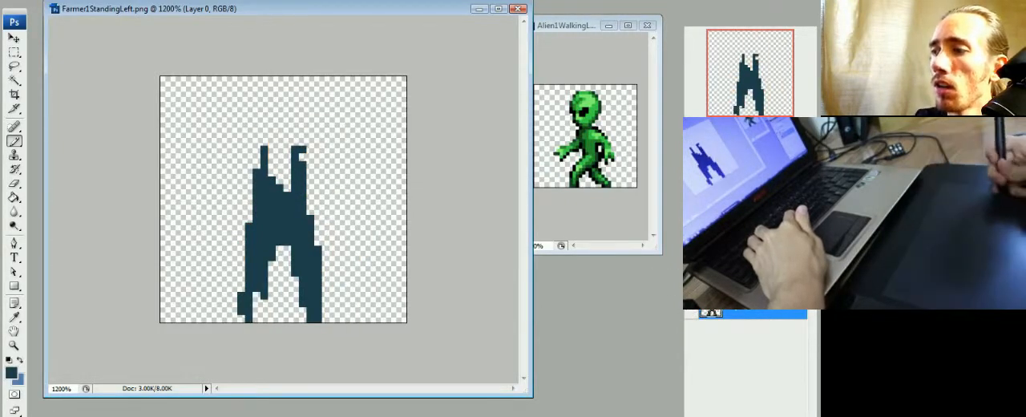
- Return to the new layer, widen the overalls' shoulder area in dark teal and erase excess pixels from the front strap
left_click(746, 282)
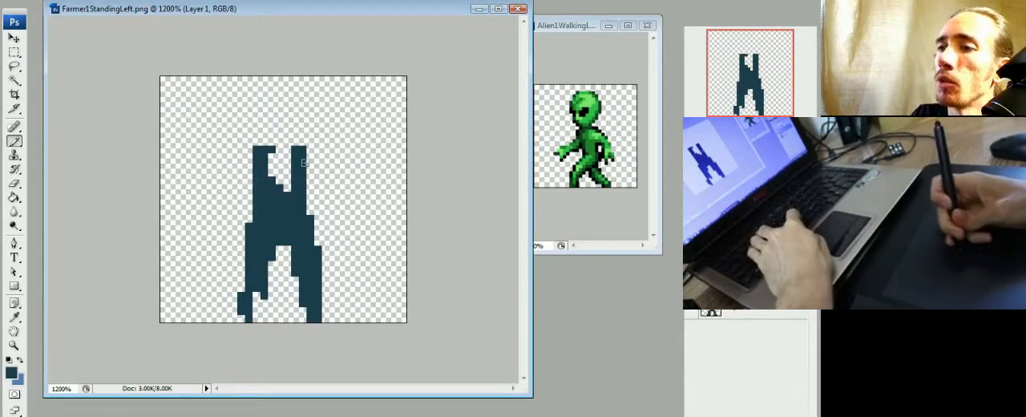
key("e")
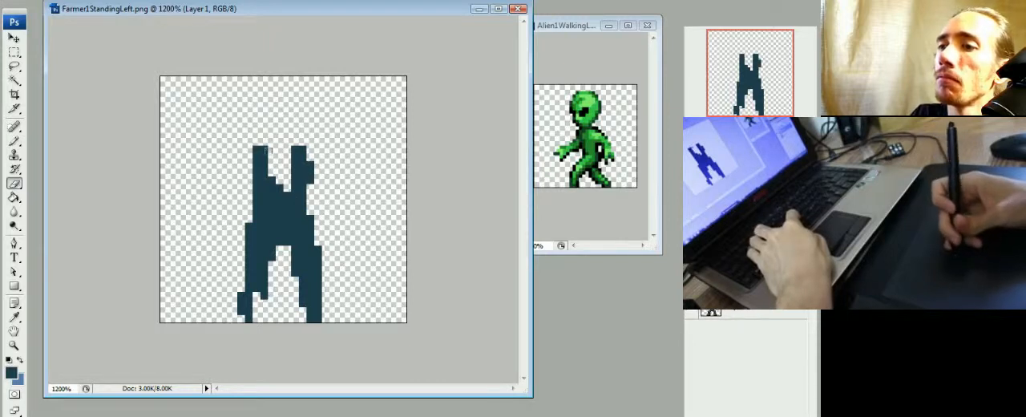
- Paint an oval mustard-yellow head above the overalls and erase the strap tops that overlap it
key("b")
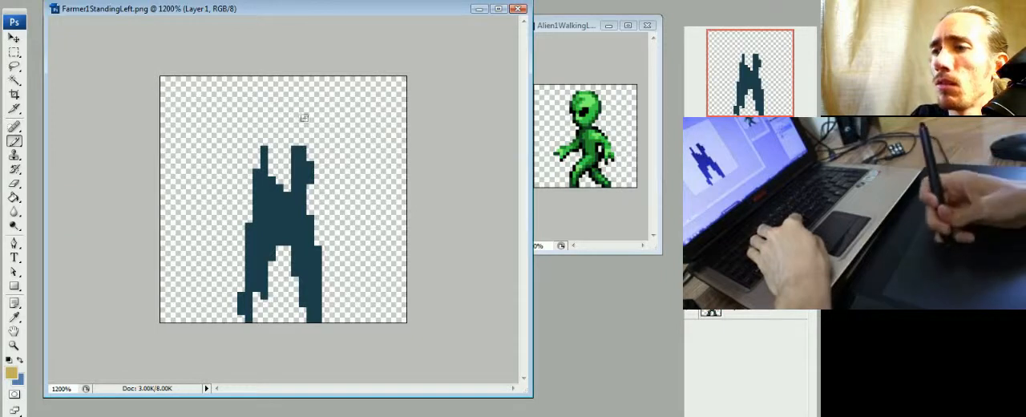
mouse_move(288, 132)
left_mouse_down()
mouse_move(282, 97)
mouse_move(266, 132)
mouse_move(301, 129)
left_mouse_up()
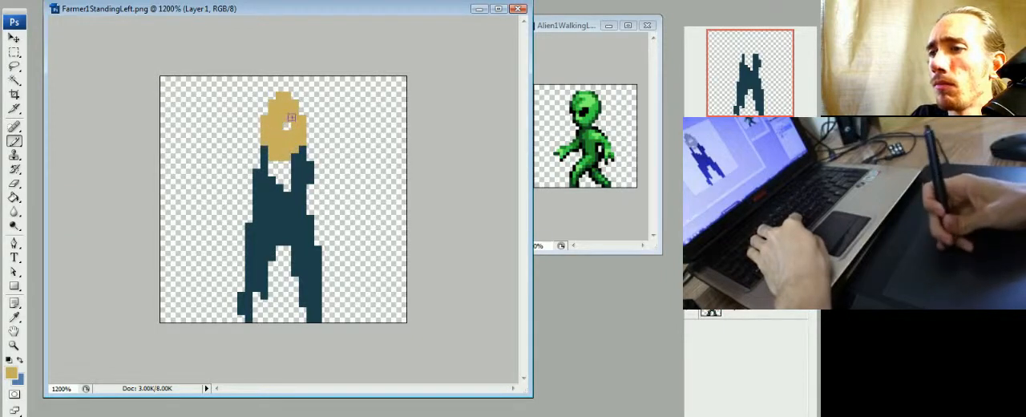
key("e")
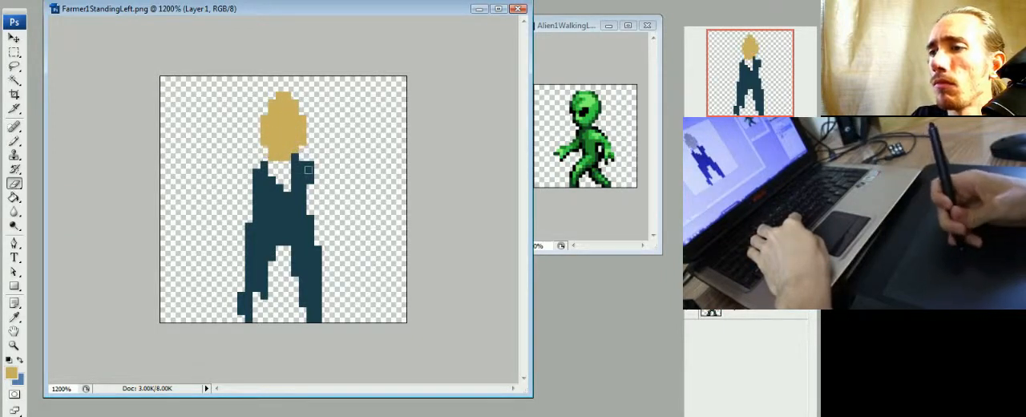
- Paint the rust-brown shirt between the overalls' straps and the rear upper arm extending from the shoulder
key("b")
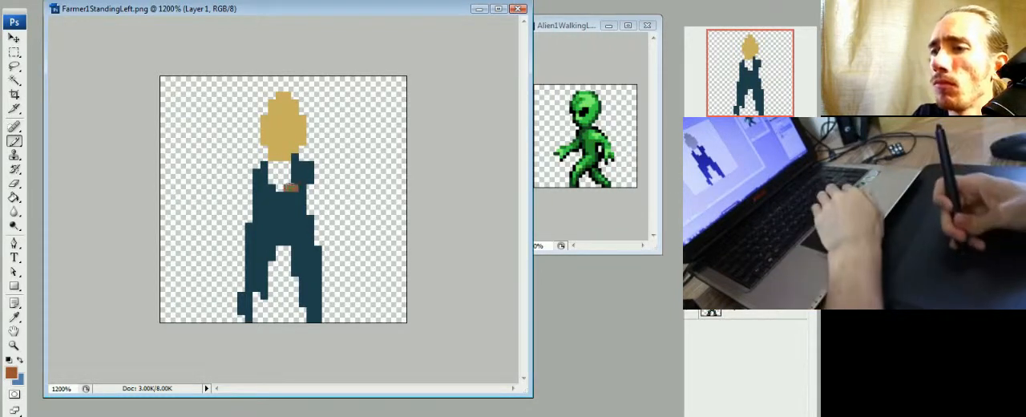
mouse_move(292, 186)
left_mouse_down()
mouse_move(317, 194)
mouse_move(324, 174)
mouse_move(341, 207)
left_mouse_up()
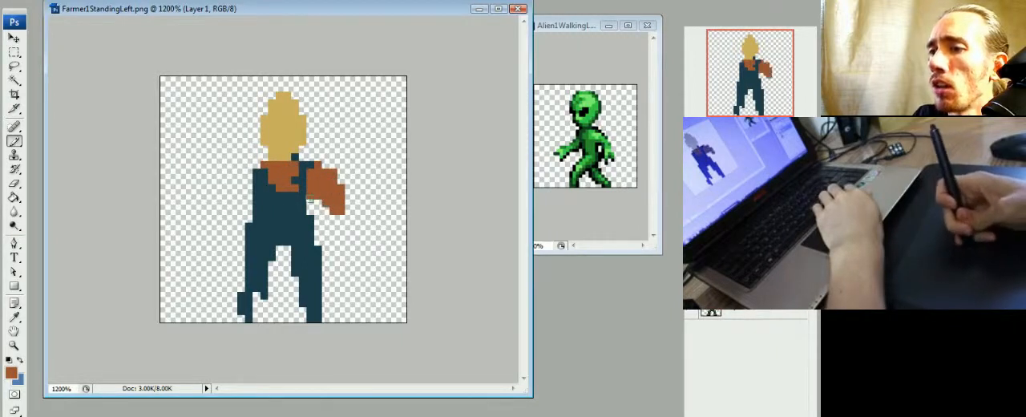
- Paint the front upper arm in rust brown down from the shoulder and compare the figure with the original farmer layer
left_click_drag(242, 172, 225, 221)
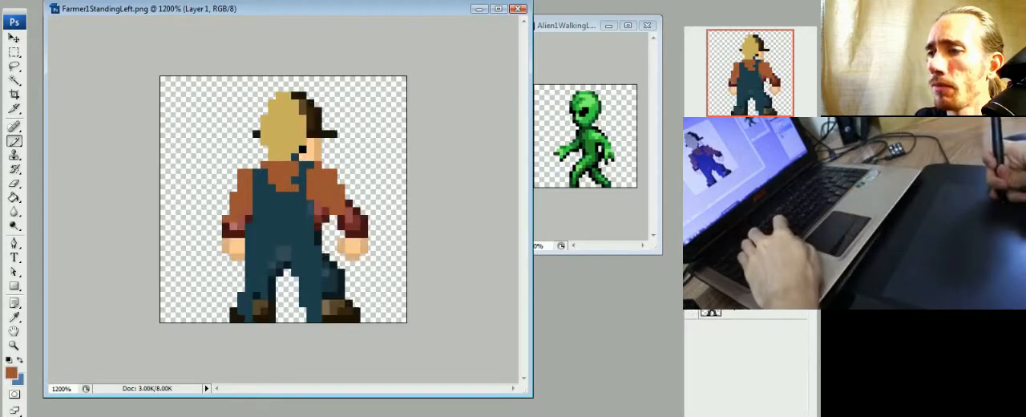
key("ctrl+z")
key("ctrl+z")
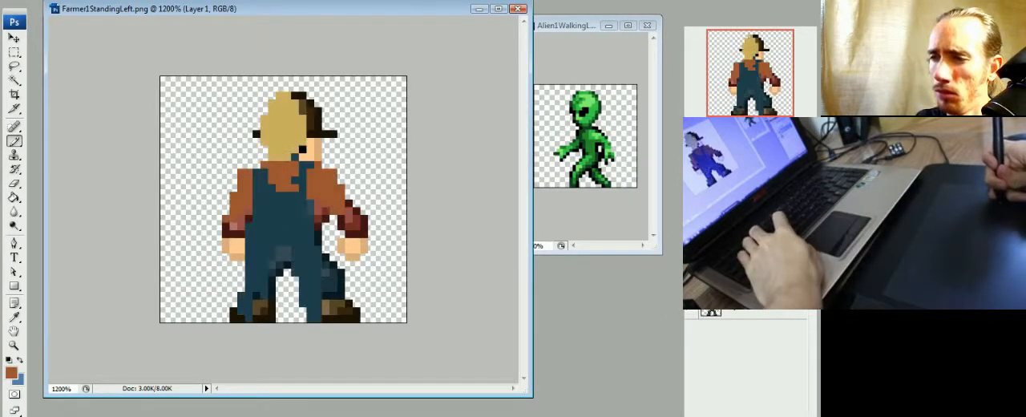
key("ctrl+z")
left_click(692, 280)
left_click(692, 280)
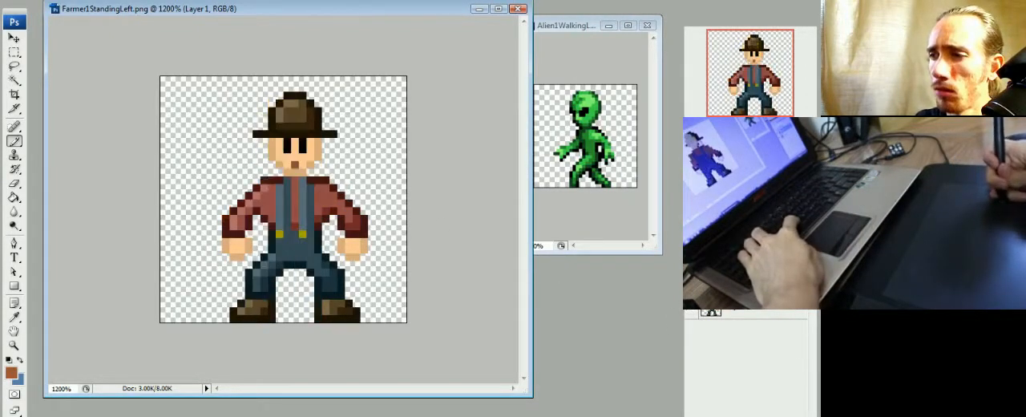
left_click(692, 305)
left_click(692, 280)
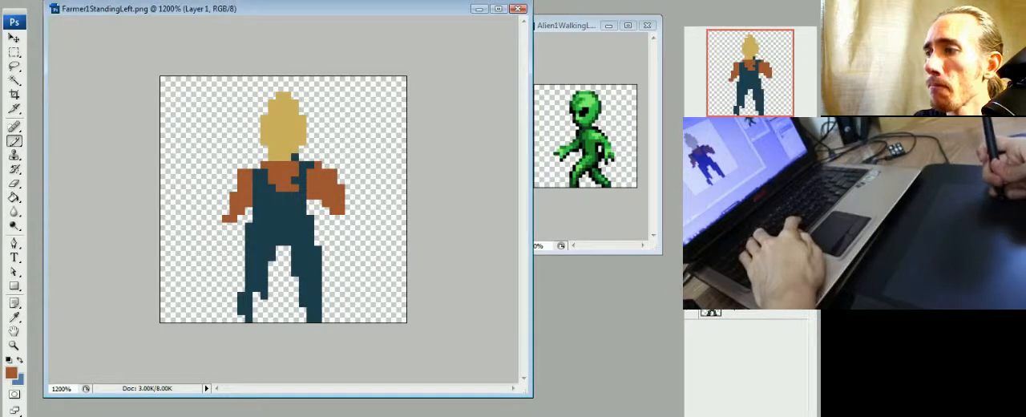
- Lengthen and thicken both arms in rust brown, filling in the front shoulder and the torso edge beside the rear arm
mouse_move(340, 212)
left_mouse_down()
mouse_move(348, 218)
mouse_move(320, 209)
left_mouse_up()
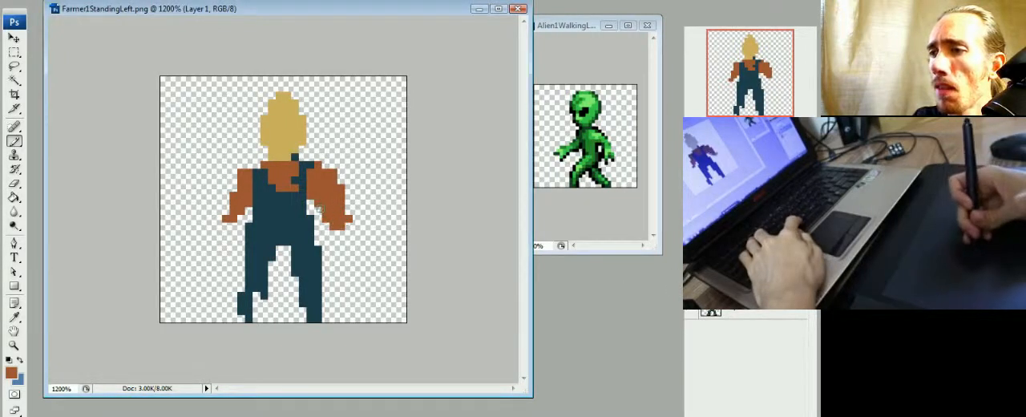
left_click_drag(247, 204, 234, 234)
left_click(234, 188)
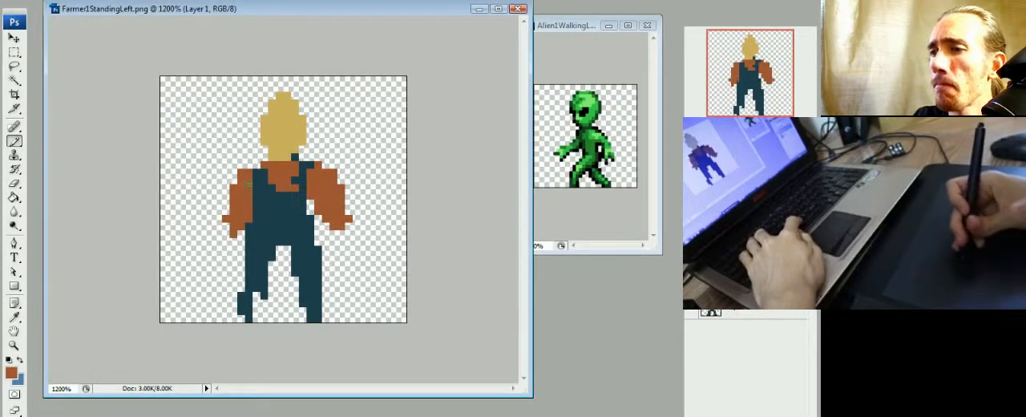
left_click_drag(248, 165, 257, 165)
left_click_drag(302, 195, 311, 213)
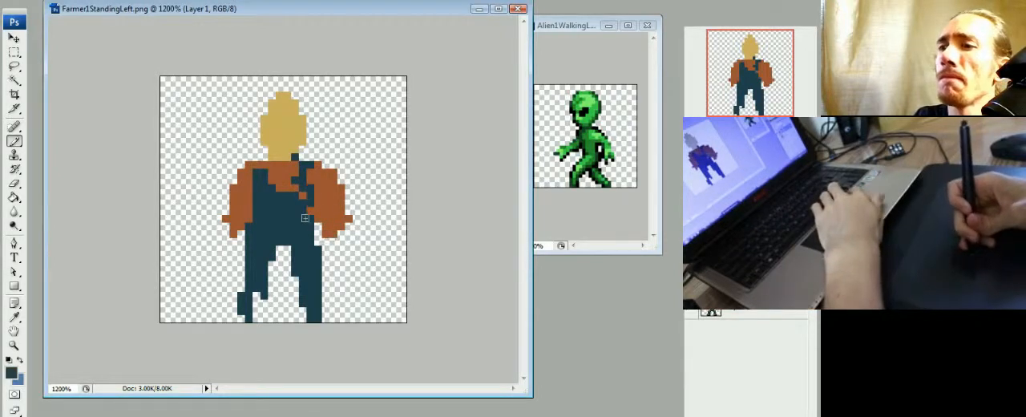
- Clean up the rear strap in dark teal and rust brown, and cover the stray strap pixel at the neck in mustard yellow
left_click(300, 184, "alt")
left_click(314, 192, "alt")
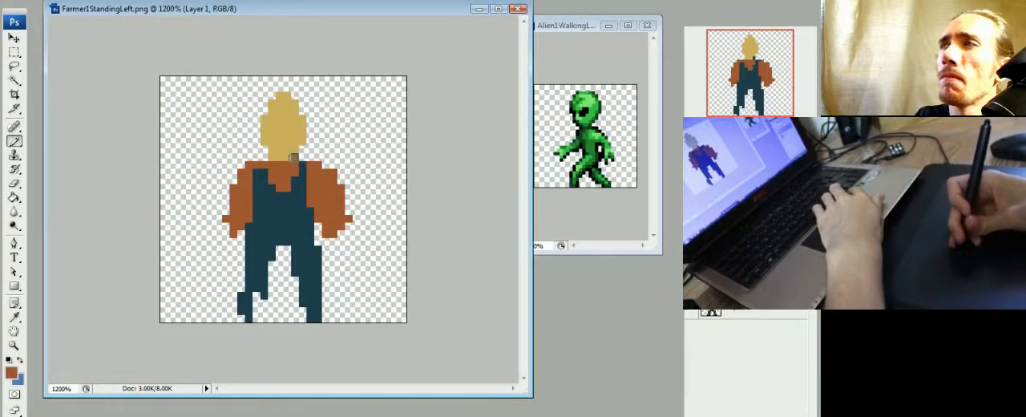
left_click_drag(294, 158, 272, 157)
left_click(291, 139, "alt")
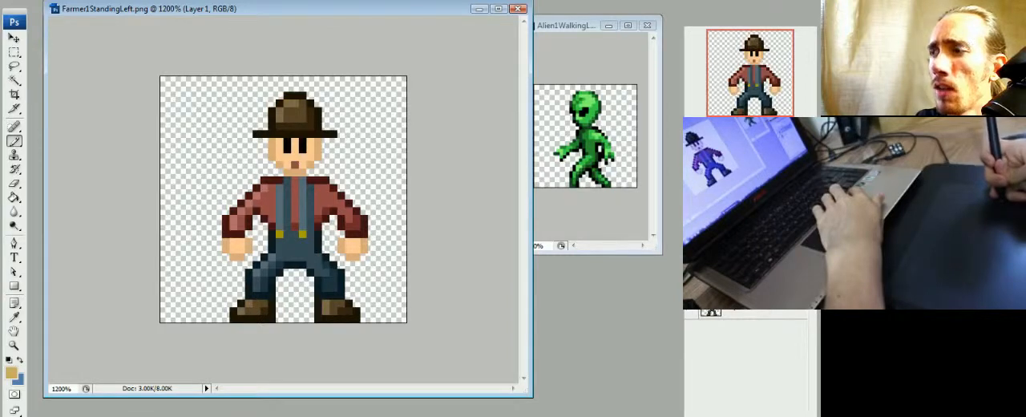
- Compare the proportions of the painted figure with the original farmer by toggling the visibility of both layers
left_click(691, 285)
left_click(692, 308)
left_click(691, 308)
left_click(691, 284)
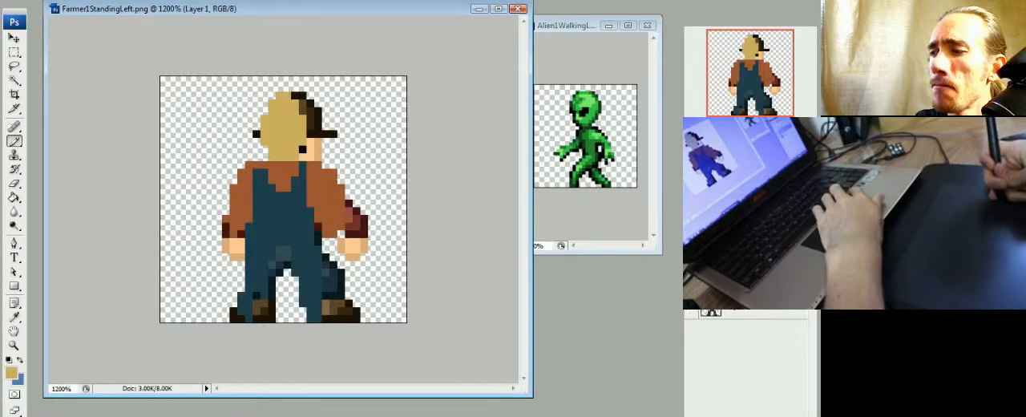
left_click(691, 285)
left_click(692, 308)
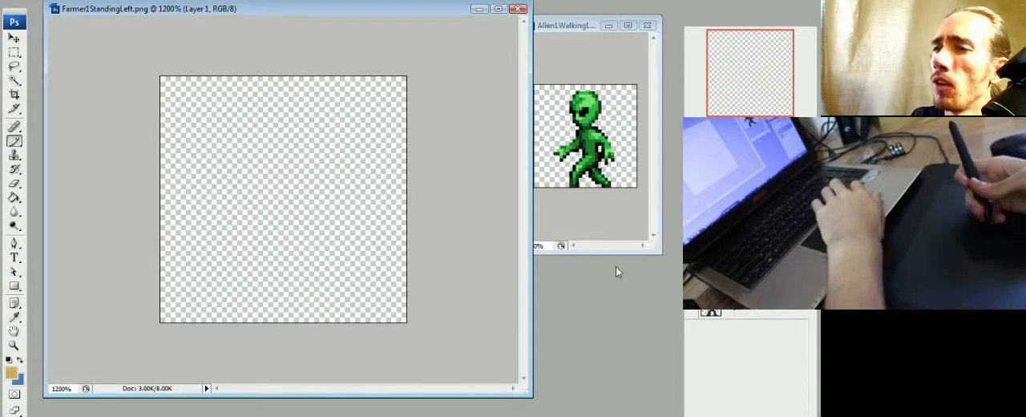
left_click(691, 287)
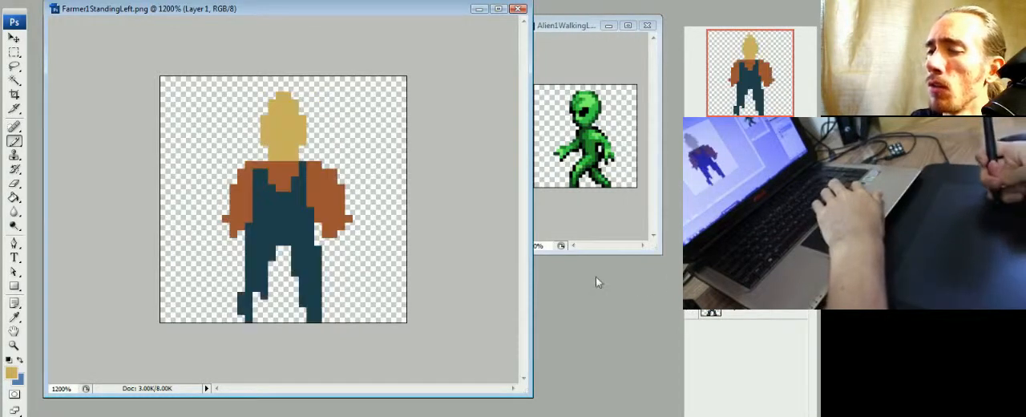
- Erase excess pixels from the rear arm, the inner edge of the front arm and the front side of the waist to slim them
left_click(319, 206, "alt")
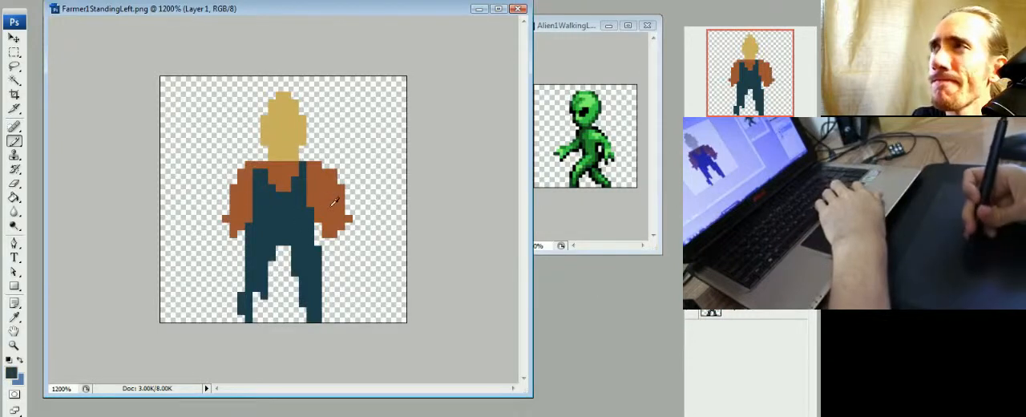
left_click(335, 200, "alt")
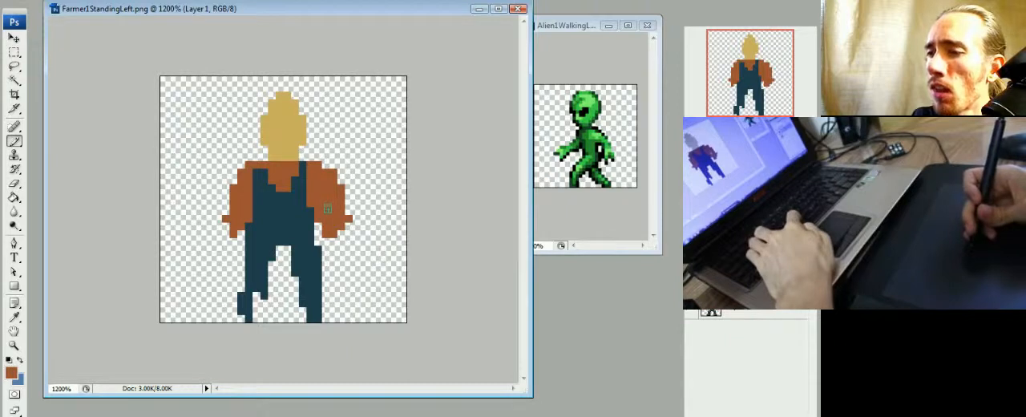
left_click(305, 210, "alt")
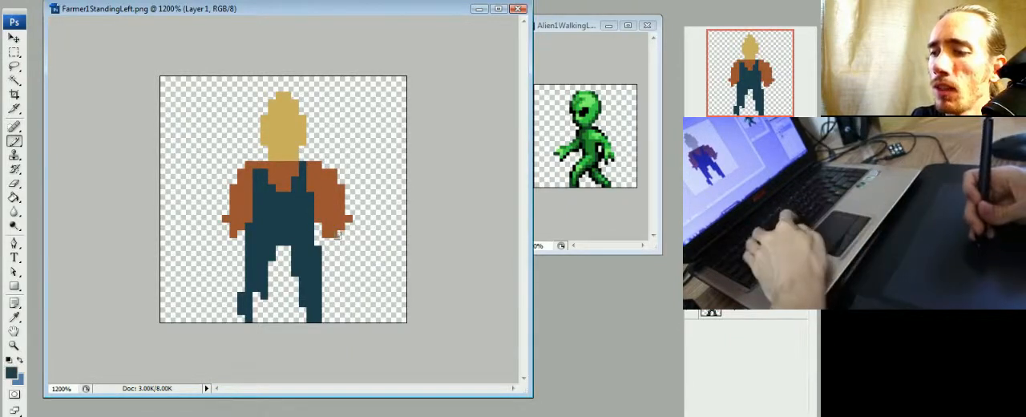
key("e")
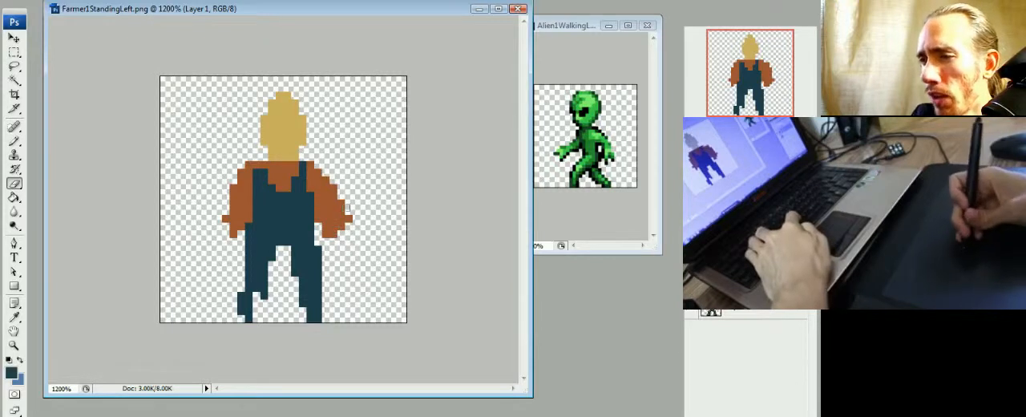
left_click(349, 219)
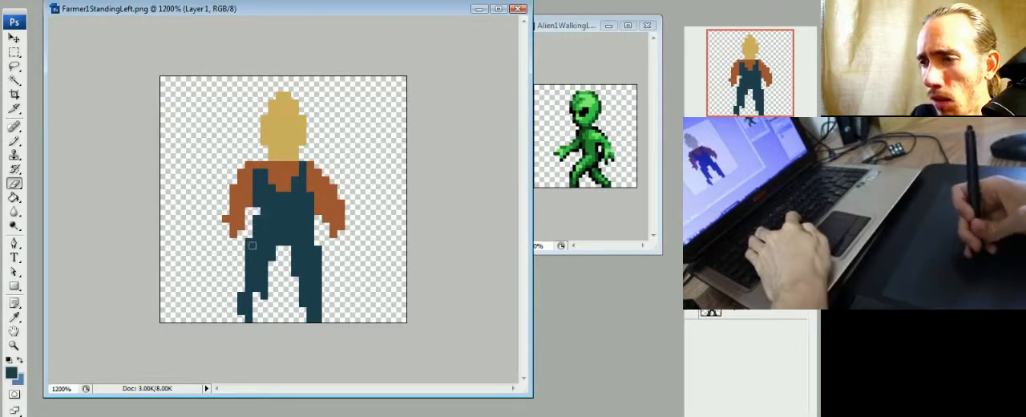
mouse_move(255, 211)
left_mouse_down()
mouse_move(256, 235)
mouse_move(257, 196)
left_mouse_up()
left_click_drag(255, 240, 249, 259)
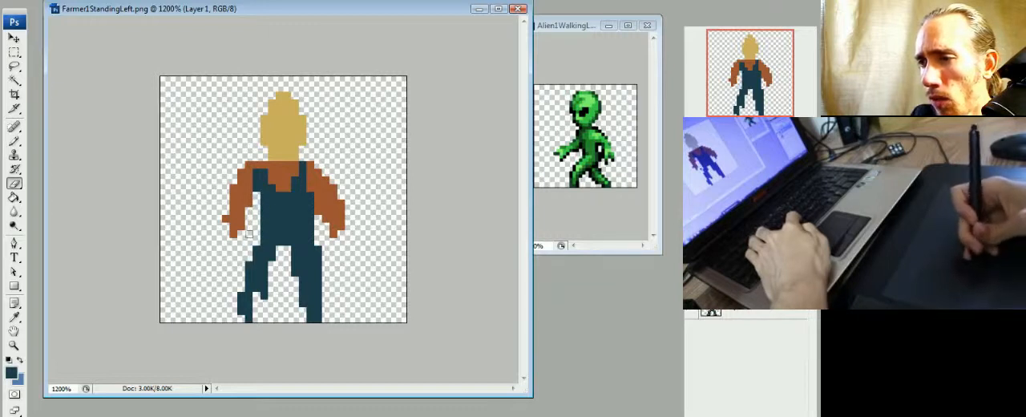
- Fill out both lower legs in dark teal and shape the front foot into a pointed toe, erasing the pixels above it
key("b")
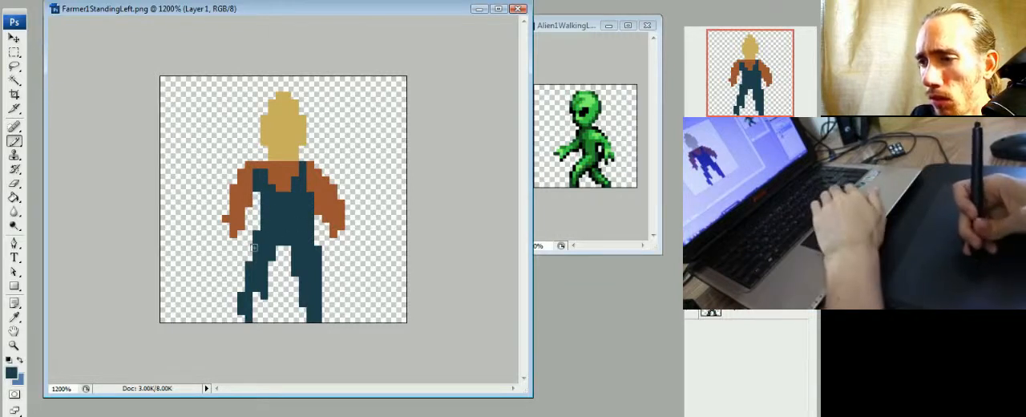
left_click(242, 318)
left_click_drag(304, 310, 303, 319)
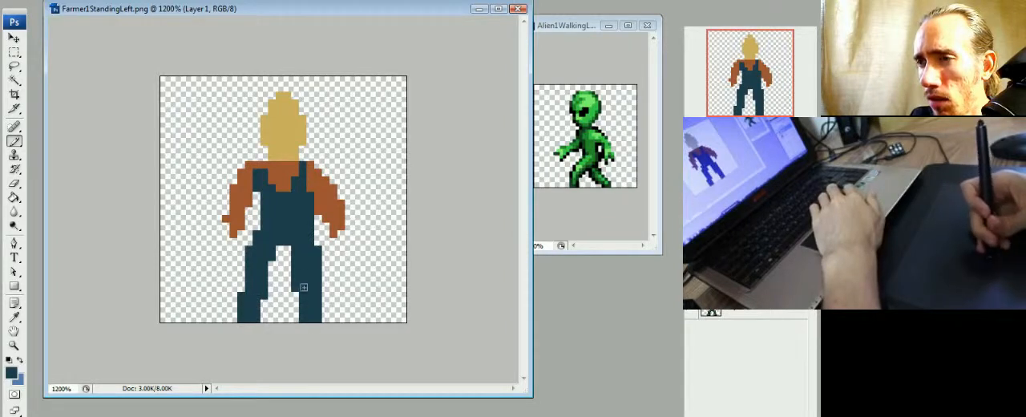
mouse_move(271, 319)
left_mouse_down()
mouse_move(264, 305)
mouse_move(241, 304)
mouse_move(272, 311)
left_mouse_up()
key("e")
left_click(241, 312)
key("b")
key("e")
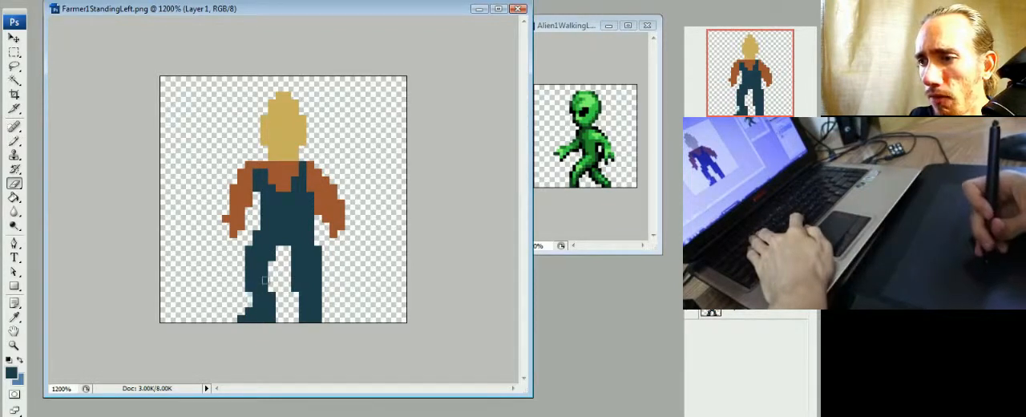
- Erase the outer edge of the rear leg above the calf to narrow the thigh
key("b")
key("e")
left_click_drag(319, 250, 319, 276)
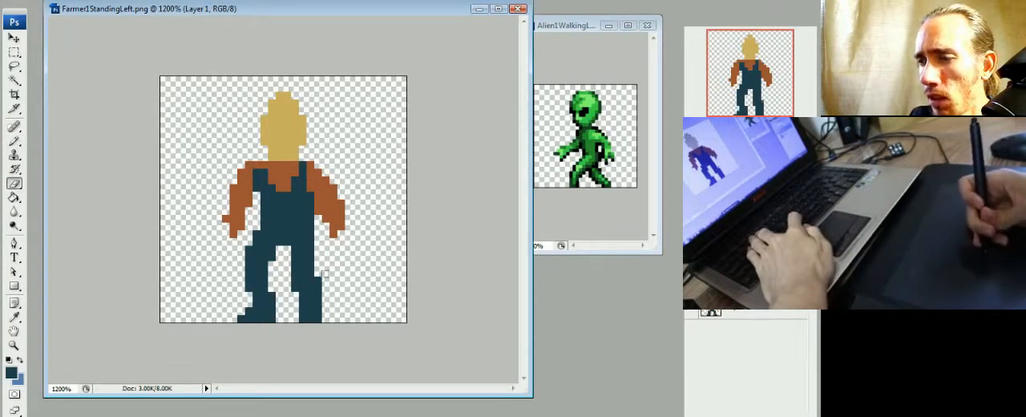
- Narrow the front strap to a thin line and lower the bib by filling the chest between the straps with rust brown
key("b")
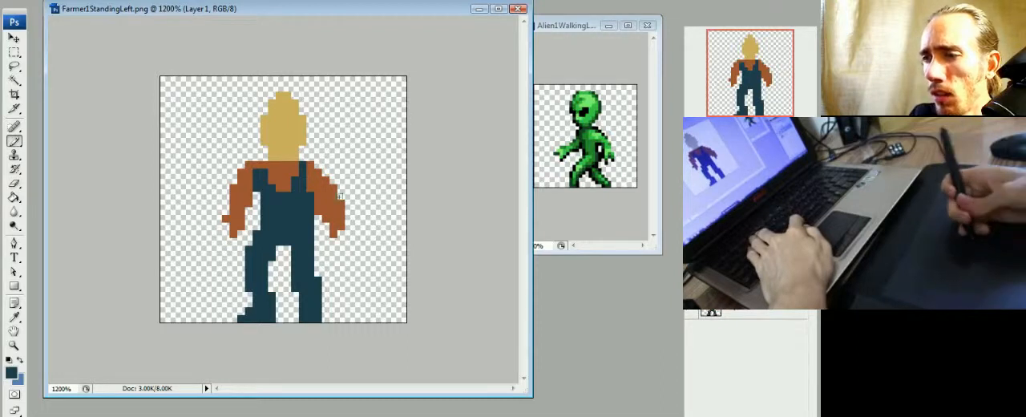
left_click(263, 166)
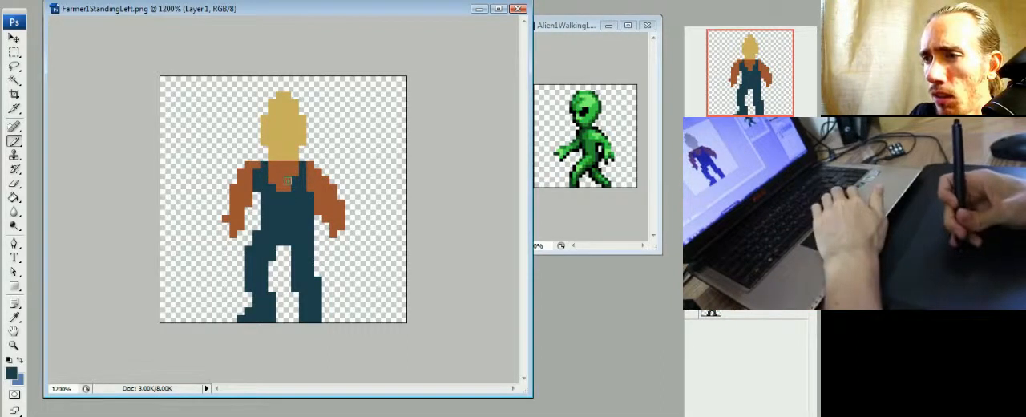
left_click_drag(258, 173, 258, 180)
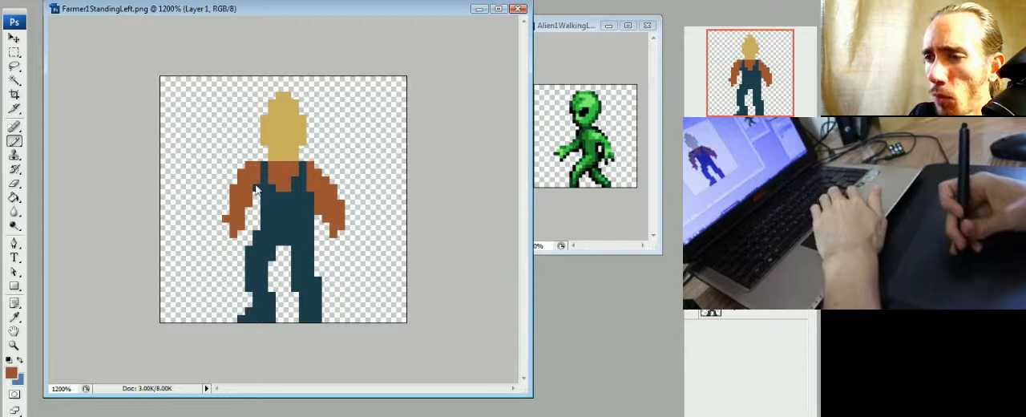
left_click(300, 185, "alt")
left_click(321, 174, "alt")
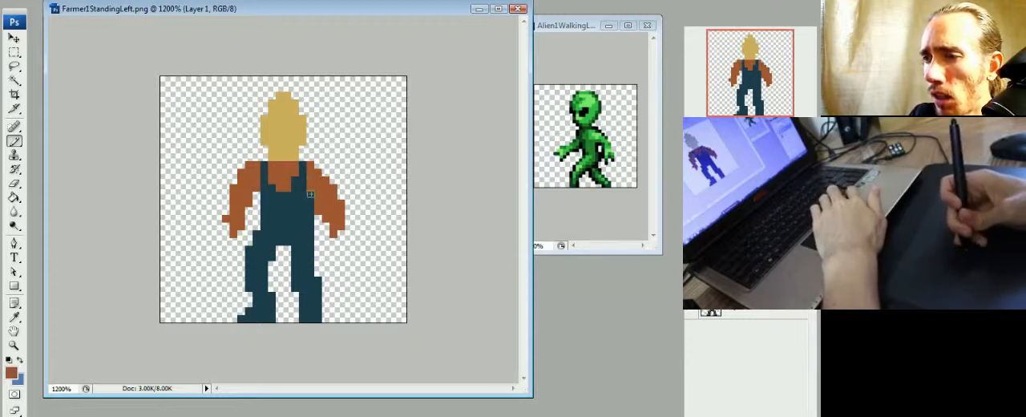
left_click(313, 197, "alt")
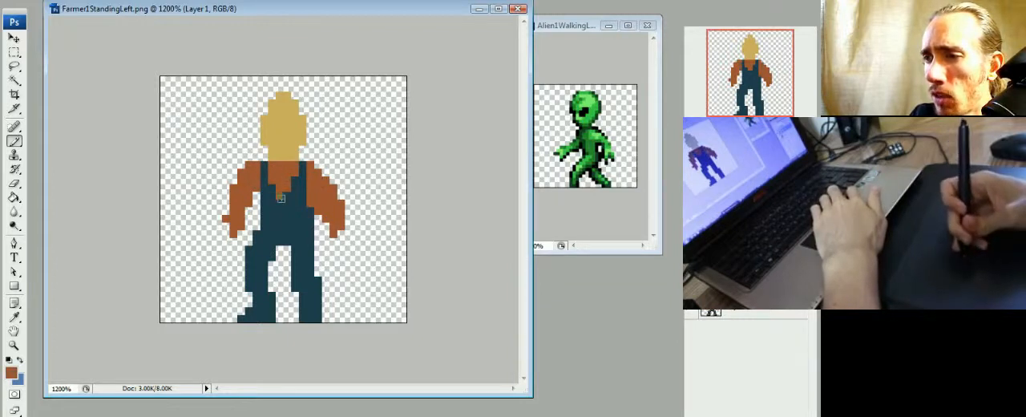
mouse_move(274, 194)
left_mouse_down()
mouse_move(288, 197)
mouse_move(295, 182)
left_mouse_up()
- Repaint the rear strap in dark teal and trim it with rust brown into a thin stepped line ending at the shoulder
left_click(296, 213, "alt")
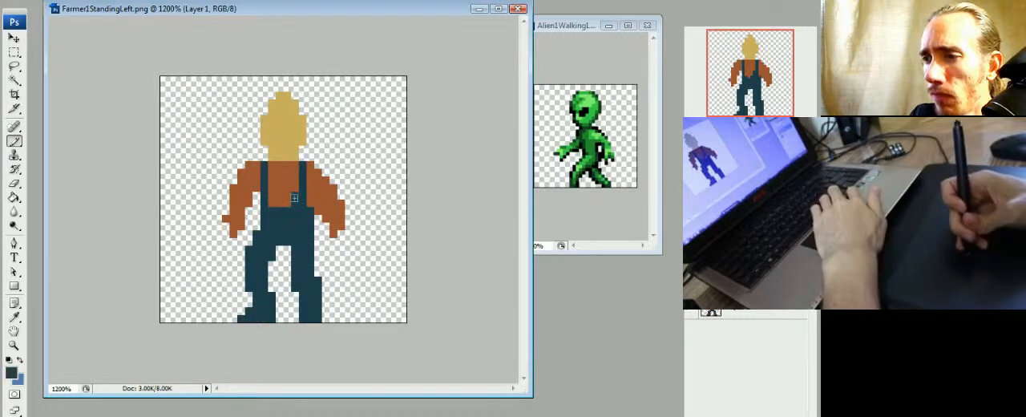
left_click(309, 195, "alt")
left_click(303, 178, "alt")
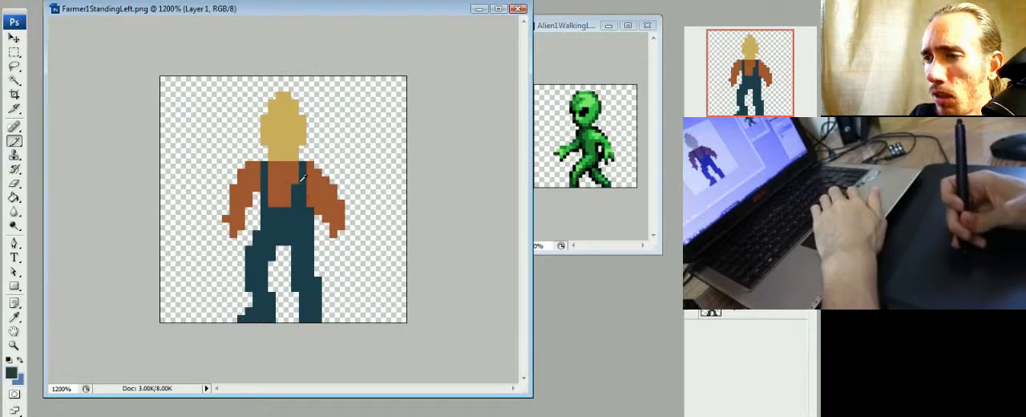
mouse_move(296, 163)
left_mouse_down()
mouse_move(301, 201)
mouse_move(313, 183)
mouse_move(303, 192)
mouse_move(297, 165)
mouse_move(304, 187)
mouse_move(310, 171)
mouse_move(302, 207)
left_mouse_up()
left_click(305, 192, "alt")
left_click(304, 177, "alt")
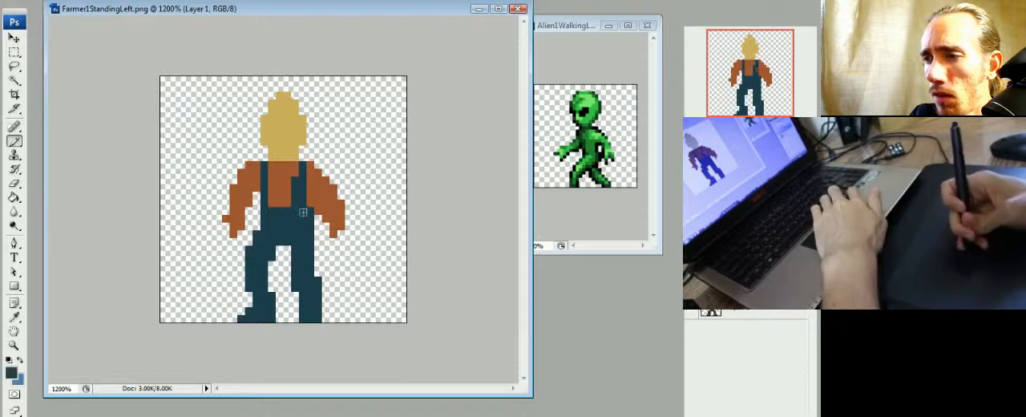
left_click(312, 201, "alt")
left_click_drag(303, 182, 303, 201)
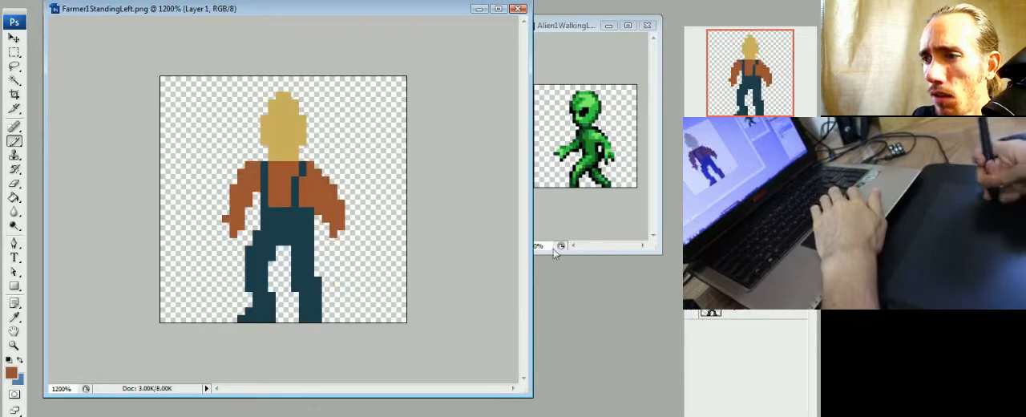
left_click(307, 208, "alt")
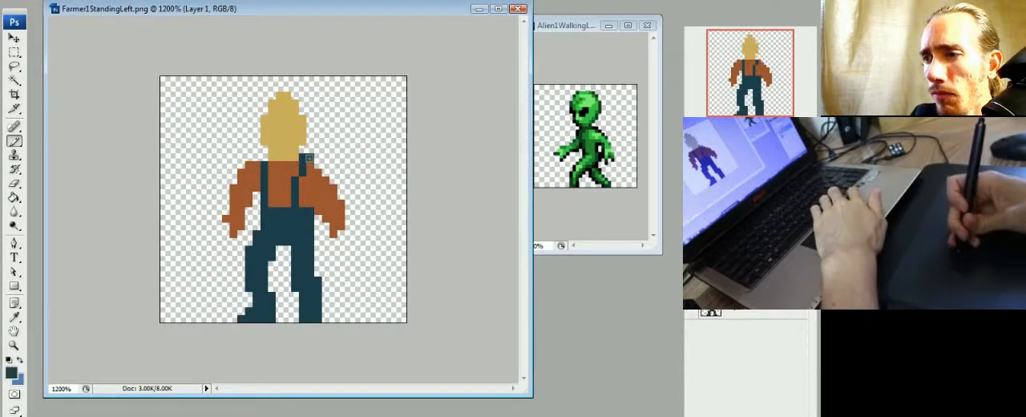
left_click(317, 163, "alt")
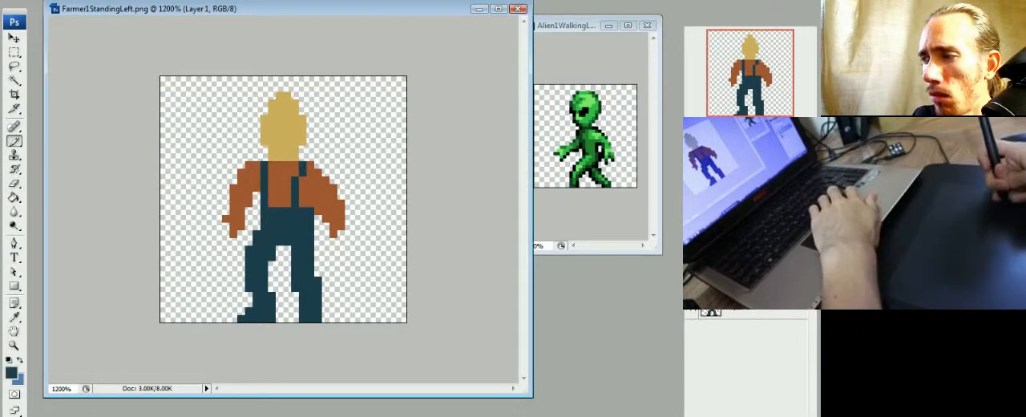
- Check the figure against the original layer, raise the bib's top edge in dark teal and extend rust brown beside the rear arm
left_click(691, 308)
left_click(691, 285)
left_click(691, 284)
left_click(692, 308)
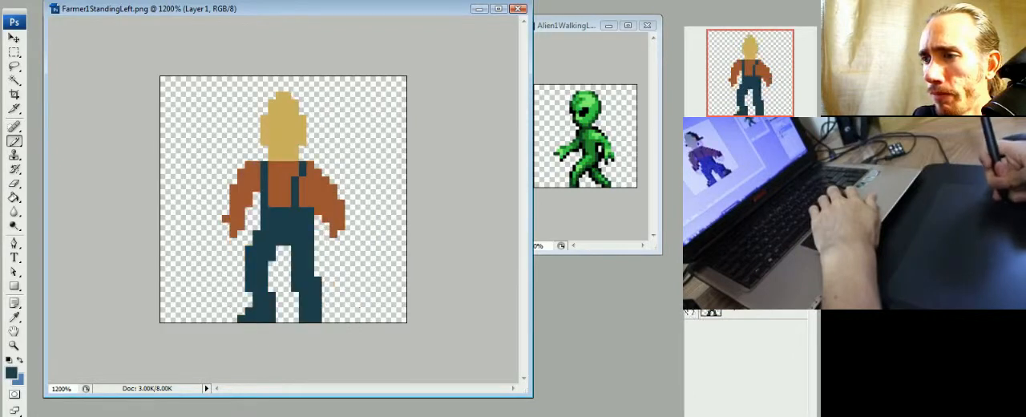
left_click(305, 199, "alt")
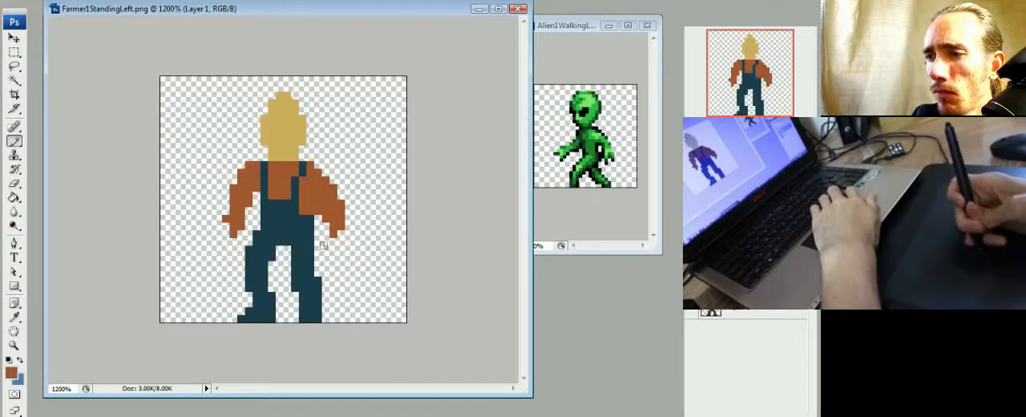
- Extend the dark teal waist beneath the rear arm and erase a narrow gap between that arm and the torso
left_click(309, 217, "alt")
left_click(308, 211, "alt")
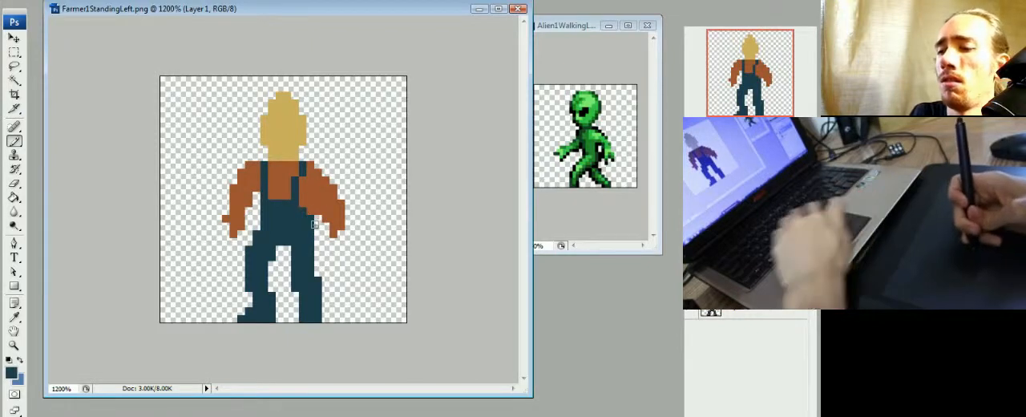
key("e")
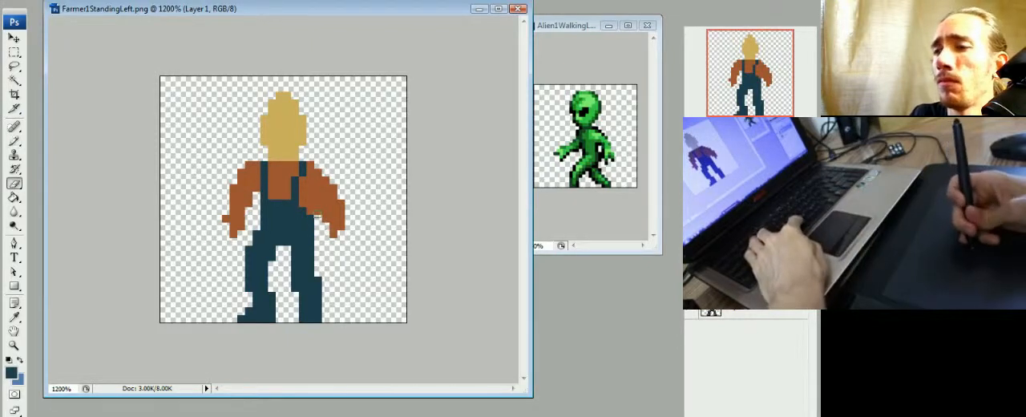
key("b")
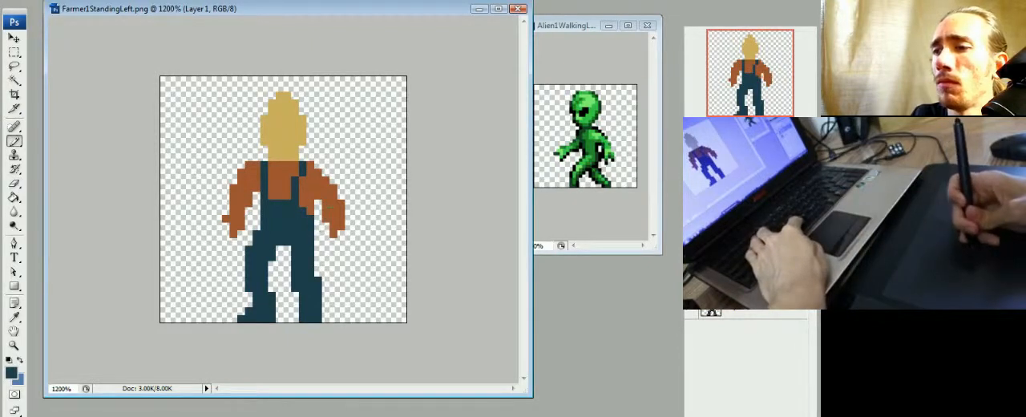
left_click(324, 187, "alt")
- Sample dark brown from the original layer's hat and paint a widened crown and a flat brim over the upper head
left_click(287, 154, "alt")
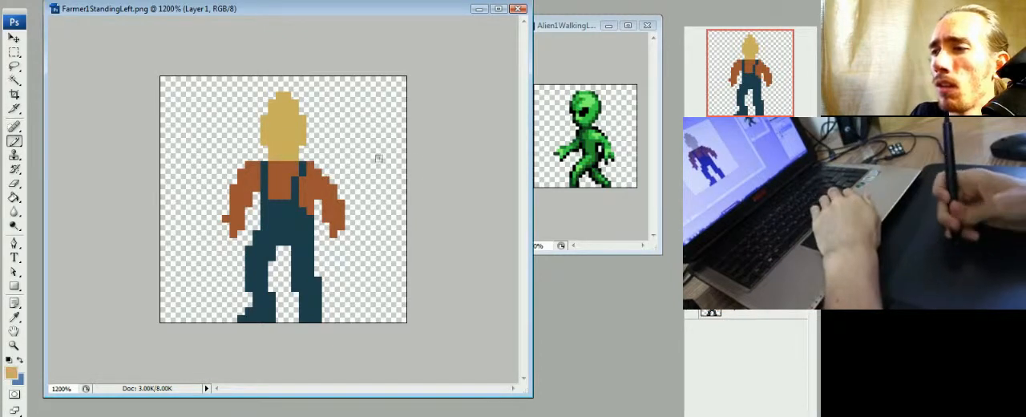
left_click(692, 305)
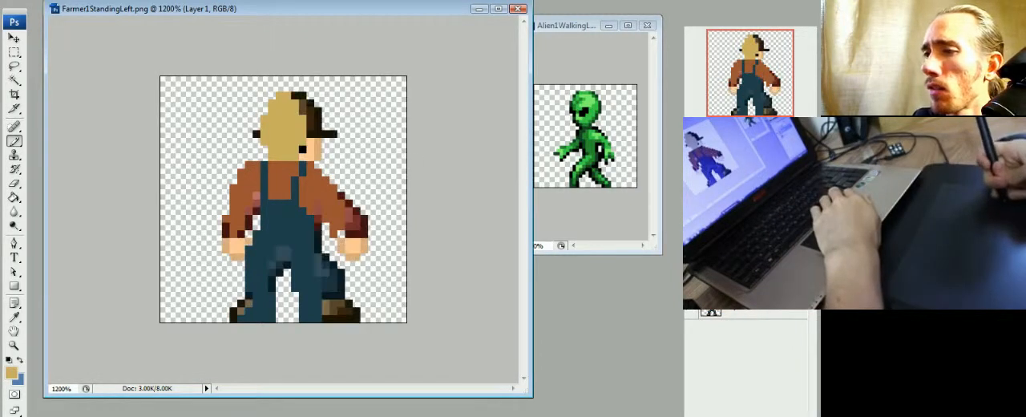
left_click(692, 279)
left_click(692, 279)
left_click(692, 305)
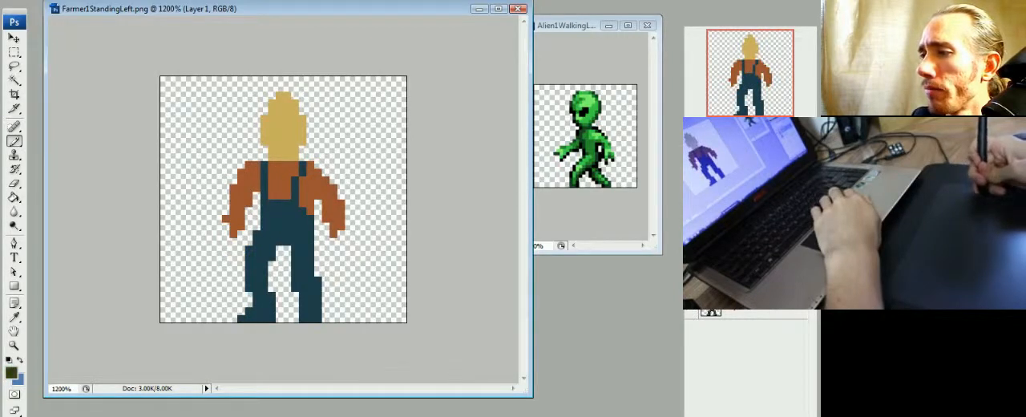
mouse_move(245, 126)
left_mouse_down()
mouse_move(317, 126)
mouse_move(300, 122)
mouse_move(285, 94)
left_mouse_up()
mouse_move(270, 122)
left_mouse_down()
mouse_move(280, 104)
mouse_move(298, 120)
left_mouse_up()
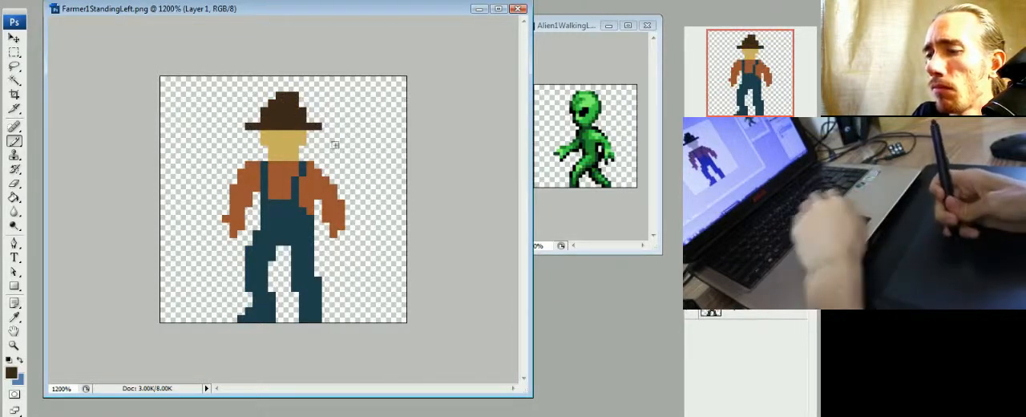
key("e")
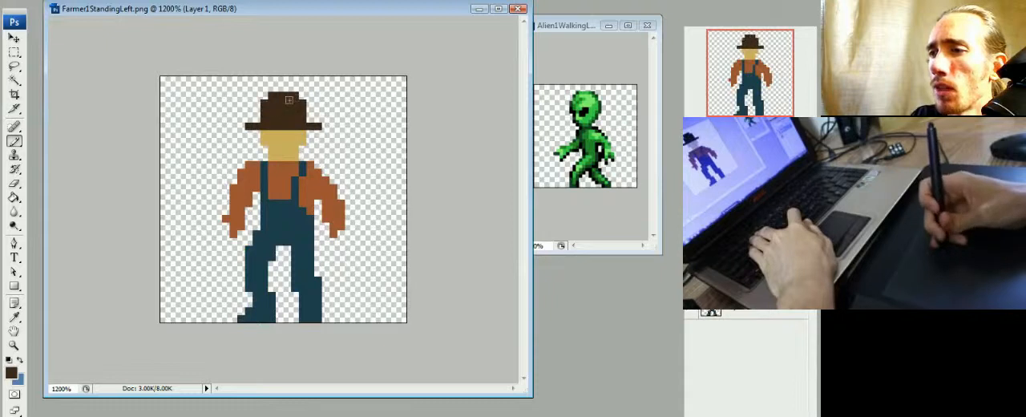
key("e")
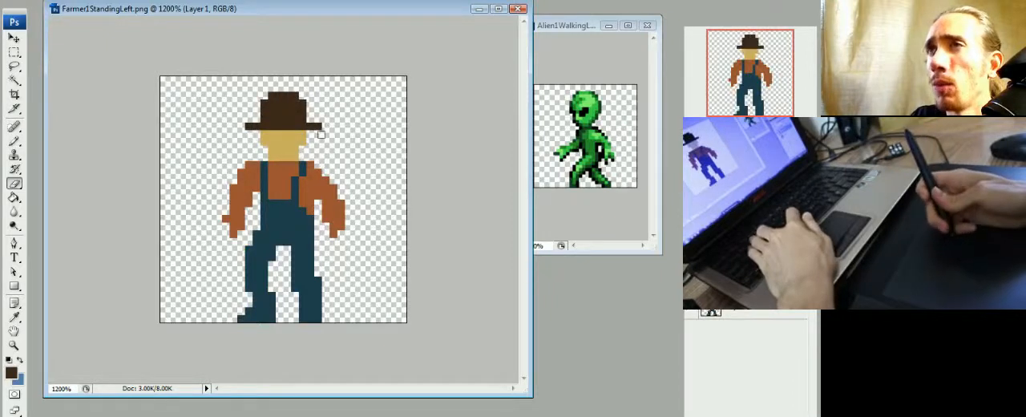
key("b")
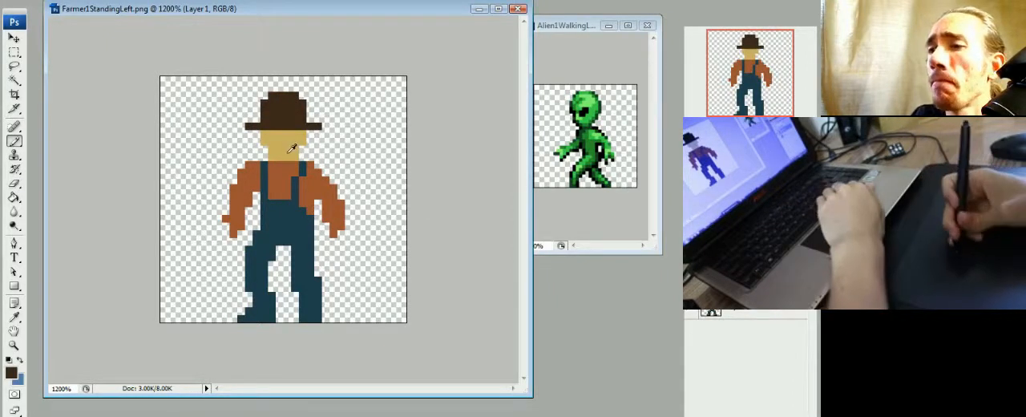
- Fill the face and neck with a slightly warmer tan skin tone
left_click(292, 148, "alt")
key("g")
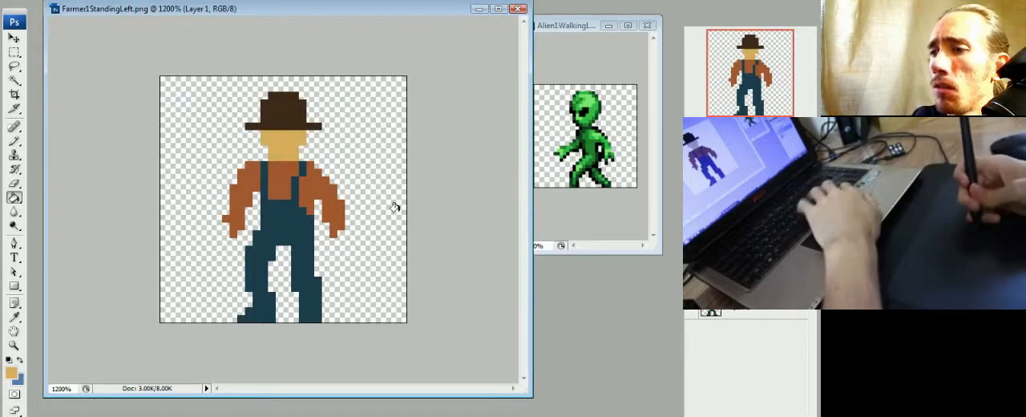
left_click(327, 192, "alt")
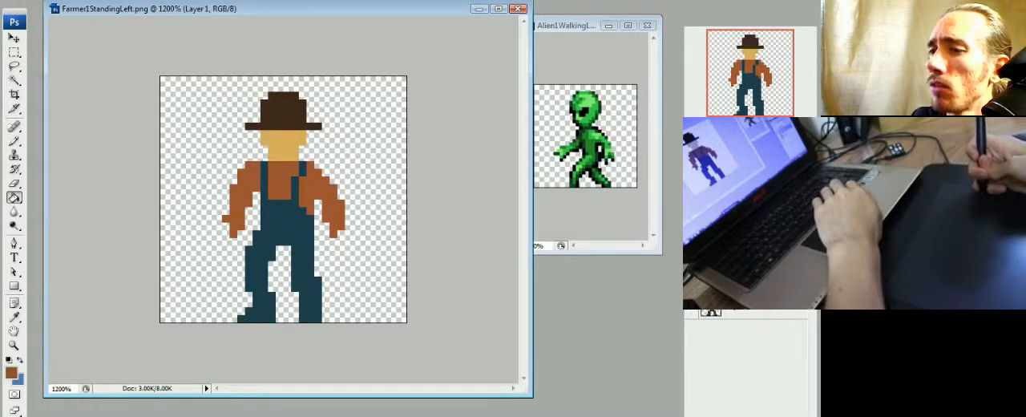
- Paint both hands in the face's tan skin tone and colour the shoes dark brown like the hat
left_click(284, 148, "alt")
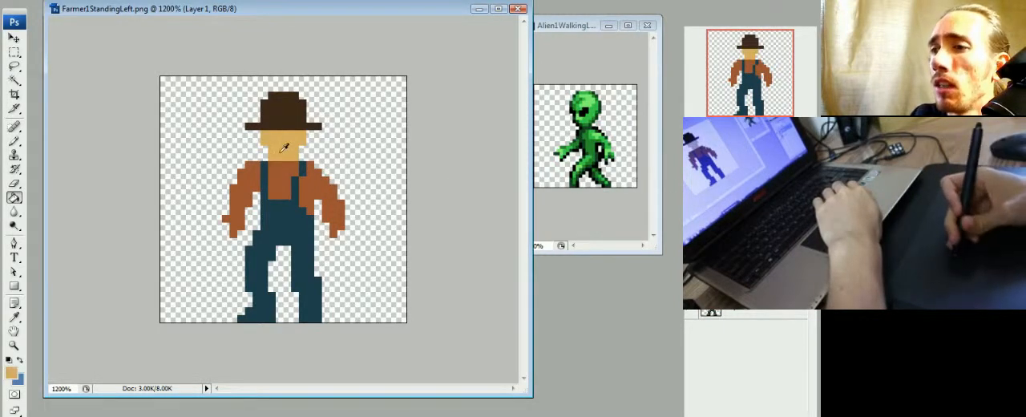
key("b")
left_click(332, 234)
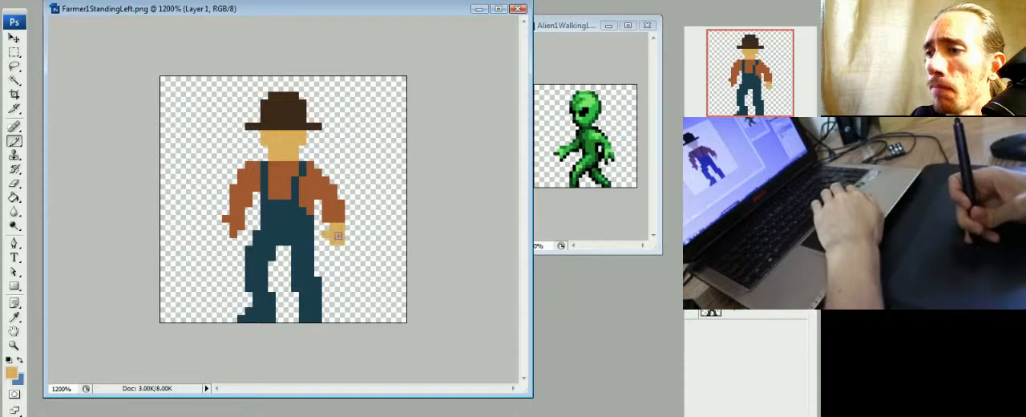
left_click(230, 235)
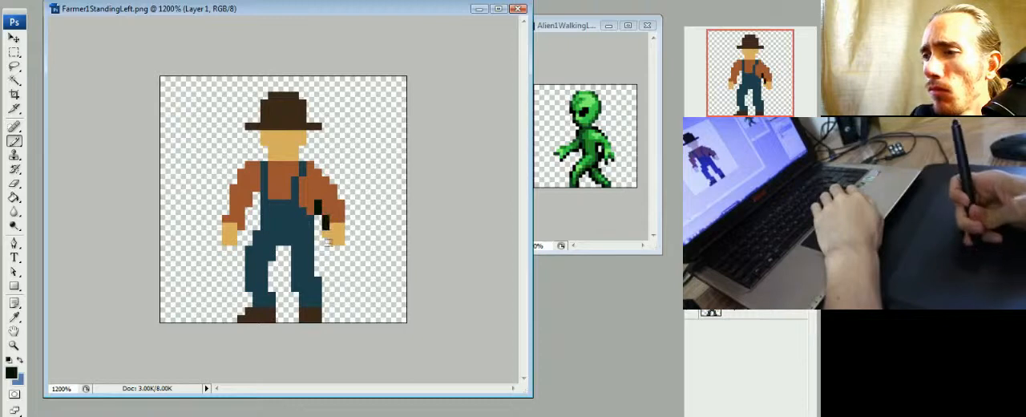
- Add near-black shading along the inner arms, under the hands, around the head, at the crotch and on the legs, using the enlarged alien as reference
left_click_drag(253, 207, 240, 235)
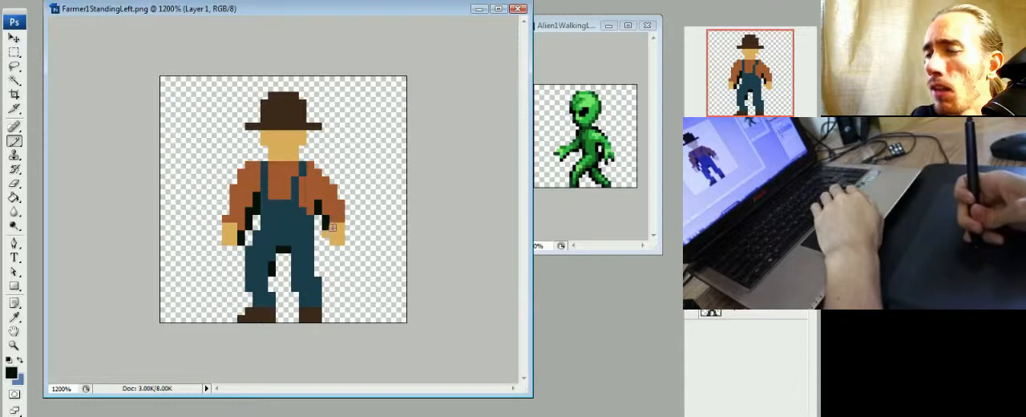
left_click(651, 248)
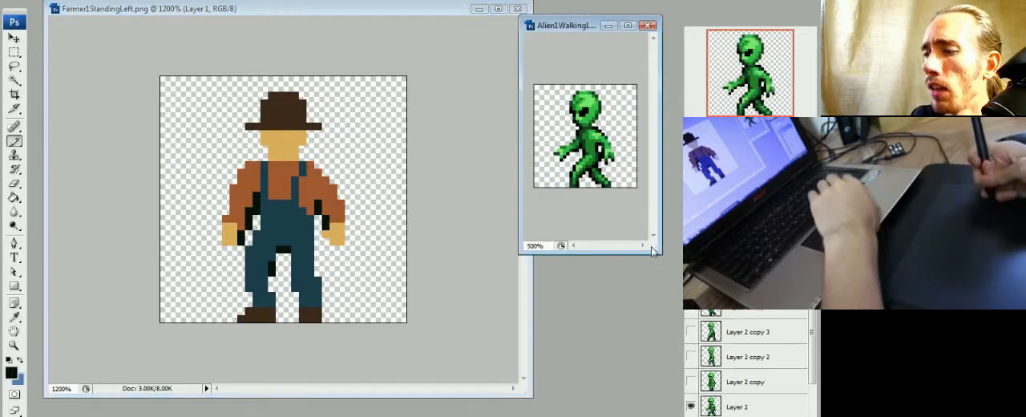
key("ctrl+plus")
key("ctrl+plus")
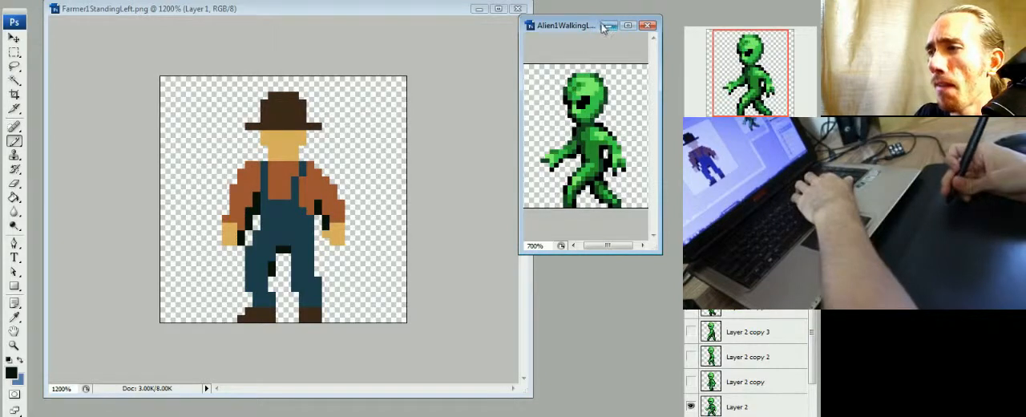
left_click(464, 11)
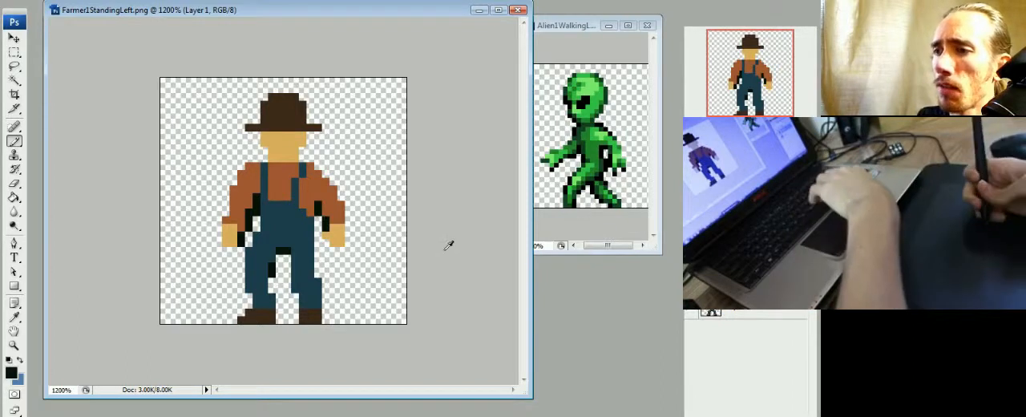
left_click_drag(329, 249, 342, 250)
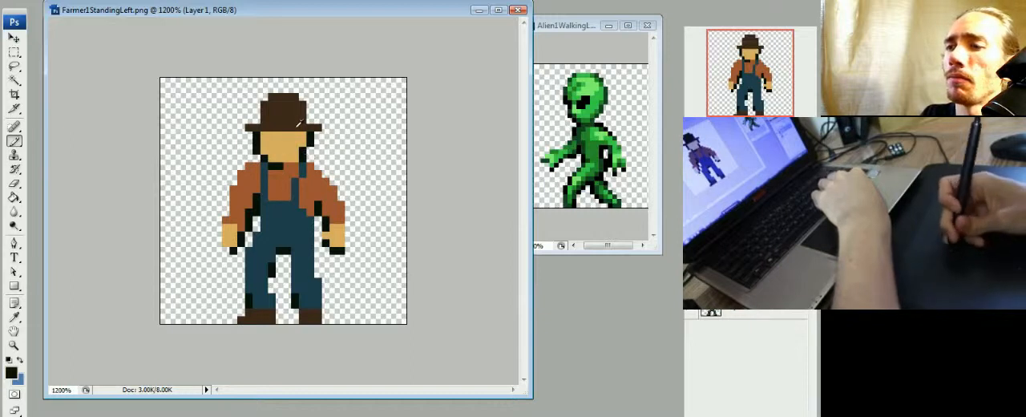
- Detail the face with near-black eyes, rust hair beside the face and a dark neck shadow, and judge it at reduced size
left_click(315, 187, "alt")
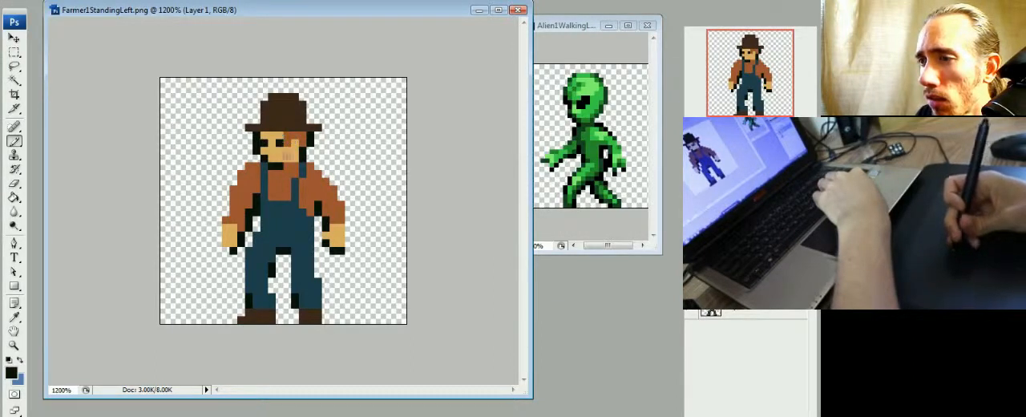
key("ctrl+minus")
key("ctrl+minus")
key("ctrl+minus")
key("ctrl+minus")
key("ctrl+minus")
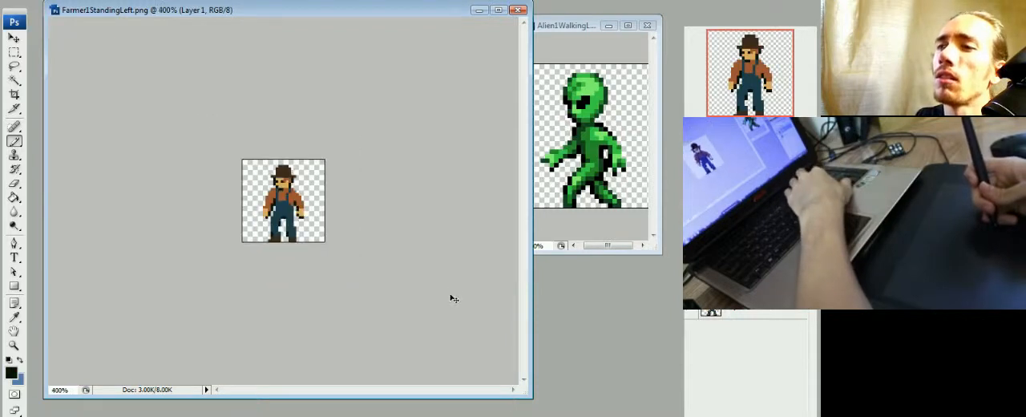
key("ctrl+minus")
key("ctrl+minus")
key("ctrl+minus")
key("ctrl+plus")
key("ctrl+plus")
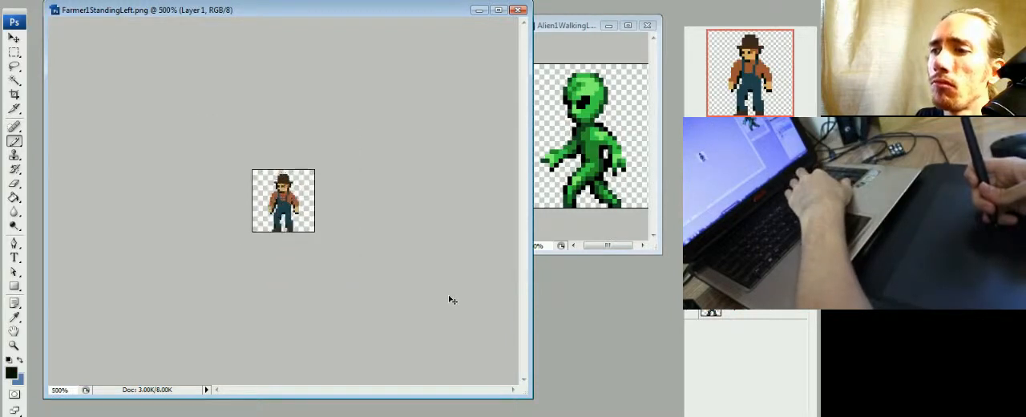
key("ctrl+plus")
key("ctrl+plus")
key("ctrl+plus")
key("ctrl+plus")
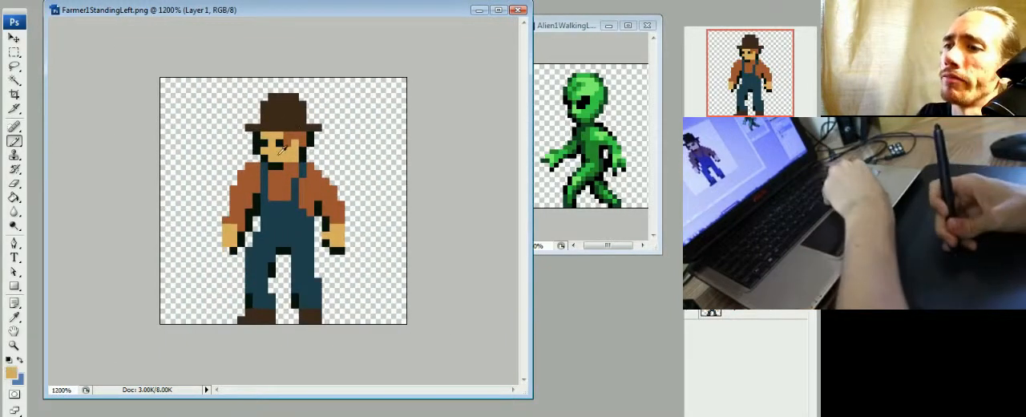
- Paint over the dark eye pixels with tan skin tone and check the simplified face
left_click(268, 141)
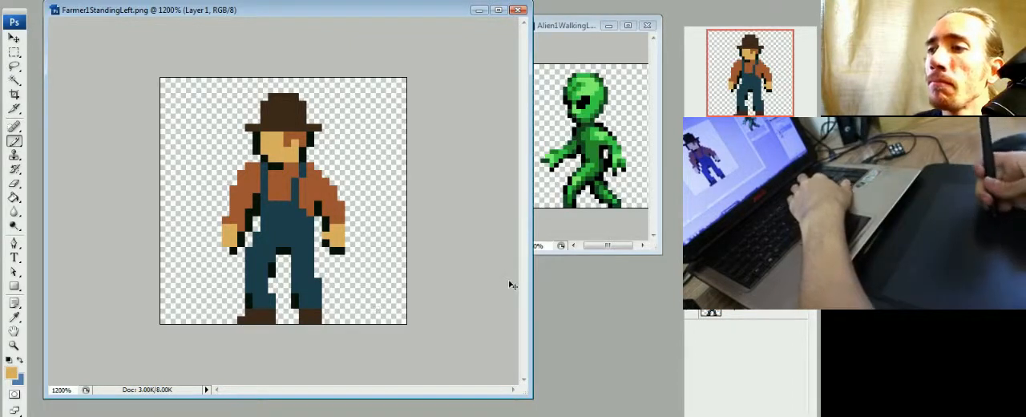
key("ctrl+plus")
key("ctrl+minus")
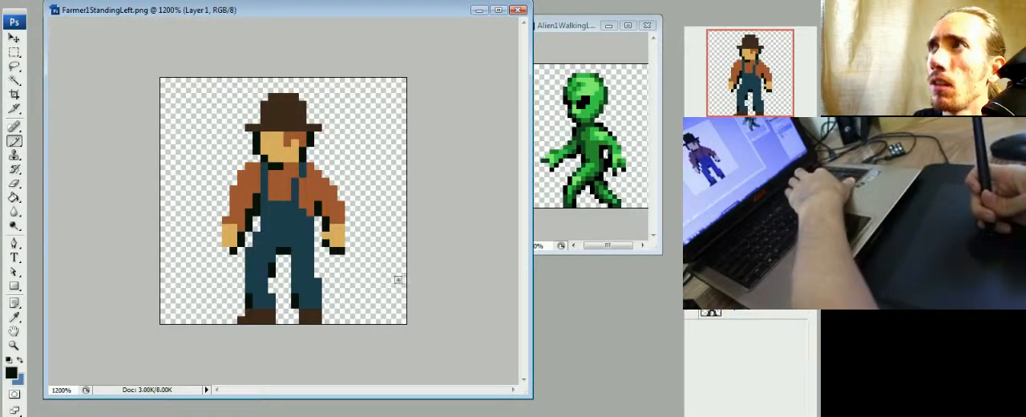
key("ctrl+minus")
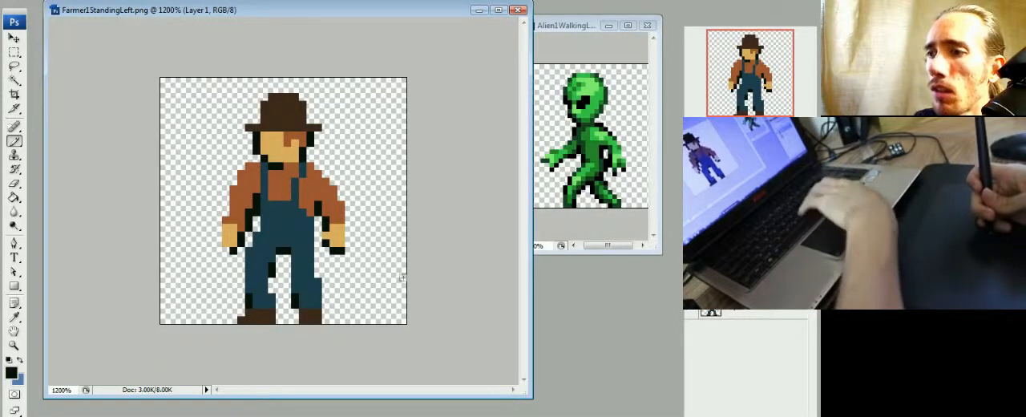
- Paint a yellow button where each overall strap meets the bib and pick up the shirt's rust brown
left_click(333, 215, "alt")
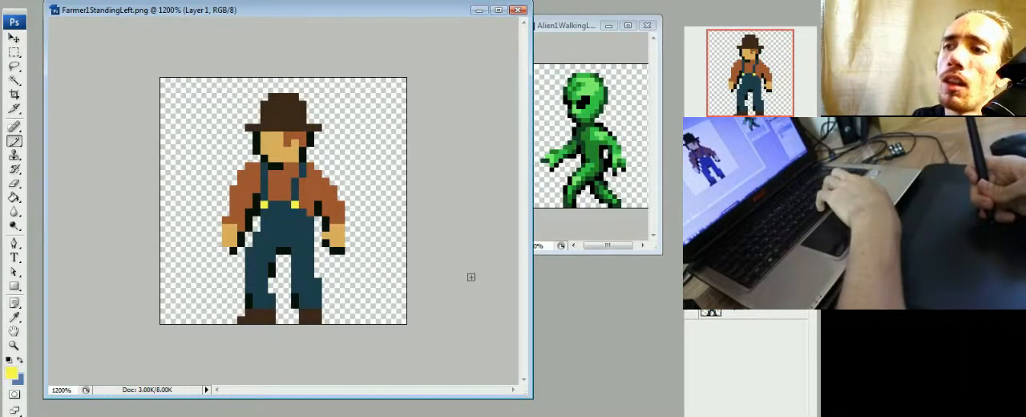
left_click(324, 176, "alt")
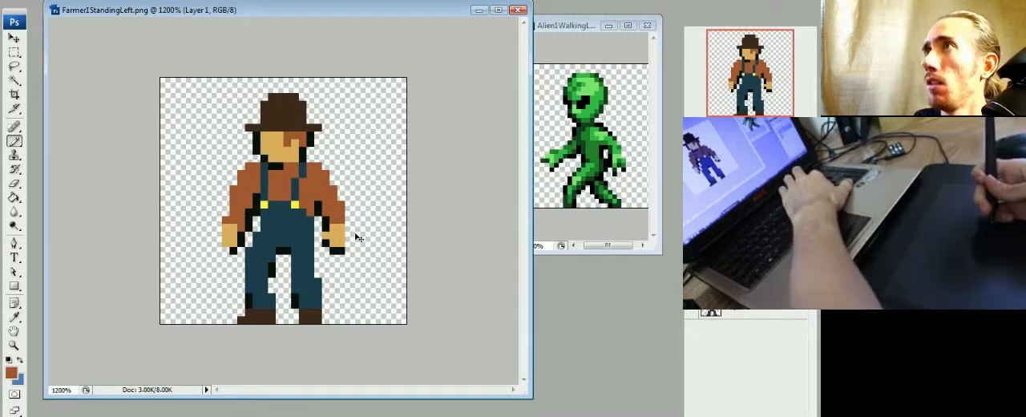
- Examine the standing farmer's proportions and colours at several magnifications
key("ctrl+plus")
key("ctrl+minus")
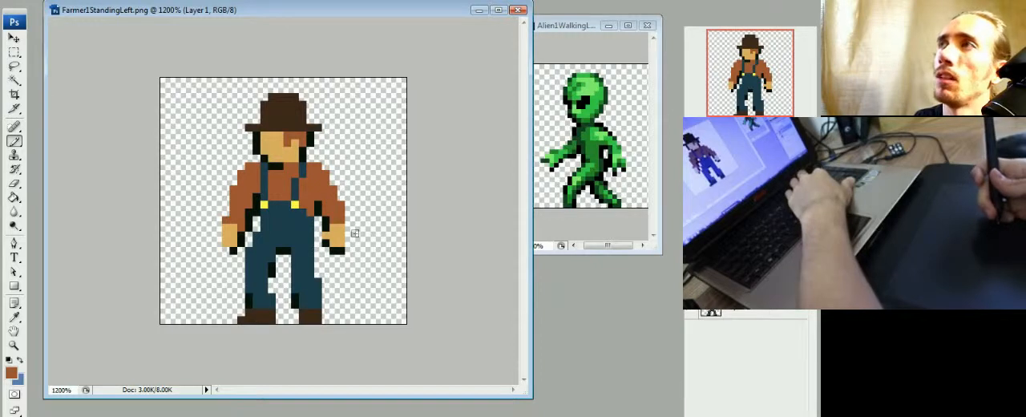
key("ctrl+plus")
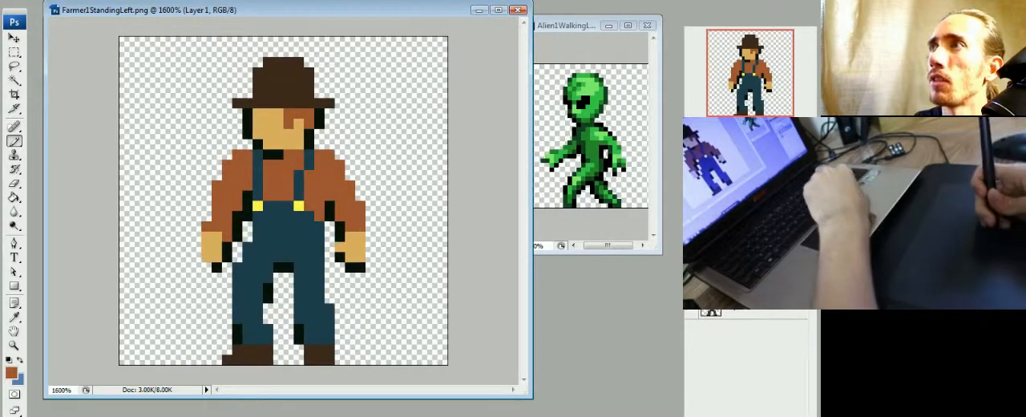
key("ctrl+plus")
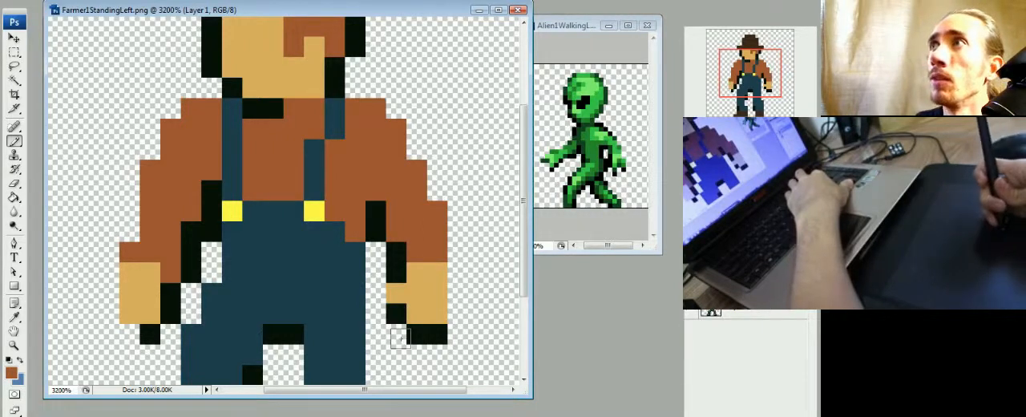
key("ctrl+minus")
key("ctrl+minus")
key("ctrl+minus")
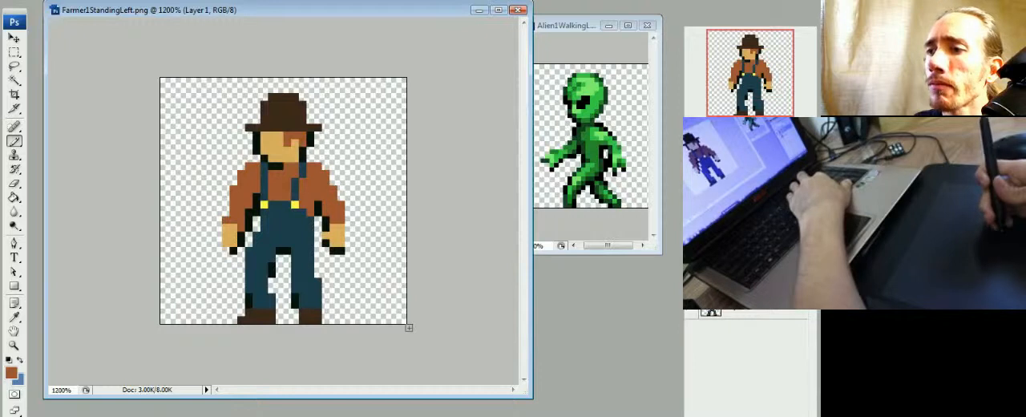
key("ctrl+plus")
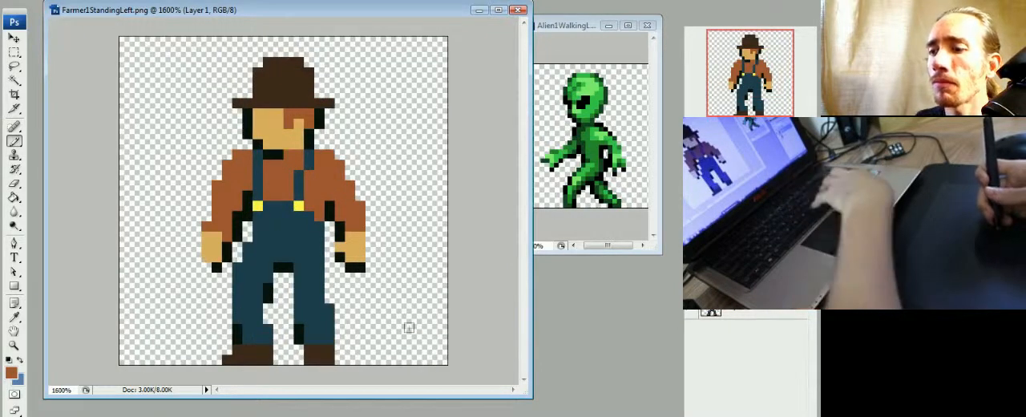
- Paint lighter patches on both thighs of the overalls and recolour them to a muted blue
left_click(348, 258, "alt")
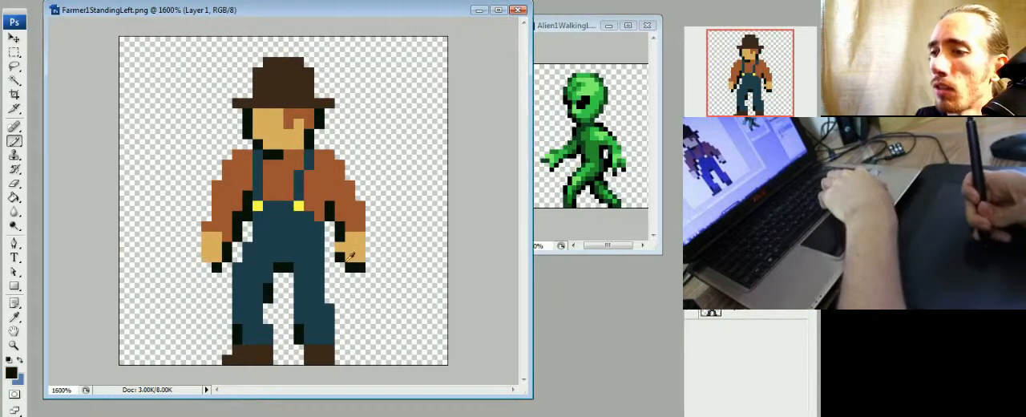
left_click(318, 295, "alt")
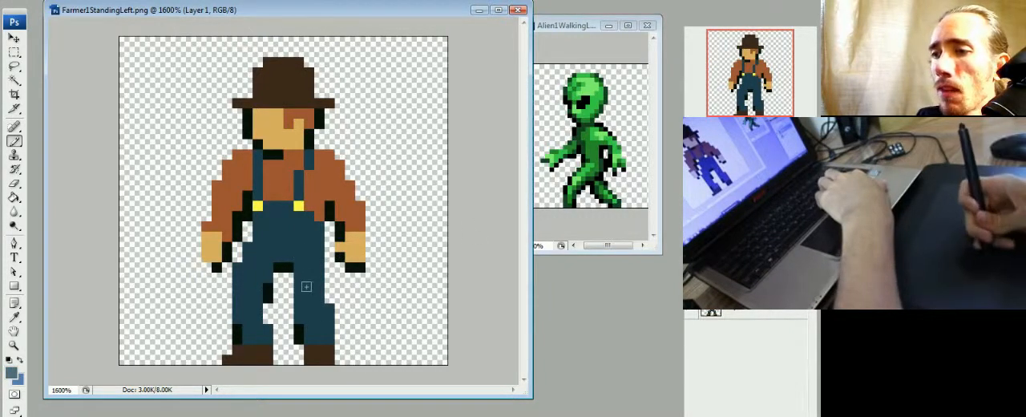
mouse_move(309, 287)
left_mouse_down()
mouse_move(309, 257)
mouse_move(301, 290)
mouse_move(250, 272)
mouse_move(237, 287)
mouse_move(267, 248)
left_mouse_up()
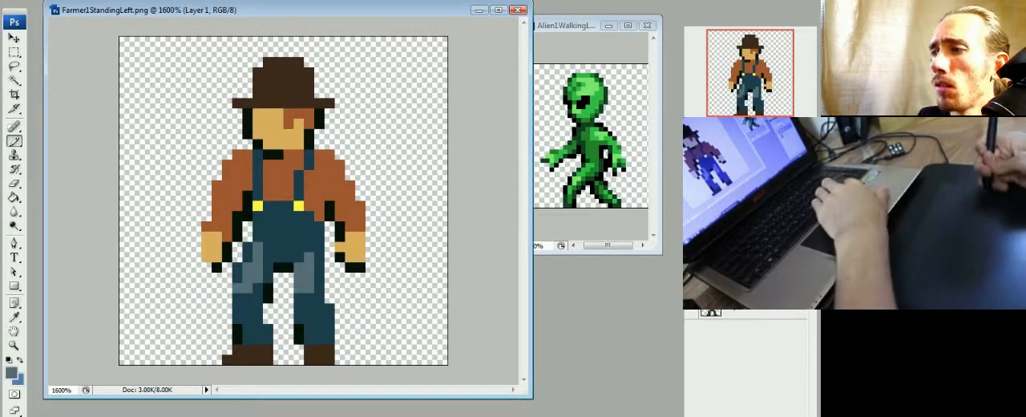
key("g")
left_click(304, 273)
left_click(247, 273)
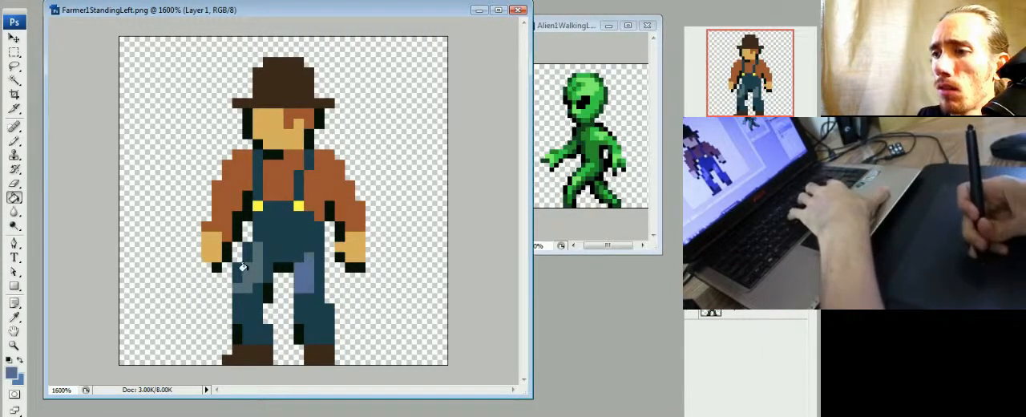
key("b")
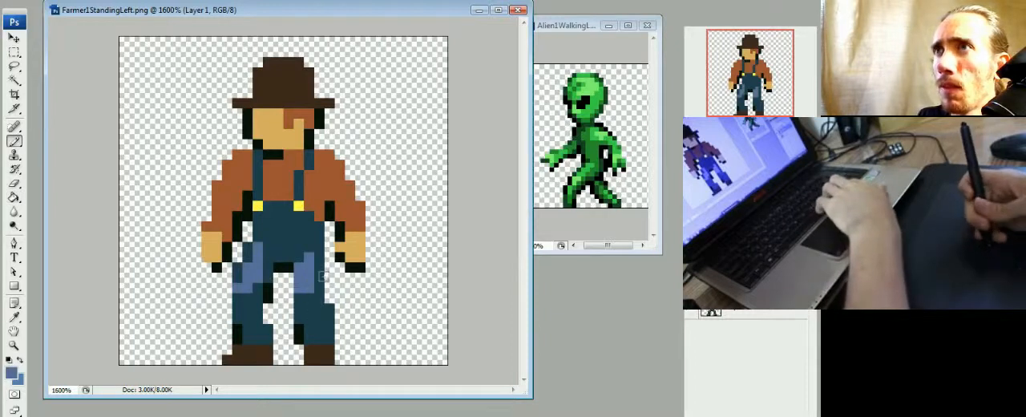
left_click(303, 332, "alt")
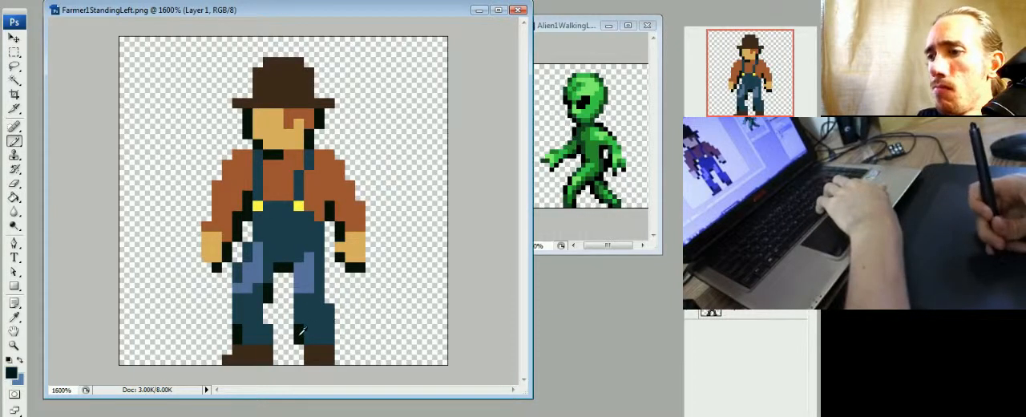
left_click(340, 353)
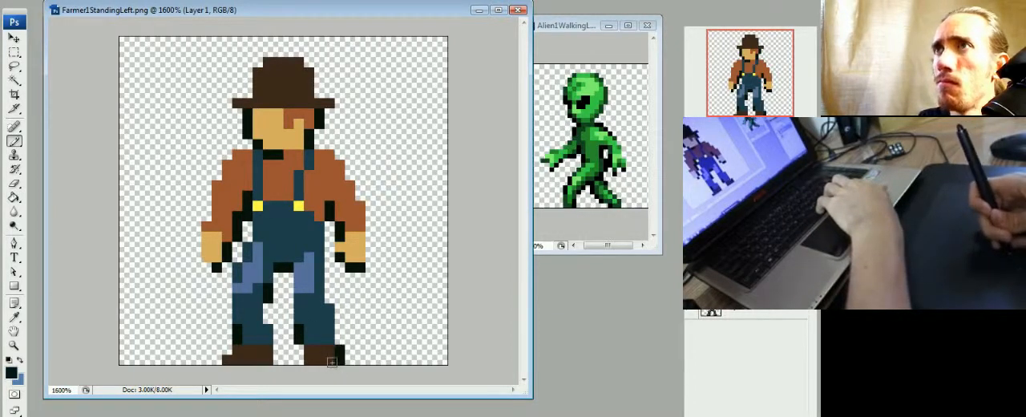
key("ctrl+z")
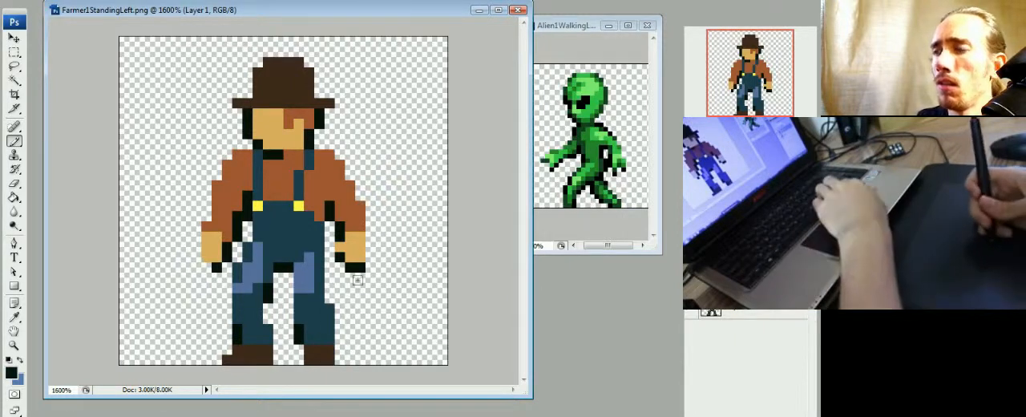
- Recolour the near-black shading to pure black and paint a cyan highlight within the blue patch on each thigh
key("g")
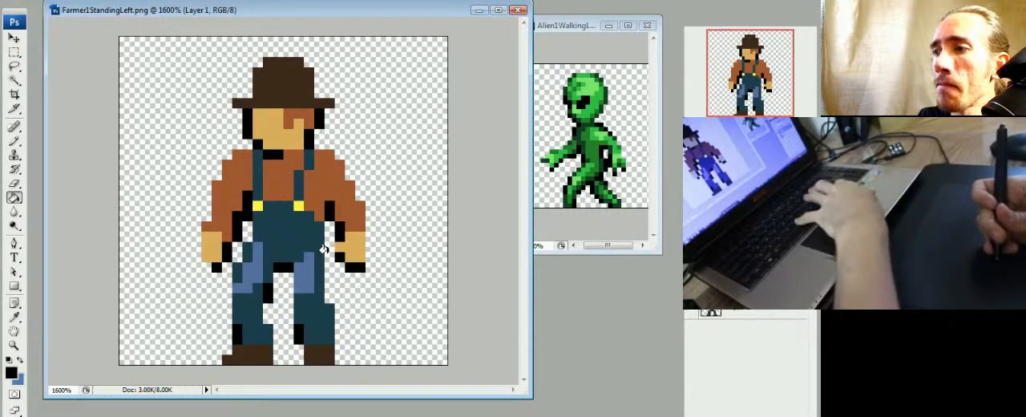
key("b")
left_click(298, 234, "alt")
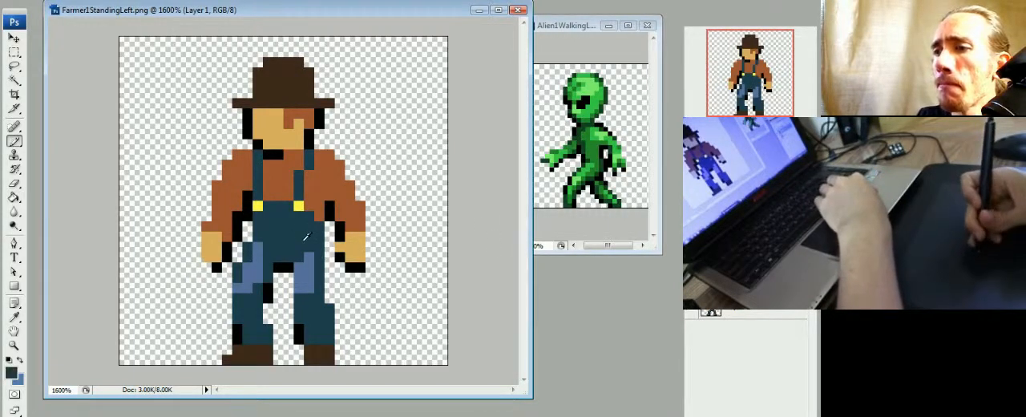
left_click(312, 263, "alt")
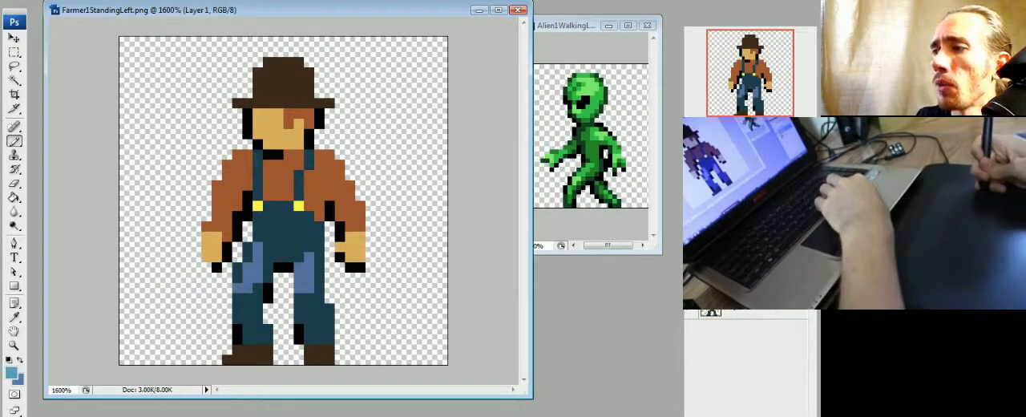
left_click(309, 283)
left_click(247, 283)
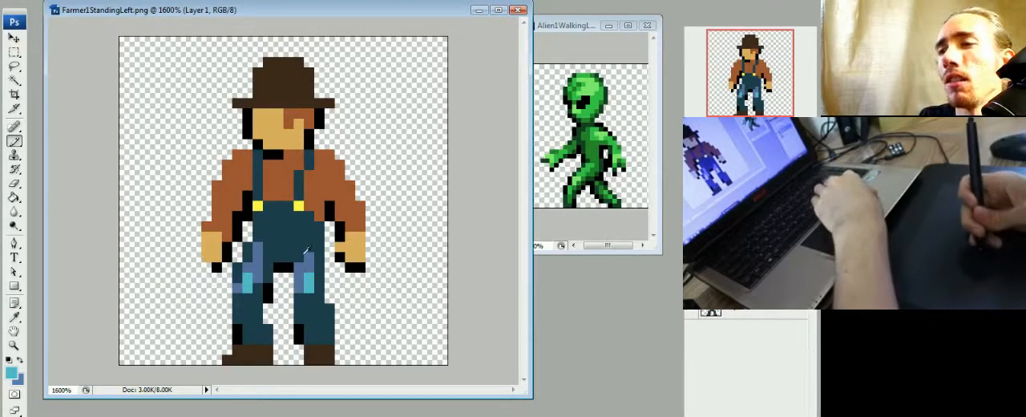
- Paint muted blue highlights along both overall straps, using the colour of the thigh patches
left_click(258, 259, "alt")
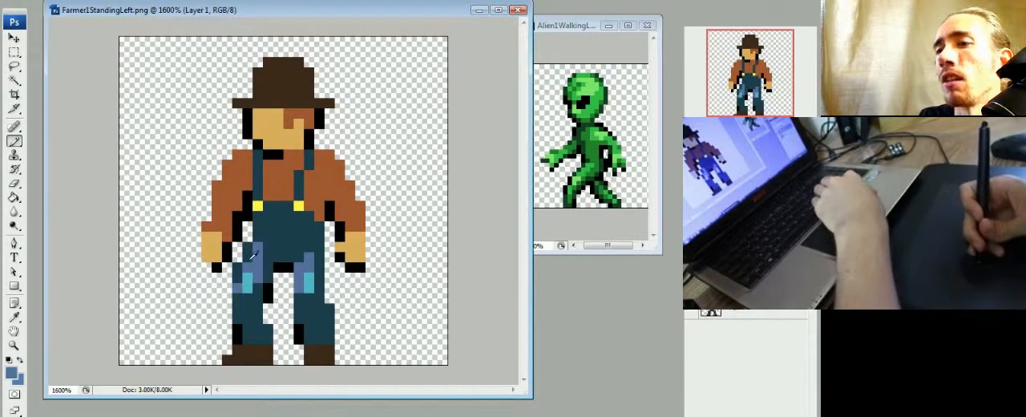
mouse_move(299, 185)
left_mouse_down()
mouse_move(316, 164)
mouse_move(259, 176)
left_mouse_up()
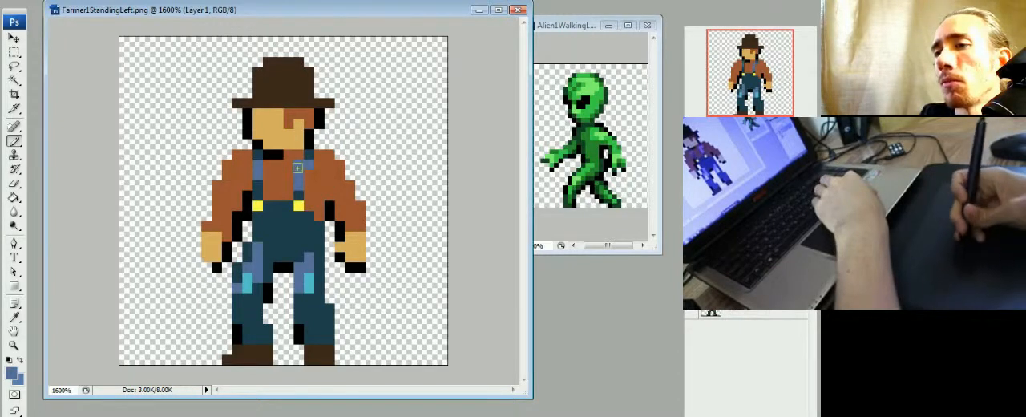
left_click(335, 207, "alt")
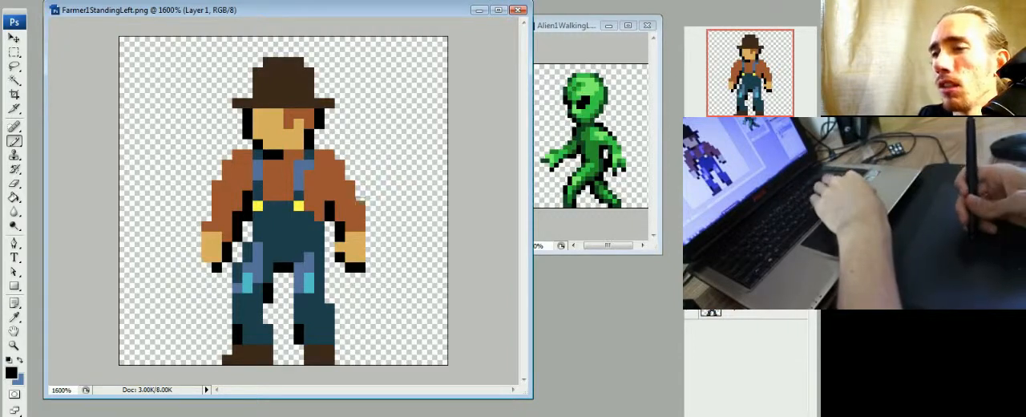
left_click(319, 173, "alt")
left_click(329, 205, "alt")
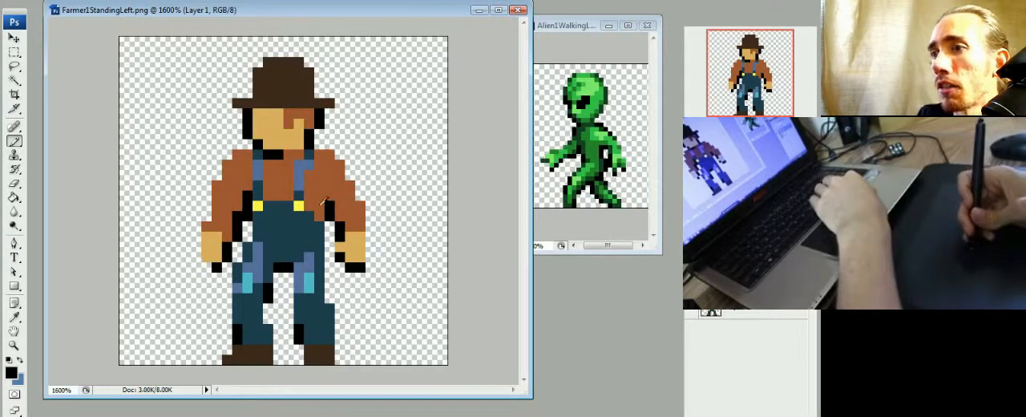
- Paint light orange highlights down the right sleeve and across the shirt front between the straps
left_click(317, 185, "alt")
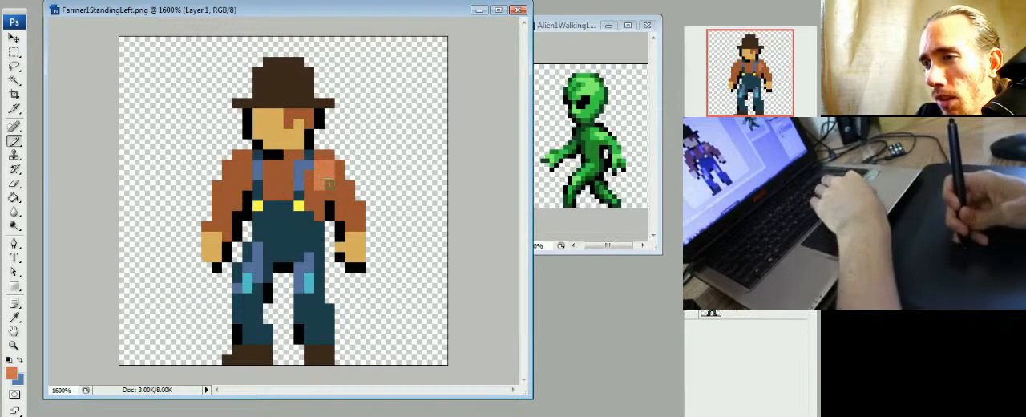
left_click_drag(339, 192, 355, 227)
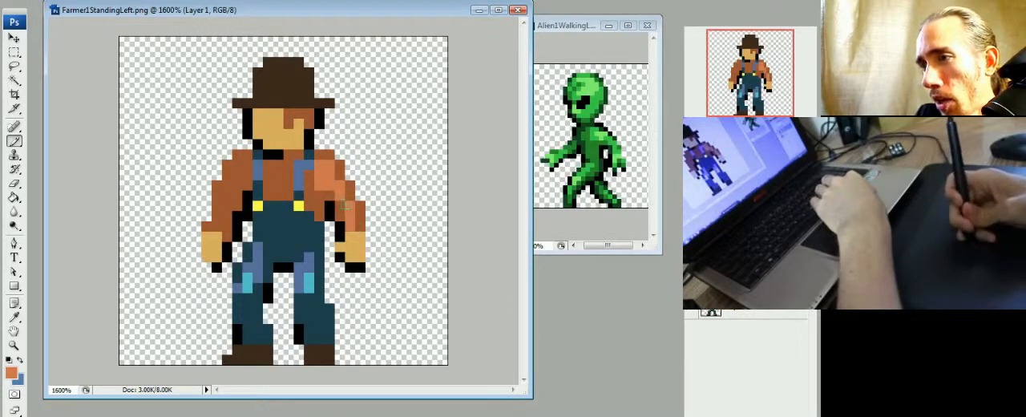
left_click_drag(289, 166, 308, 193)
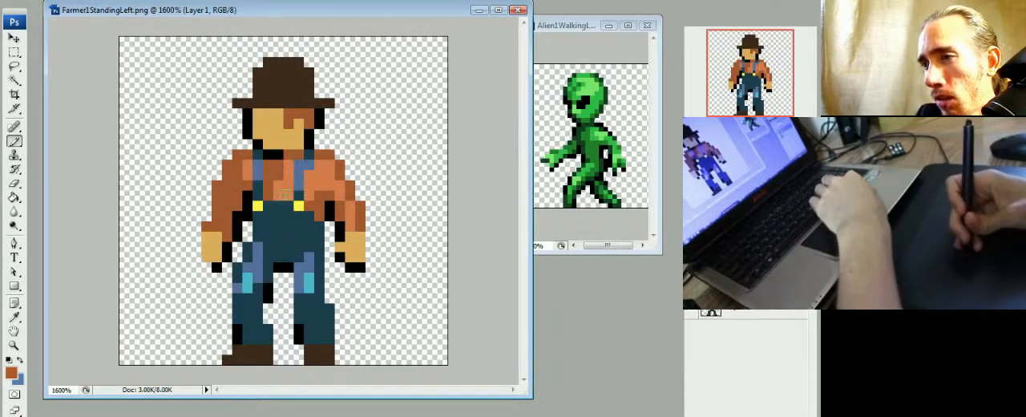
left_click_drag(308, 200, 308, 216)
left_click(309, 216, "alt")
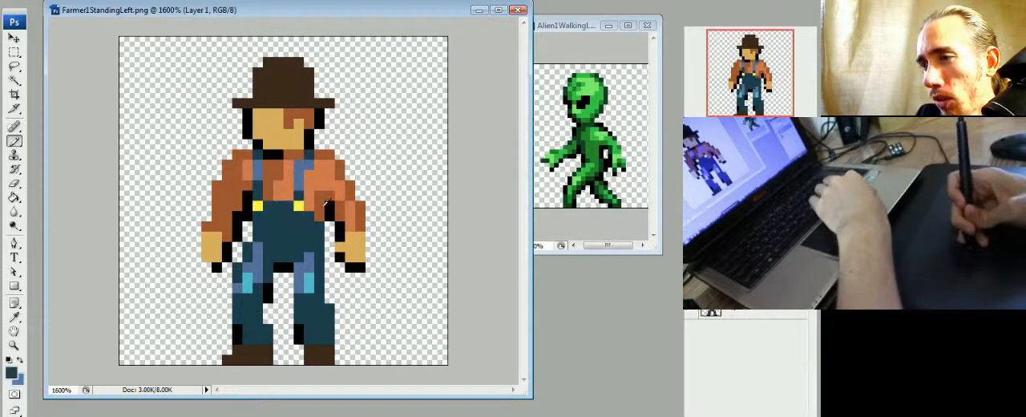
left_click(321, 189, "alt")
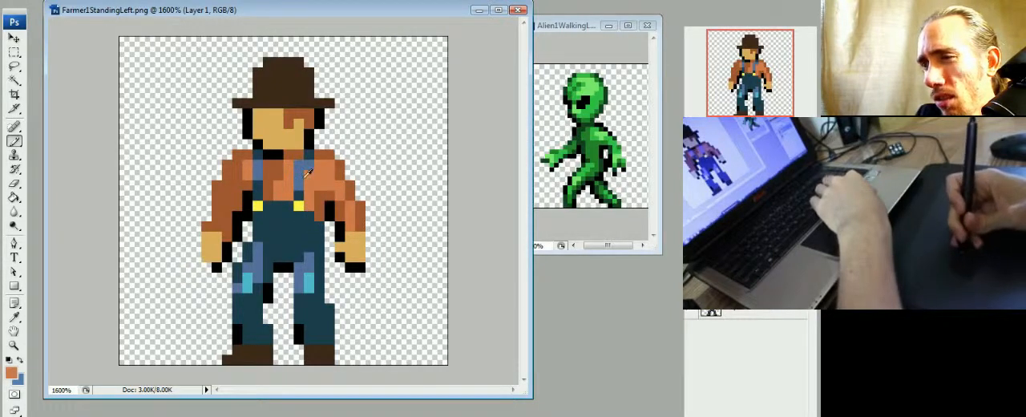
- Narrow the orange highlight on the shirt front with rust brown and try a highlight on the left shoulder
left_click(278, 175)
left_click(271, 176, "alt")
left_click_drag(279, 175, 278, 196)
left_click(288, 171, "alt")
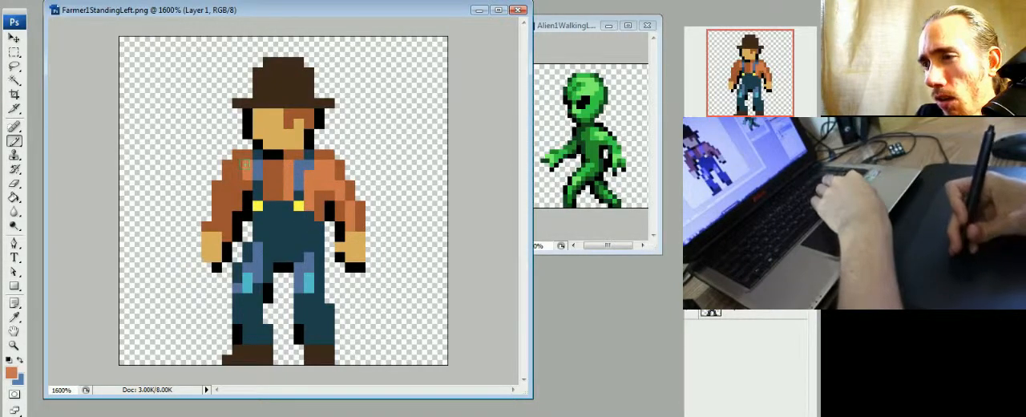
left_click(247, 185)
left_click(234, 177, "alt")
left_click_drag(248, 165, 248, 185)
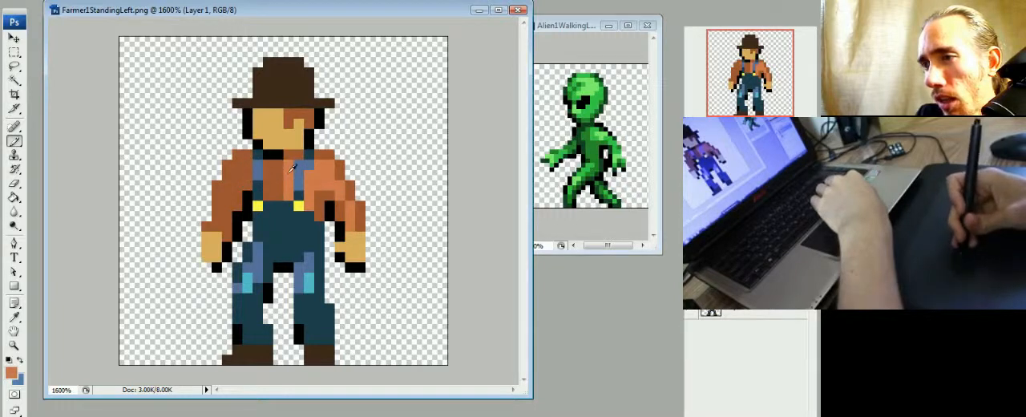
- Reshape the light orange highlight on the shirt front between the straps, alternating orange and rust pixels
left_click(271, 174, "alt")
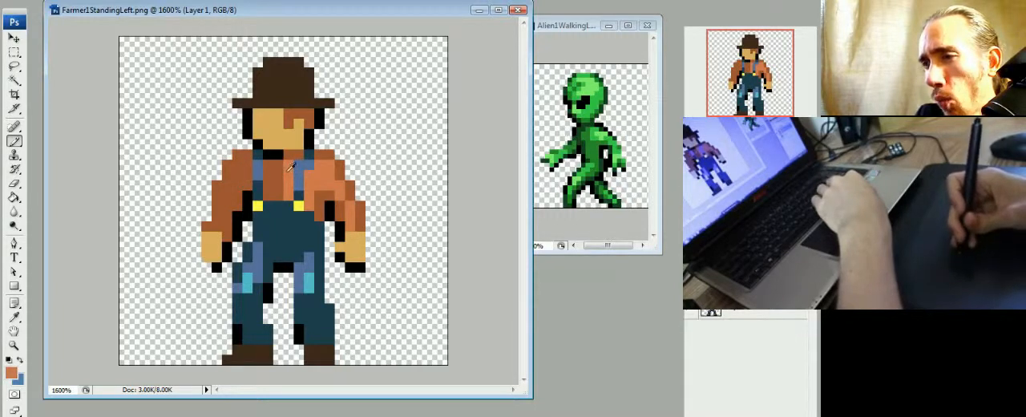
left_click(272, 197, "alt")
left_click(284, 186, "alt")
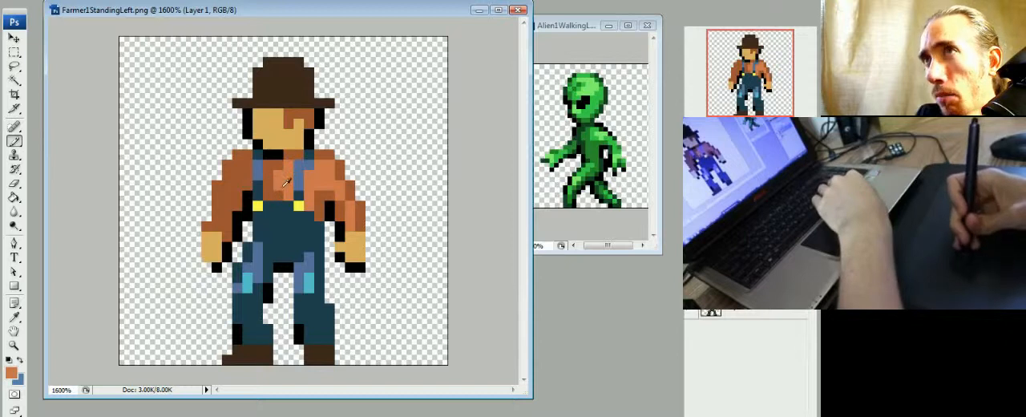
left_click(278, 195)
left_click(279, 185, "alt")
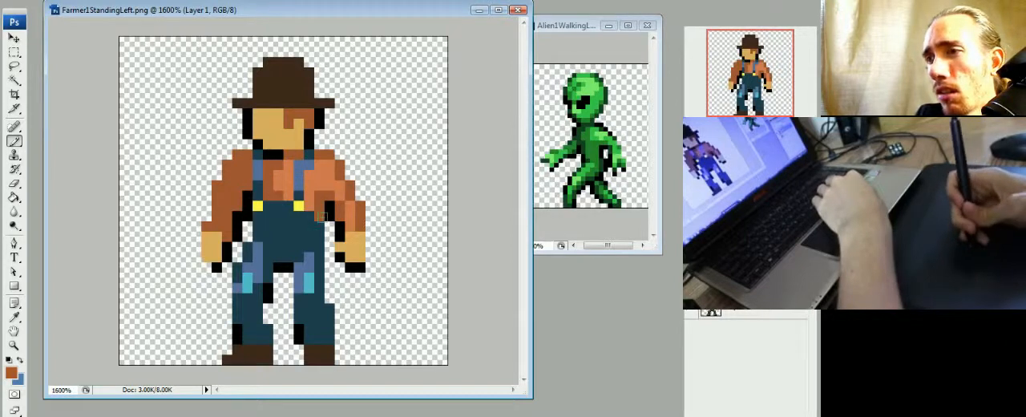
left_click(282, 177, "alt")
left_click(279, 195)
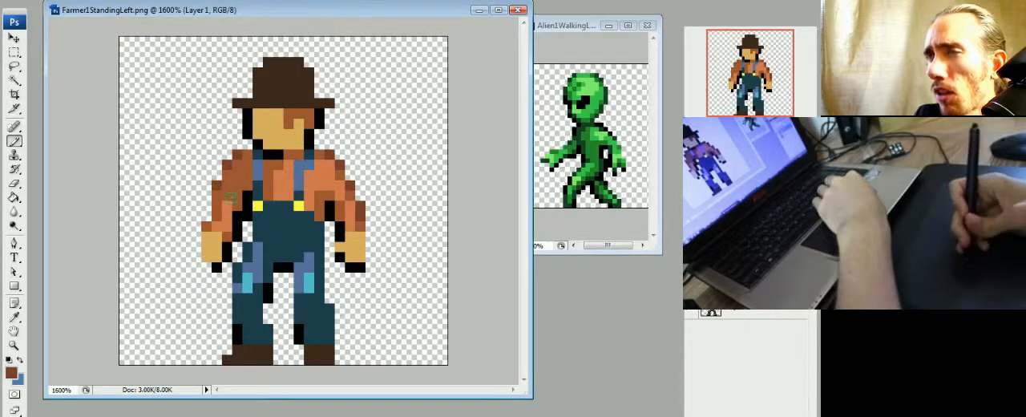
- Shade the left sleeve's outer edge with dark reddish brown and retouch the shirt pixels just below the neck
left_click_drag(216, 191, 216, 204)
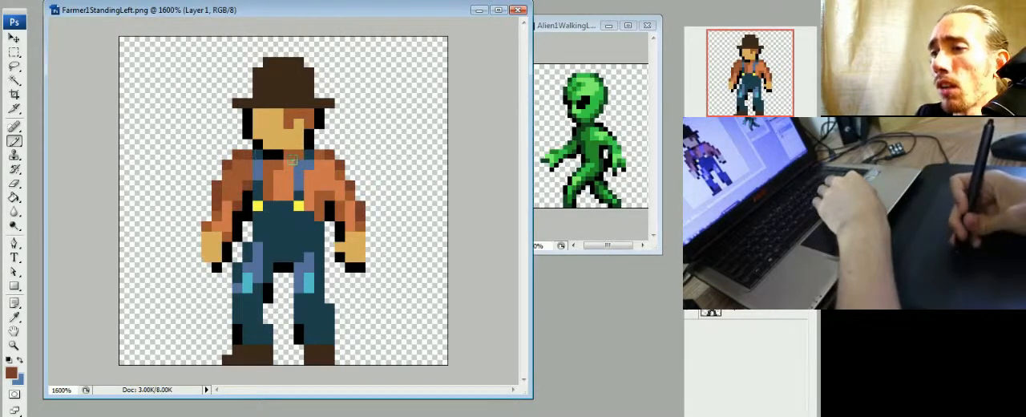
left_click(284, 176, "alt")
left_click(287, 165)
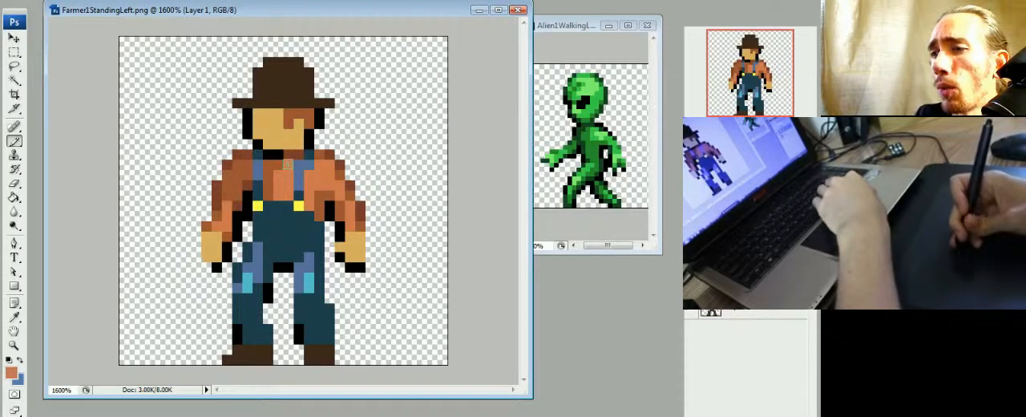
left_click(279, 167, "alt")
left_click(292, 157, "alt")
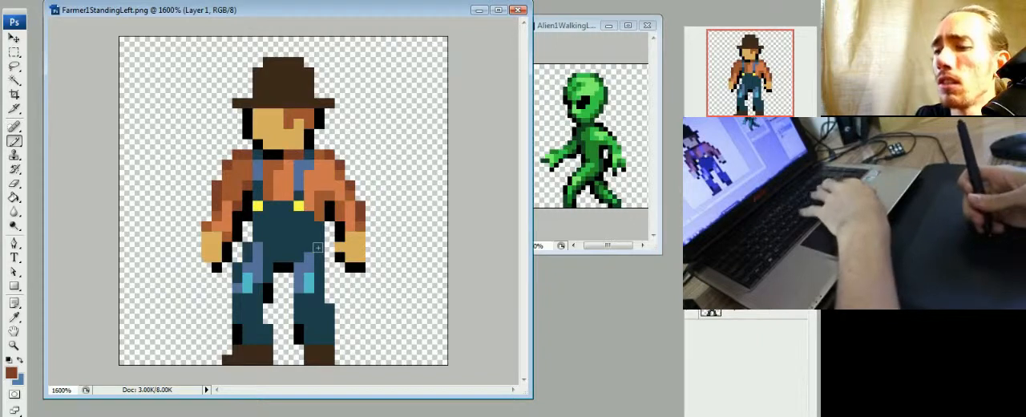
- Recolor the darkest shading along the shirt's outer sleeve edges and collar to deep maroon with the Paint Bucket
key("g")
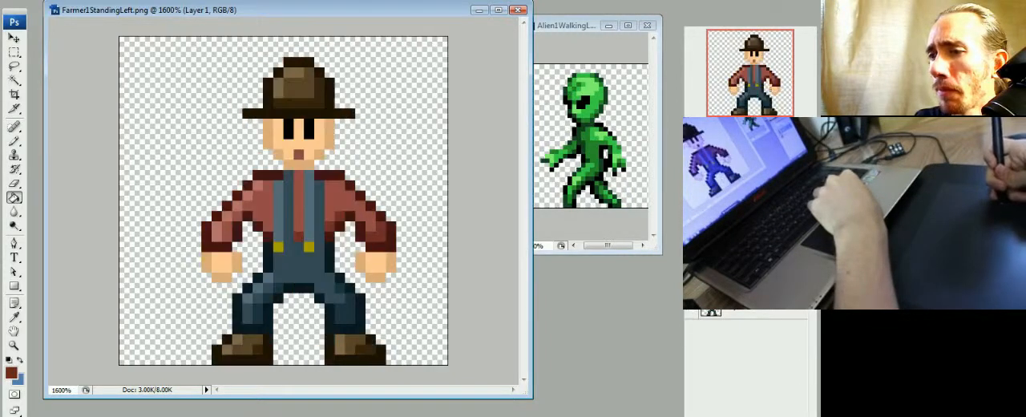
left_click(691, 281)
left_click(691, 305)
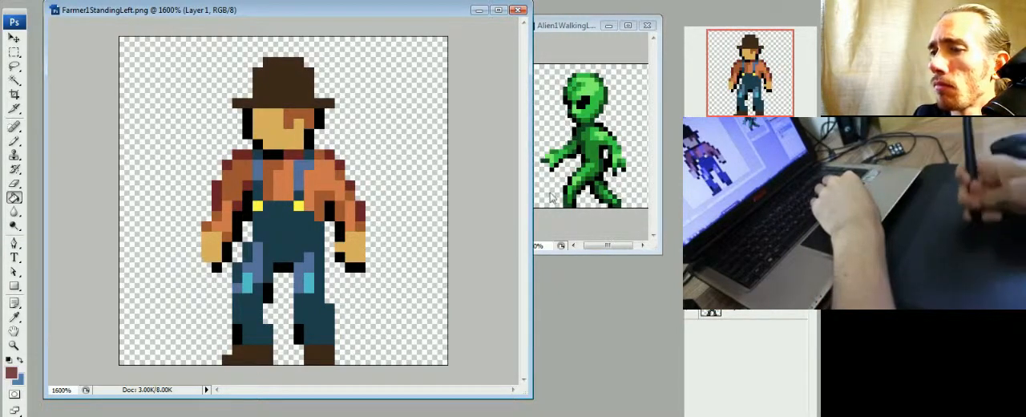
- Try filling the shirt's rust brown mid-tone areas with a muted maroon, then undo the fill
left_click(344, 211)
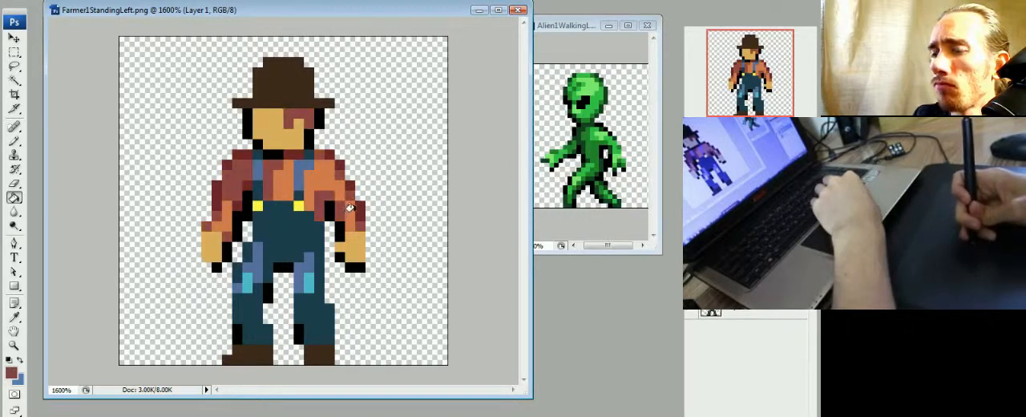
key("ctrl+z")
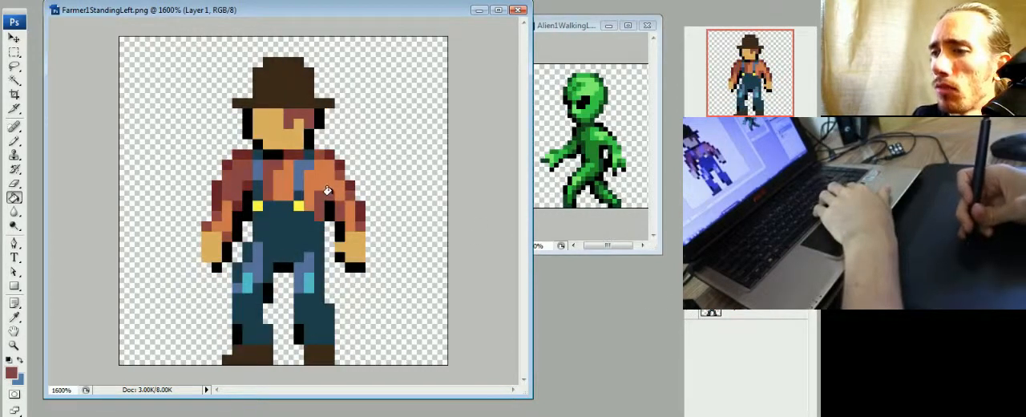
key("ctrl+z")
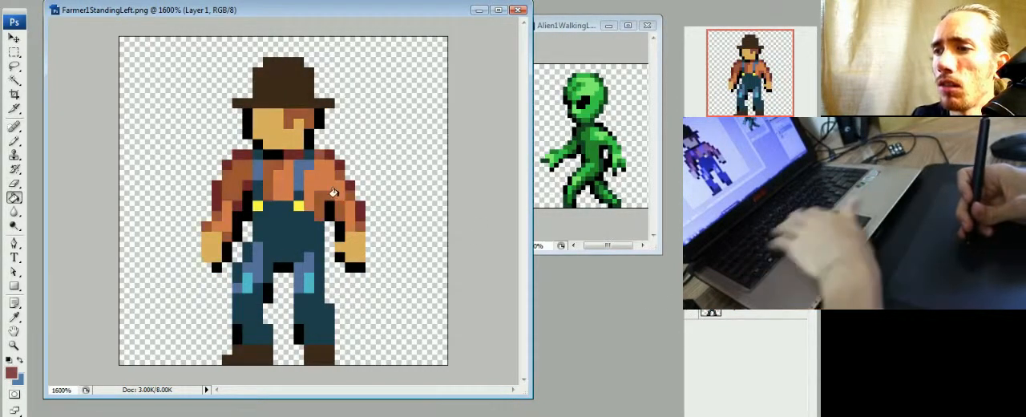
- Try filling the shirt's light orange areas with salmon pink, comparing the shirt before and after the change
left_click(330, 175, "alt")
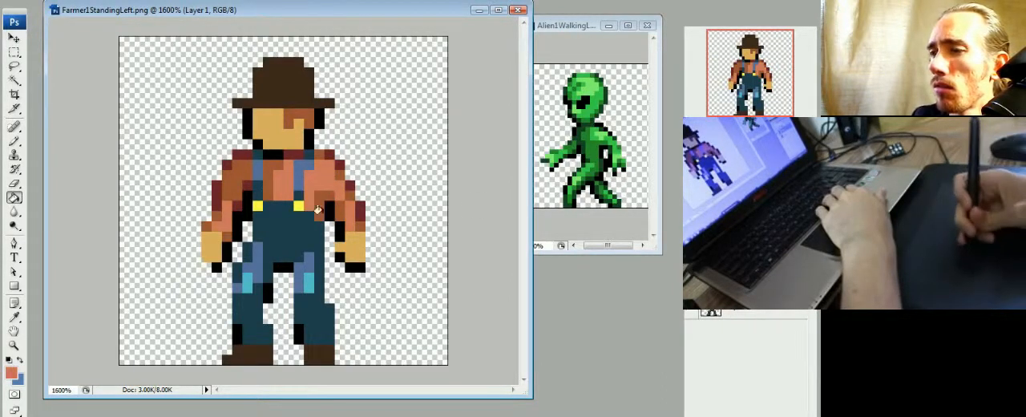
left_click(335, 178)
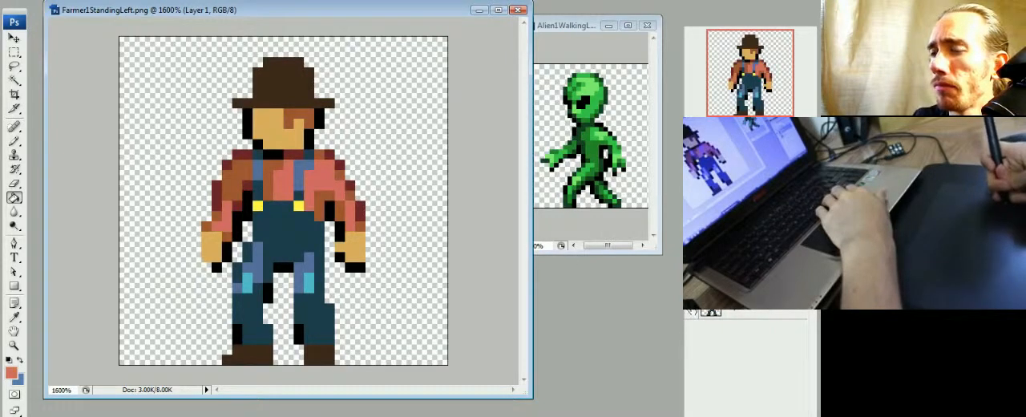
key("ctrl+alt+z")
key("ctrl+alt+z")
key("ctrl+alt+z")
key("ctrl+alt+z")
key("ctrl+alt+z")
key("ctrl+alt+z")
key("ctrl+shift+z")
key("ctrl+shift+z")
key("ctrl+shift+z")
key("ctrl+shift+z")
key("ctrl+shift+z")
key("ctrl+shift+z")
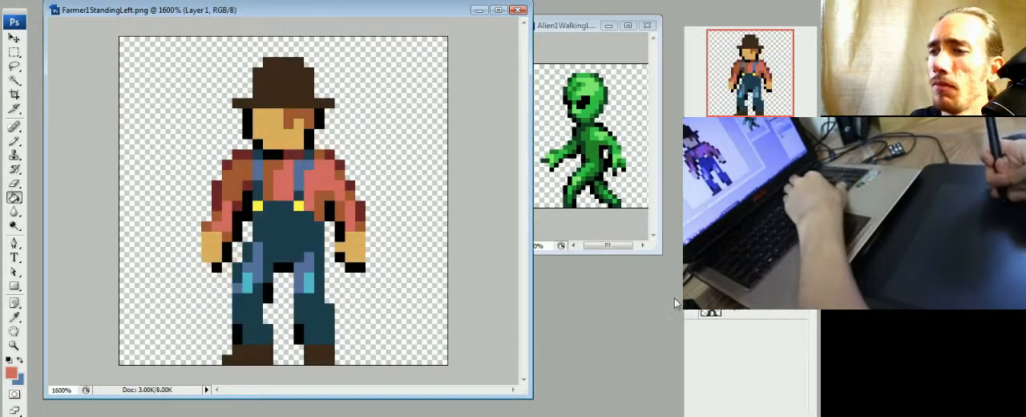
- Preview the salmon-toned sprite at a small size and revert the shirt's light areas to orange
key("ctrl+minus")
key("ctrl+minus")
key("ctrl+minus")
key("ctrl+minus")
key("ctrl+minus")
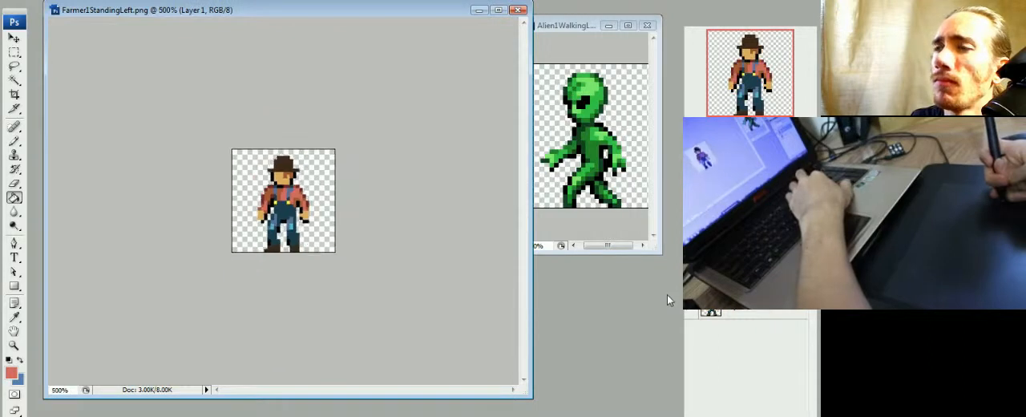
key("ctrl+minus")
key("ctrl+plus")
key("ctrl+plus")
key("ctrl+plus")
key("ctrl+plus")
key("ctrl+plus")
key("ctrl+plus")
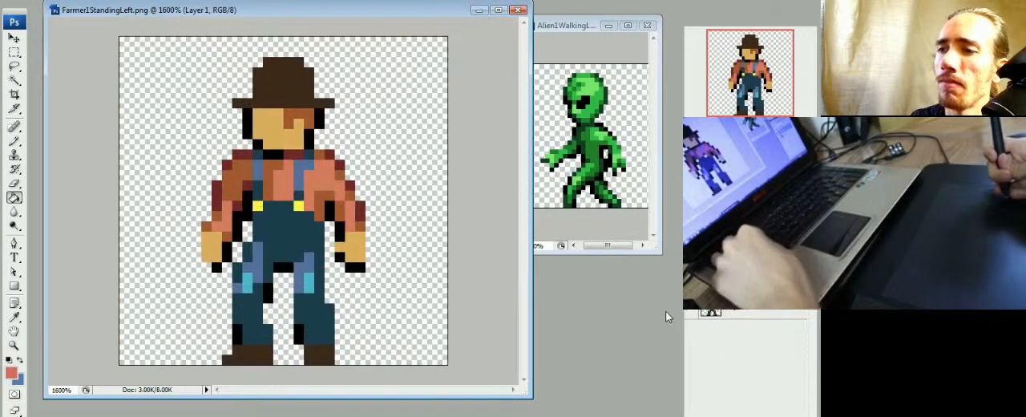
key("b")
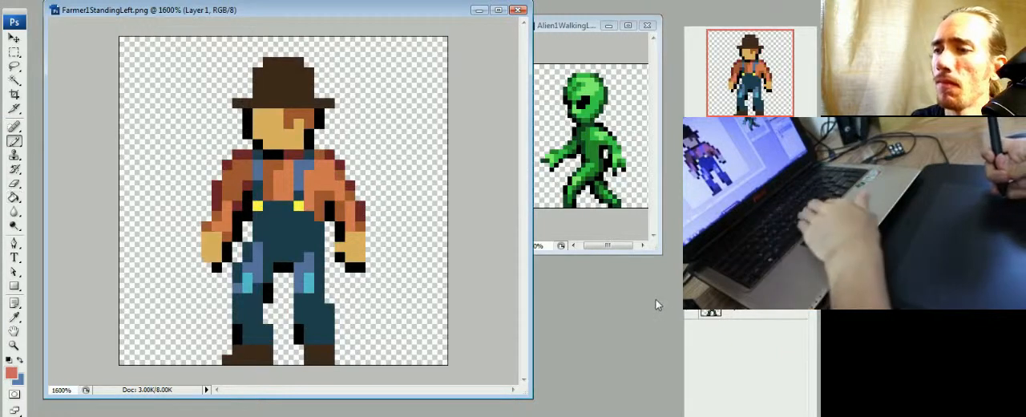
- Shift the shirt's rust brown mid-tone areas to a slightly redder brown with the Paint Bucket
key("g")
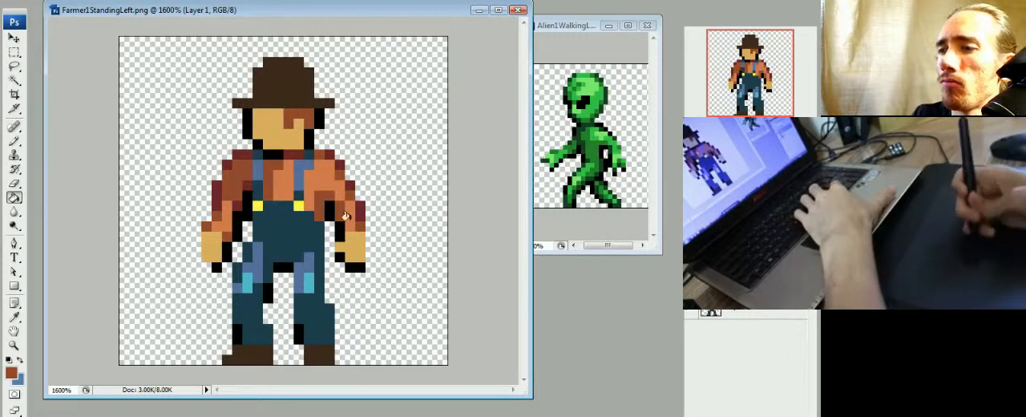
left_click(690, 311)
left_click(690, 289)
left_click(689, 289)
left_click(687, 311)
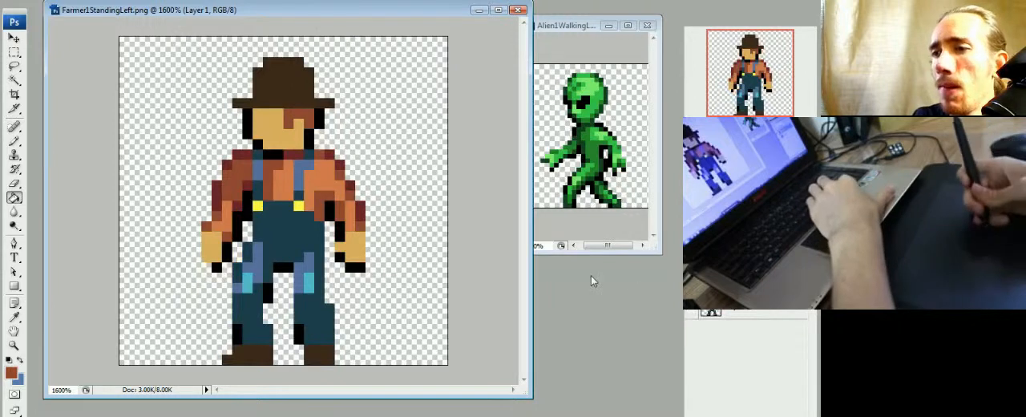
key("b")
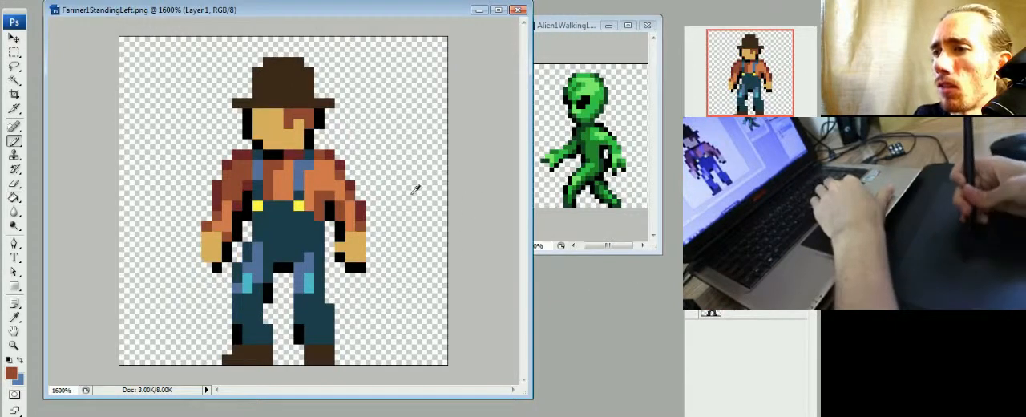
- Recolor the shirt's light orange areas to a muted terracotta with the Paint Bucket
left_click(294, 132, "alt")
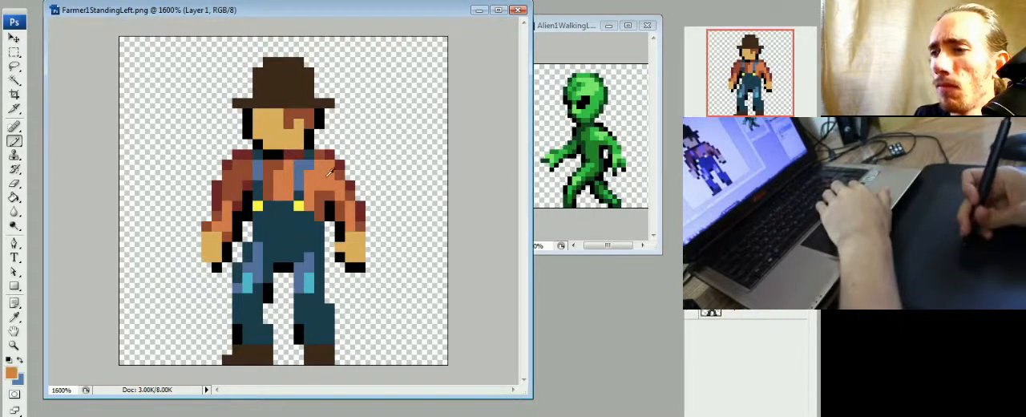
key("g")
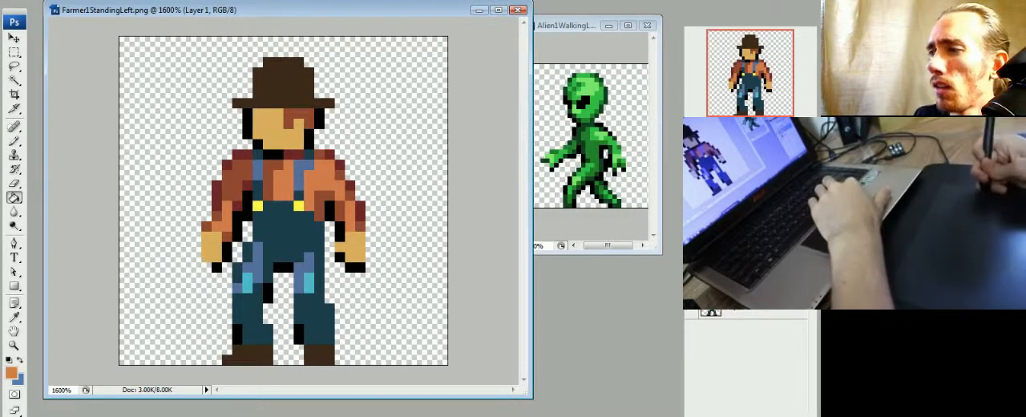
left_click(334, 181)
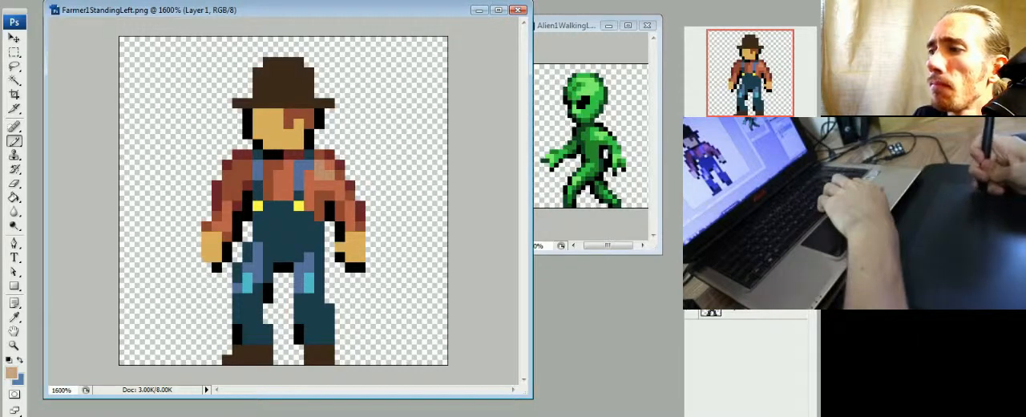
- Paint tan highlight pixels on the farmer's left shoulder and lower sleeves, trimming them with terracotta
left_click(320, 173, "alt")
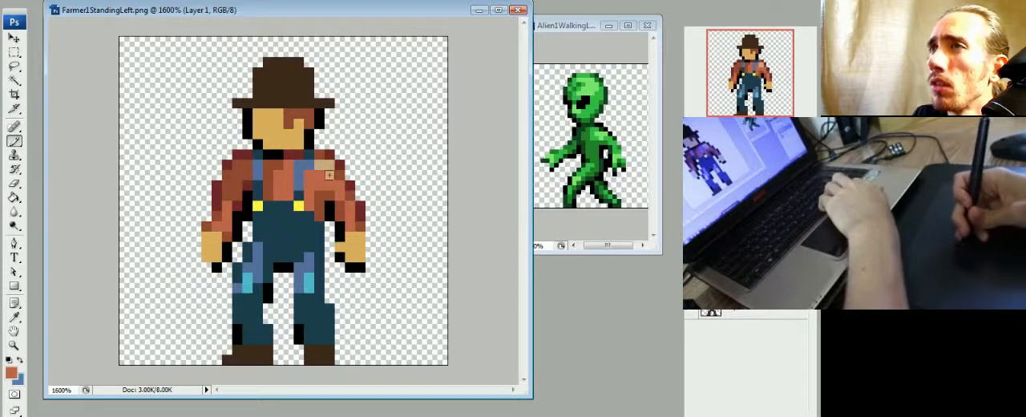
left_click(327, 165, "alt")
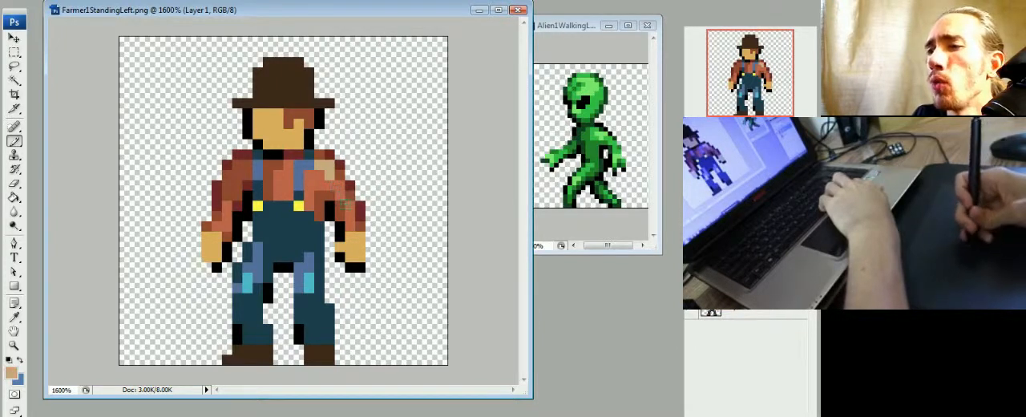
left_click(349, 204)
left_click(362, 205, "alt")
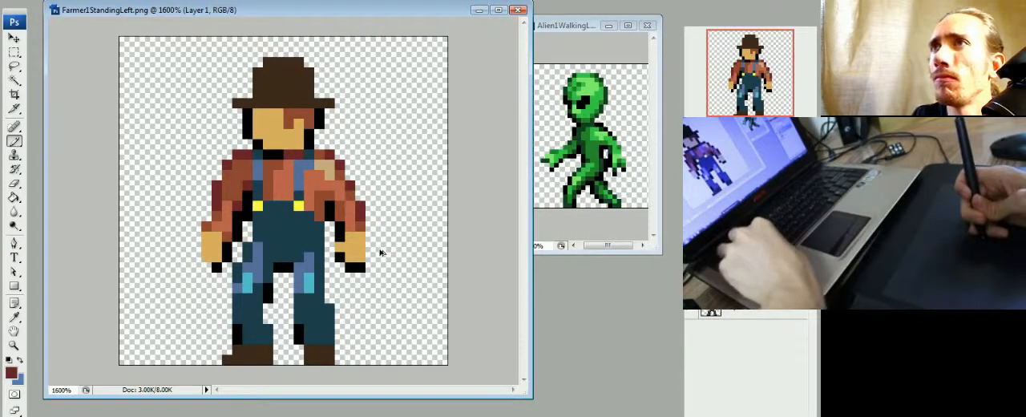
left_click(320, 176, "alt")
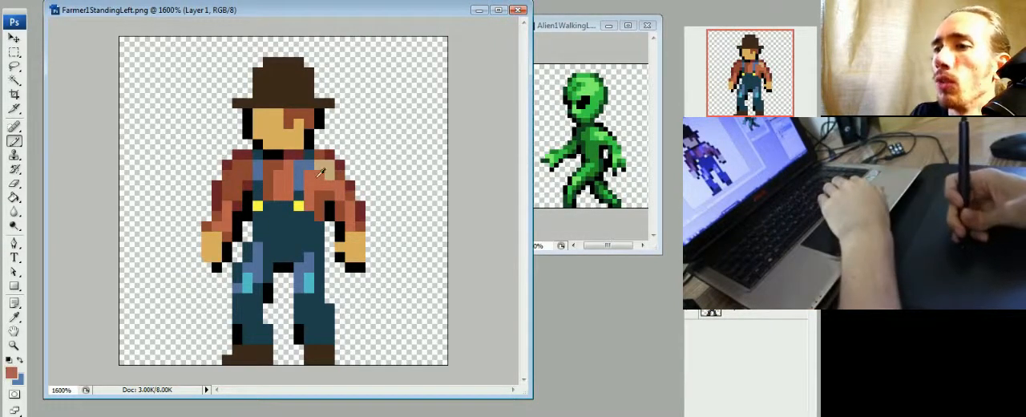
left_click(323, 168, "alt")
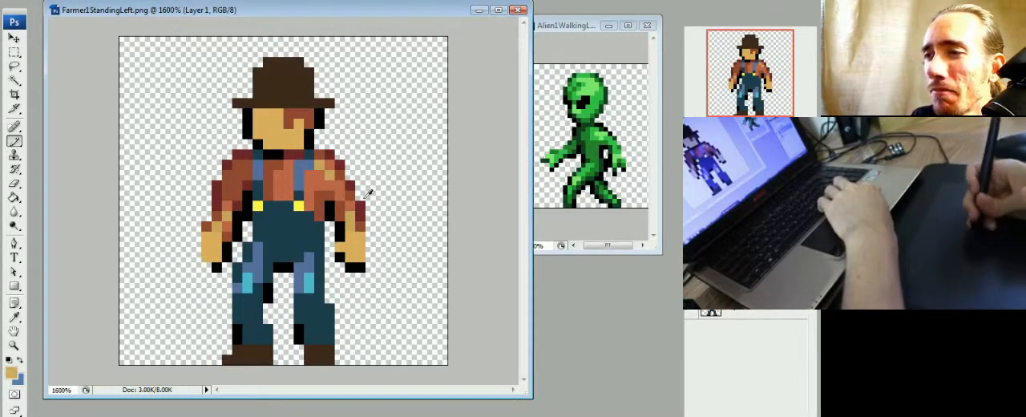
- Fill the farmer's face and hands with peach, then replace it with a saturated golden orange
key("g")
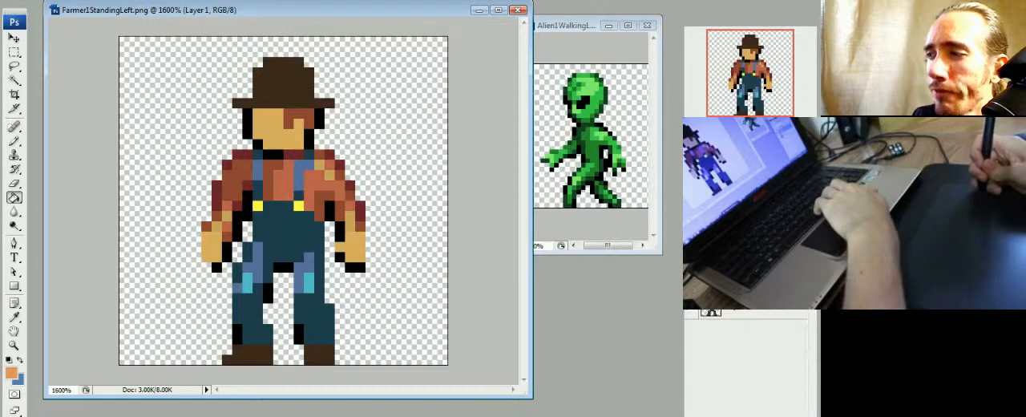
left_click(279, 140)
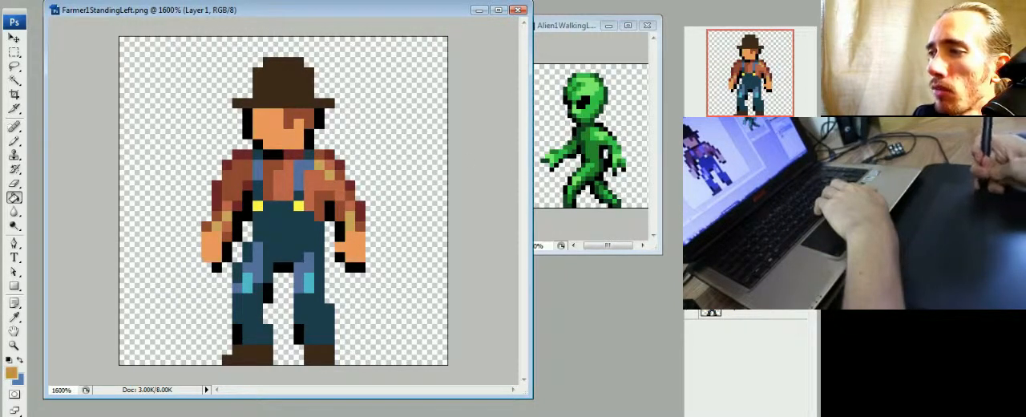
left_click(268, 136)
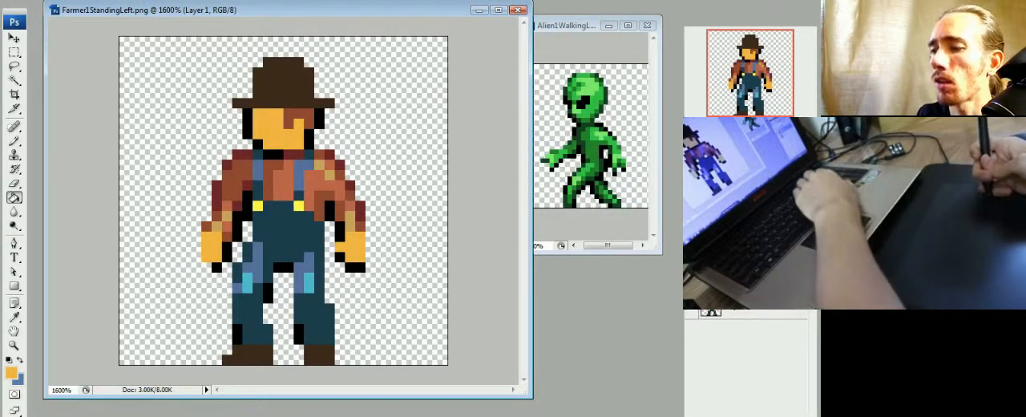
- Examine the recolored farmer at several small and large zoom levels to judge how the new skin and shirt colors read
key("ctrl+minus")
key("ctrl+minus")
key("ctrl+minus")
key("ctrl+minus")
key("ctrl+minus")
key("ctrl+minus")
key("ctrl+minus")
key("ctrl+minus")
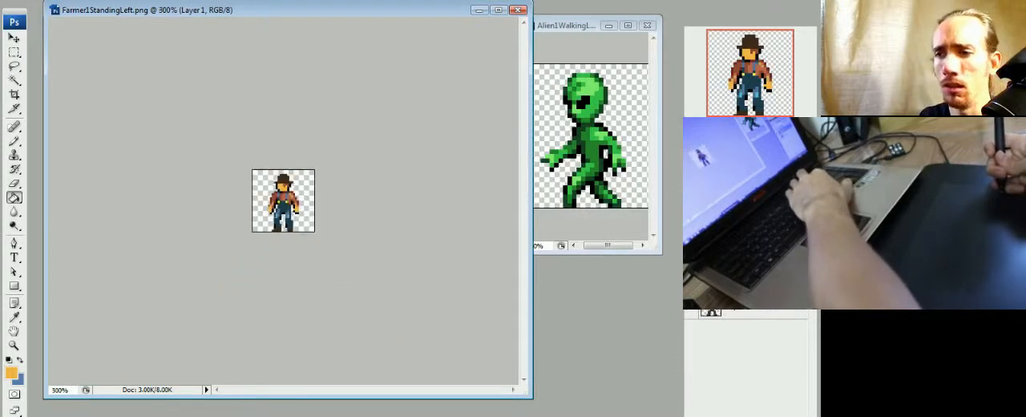
key("ctrl+plus")
key("ctrl+plus")
key("ctrl+plus")
key("ctrl+plus")
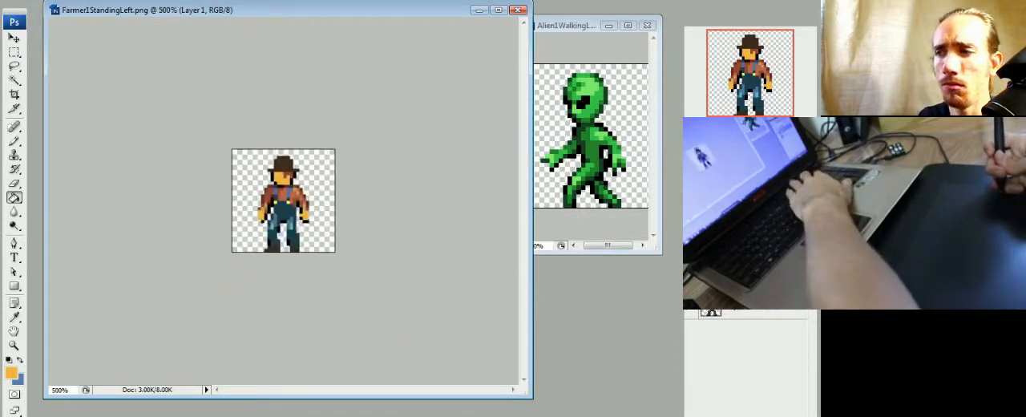
key("ctrl+plus")
key("ctrl+plus")
key("ctrl+plus")
key("ctrl+plus")
key("ctrl+minus")
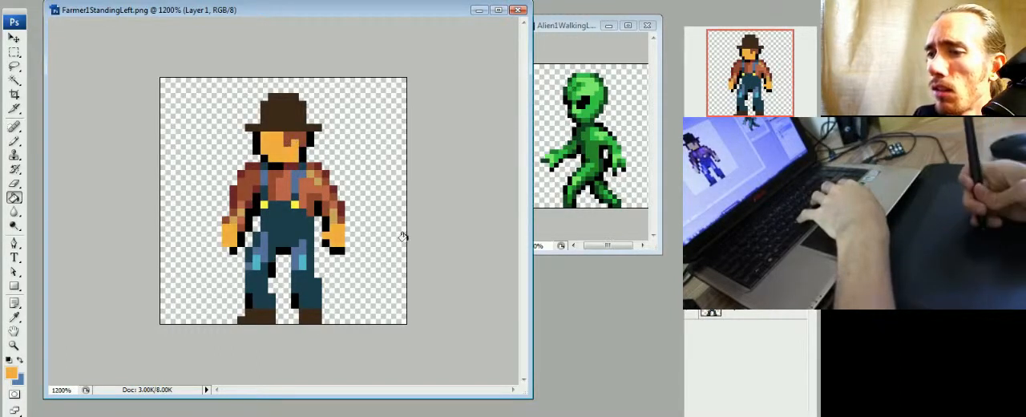
key("ctrl+minus")
key("ctrl+minus")
key("ctrl+minus")
key("ctrl+minus")
key("ctrl+minus")
key("ctrl+minus")
key("ctrl+minus")
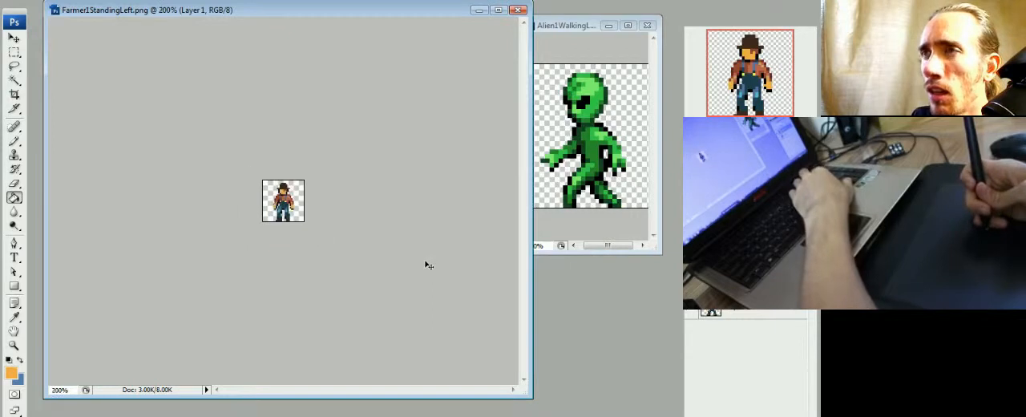
key("ctrl+plus")
key("ctrl+plus")
key("ctrl+plus")
key("ctrl+plus")
key("ctrl+plus")
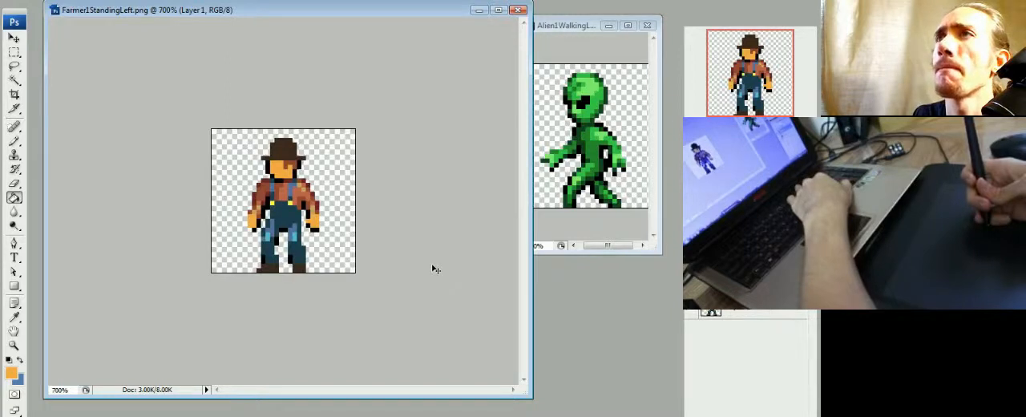
key("ctrl+plus")
key("ctrl+plus")
- Paint a highlight in the buckles' yellow on the face below the hat brim and soften it with light orange pixels
key("b")
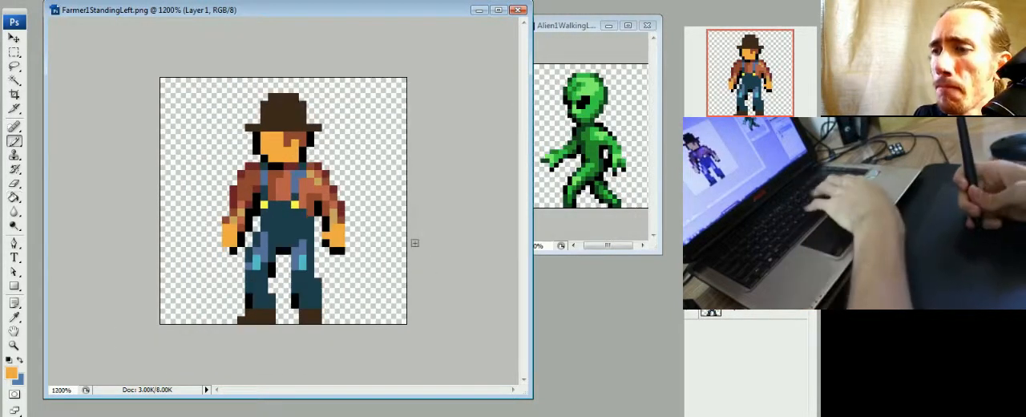
left_click(299, 204, "alt")
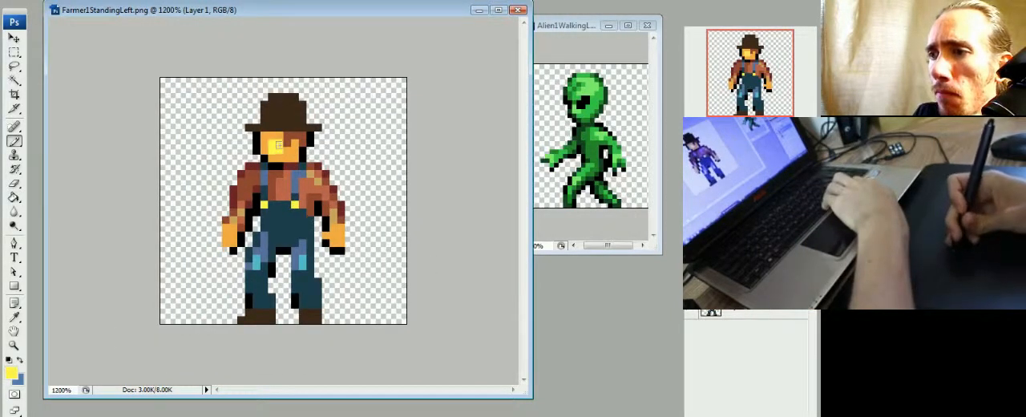
left_click(272, 136)
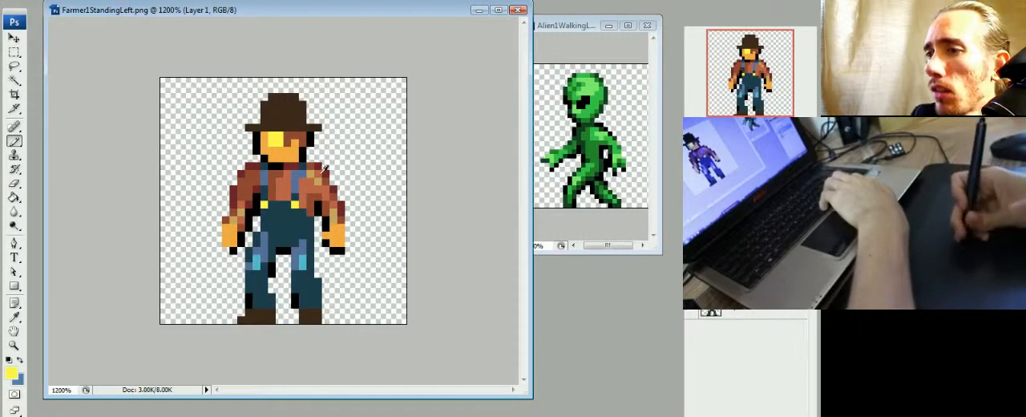
left_click(306, 158, "alt")
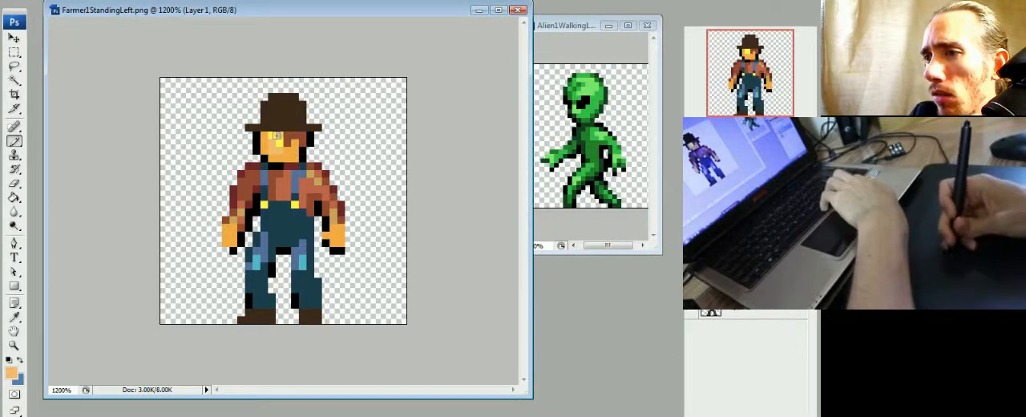
left_click(279, 142, "alt")
left_click(272, 143)
left_click(275, 136, "alt")
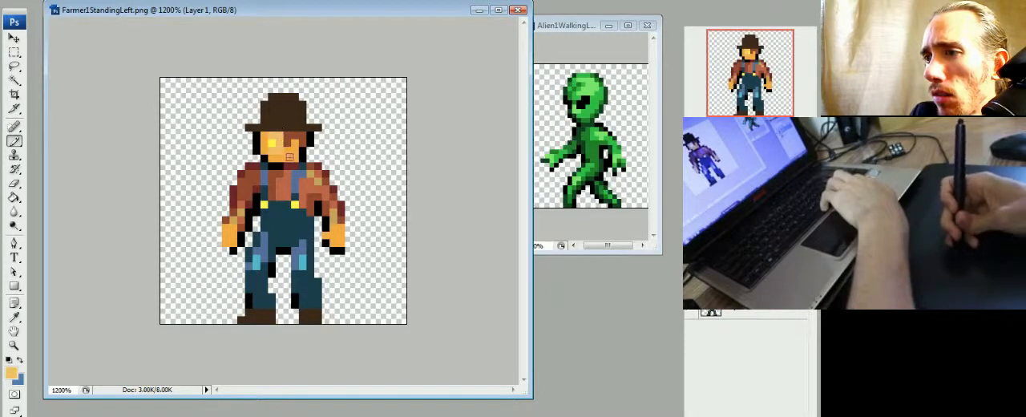
- Test another yellow highlight pixel on the face, then cover the yellow pixels with light orange
left_click(274, 141, "alt")
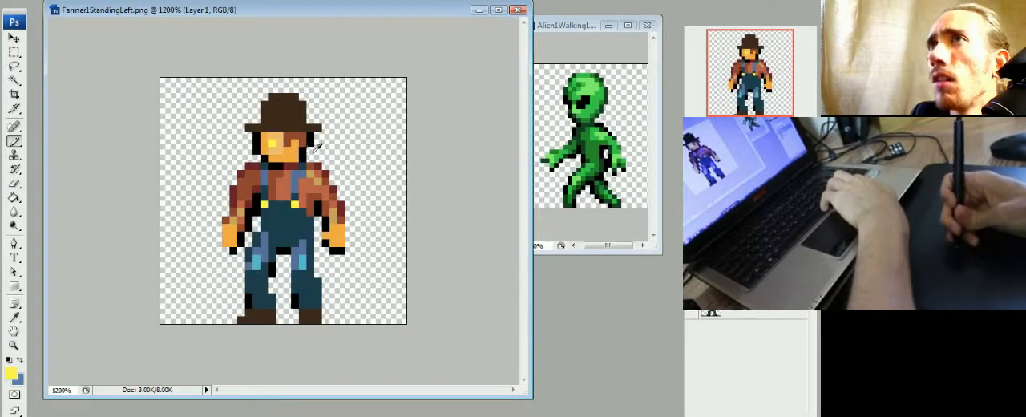
left_click(276, 138, "alt")
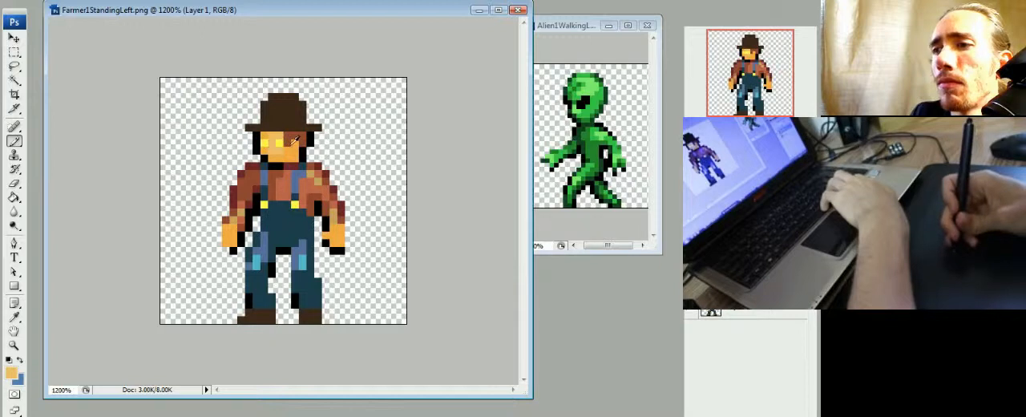
left_click(279, 143)
left_click(265, 142)
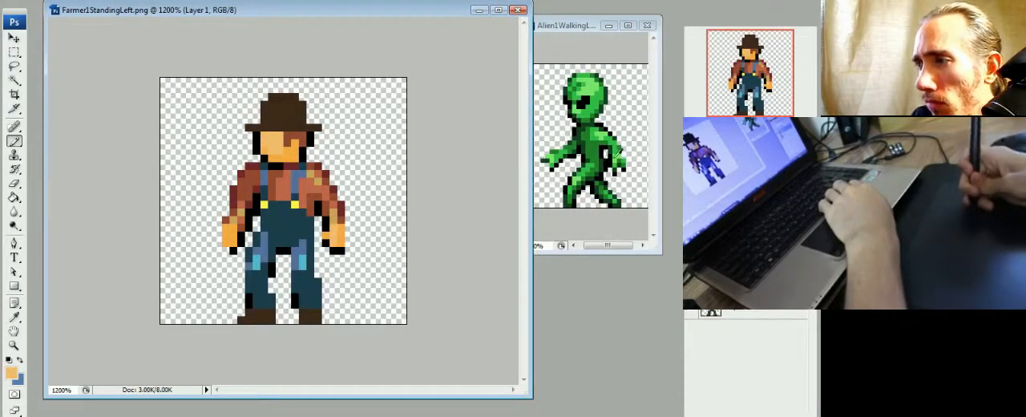
- Recolor the light orange highlights on the face and hand with a paler peach
left_click(343, 231, "alt")
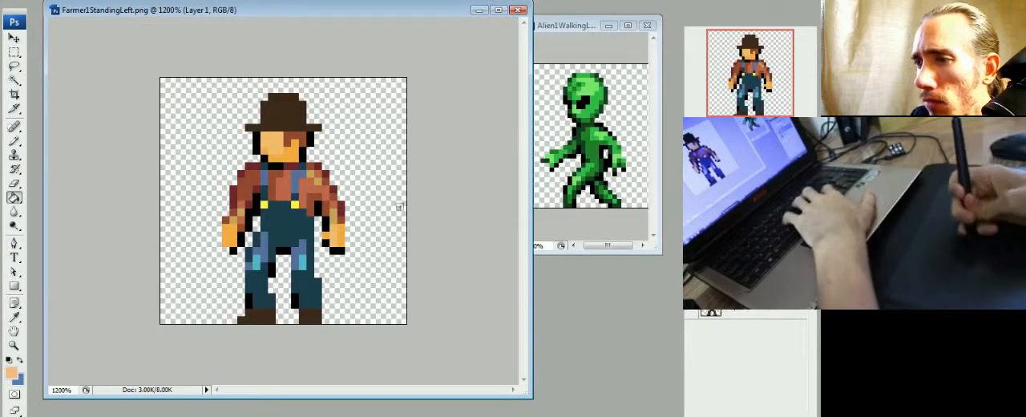
key("g")
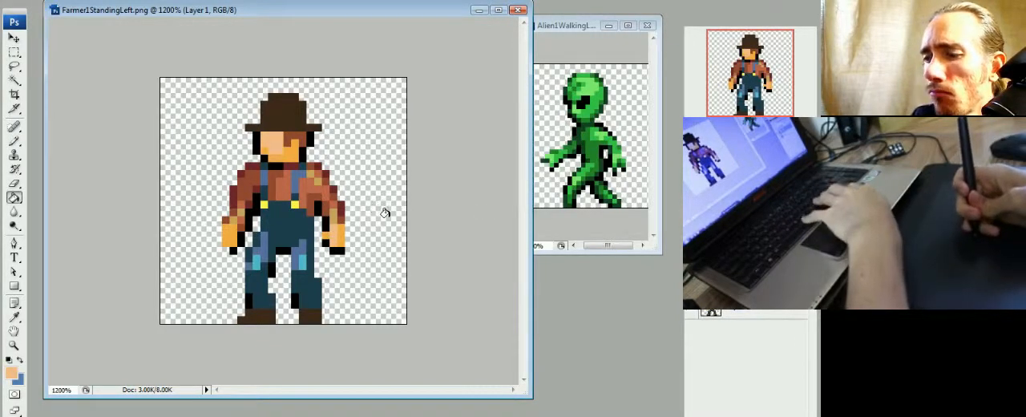
key("b")
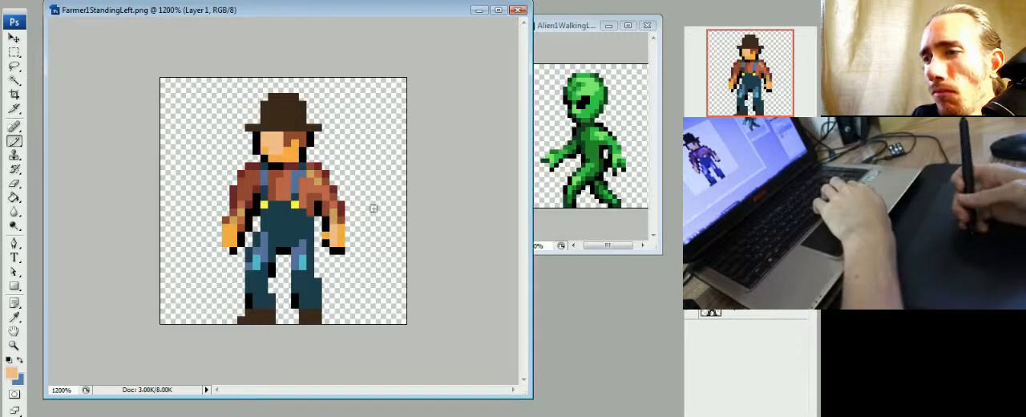
- Sample the shirt's brown tones and refill its darkest shading pixels with a deep reddish brown
left_click(317, 191, "alt")
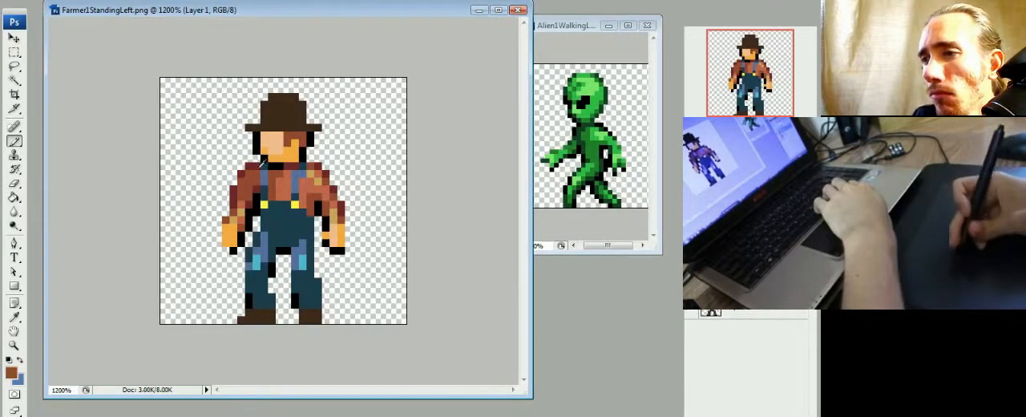
left_click(262, 162, "alt")
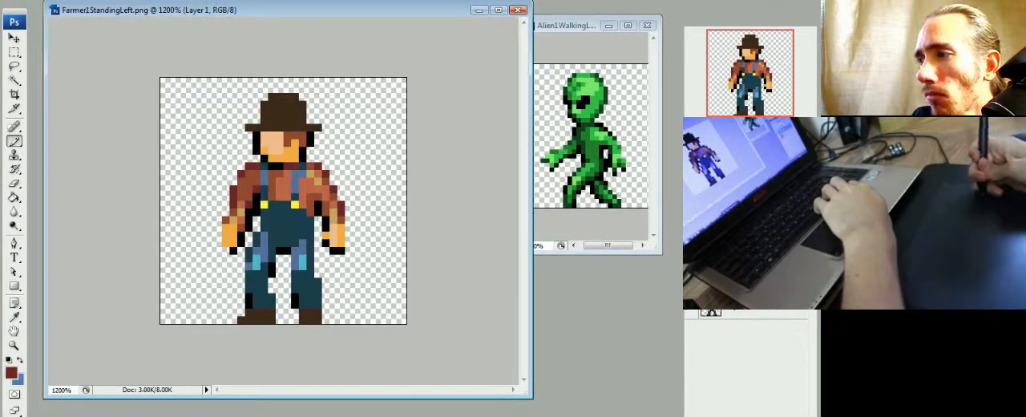
key("g")
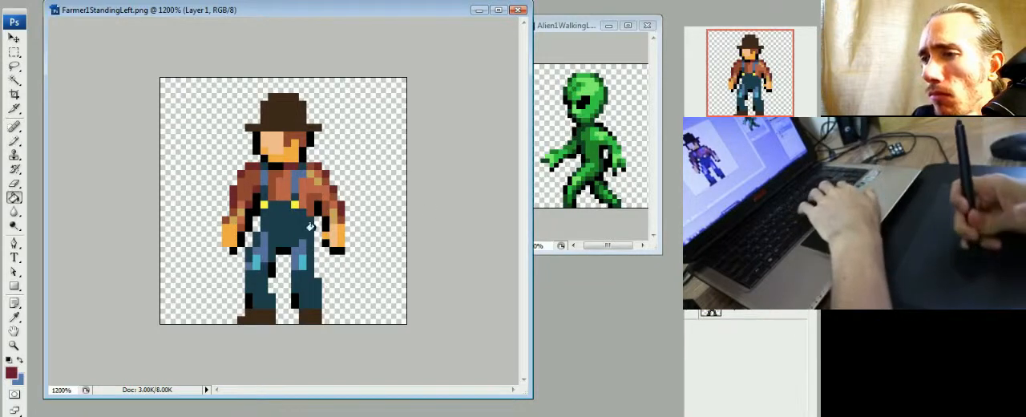
left_click(228, 187)
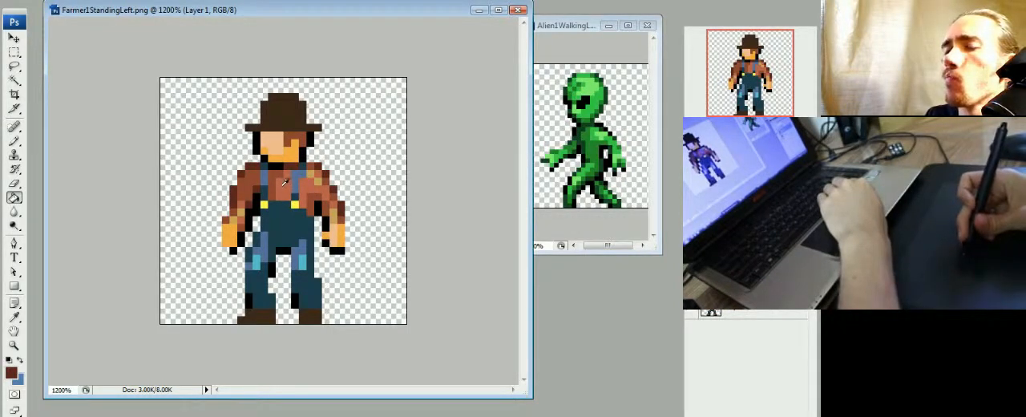
- Show another layer temporarily to compare the standing farmer with the artwork on it, and hide it again
left_click(691, 307)
left_click(691, 286)
left_click(691, 286)
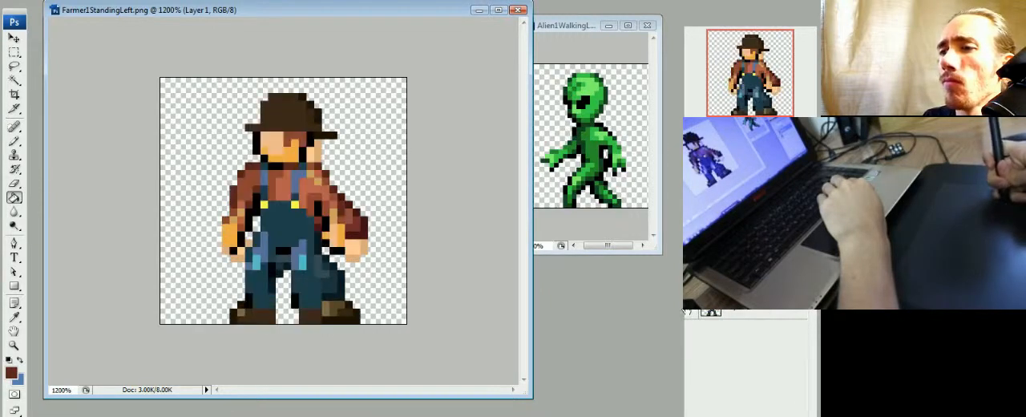
left_click(686, 308)
- Paint slate-blue cuffs at the bottom of both trouser legs and shade the boots beneath them with black
key("b")
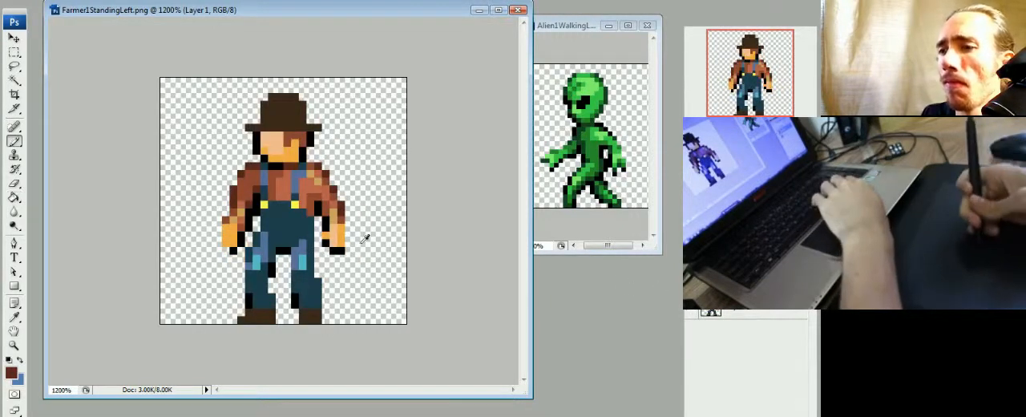
left_click(304, 243, "alt")
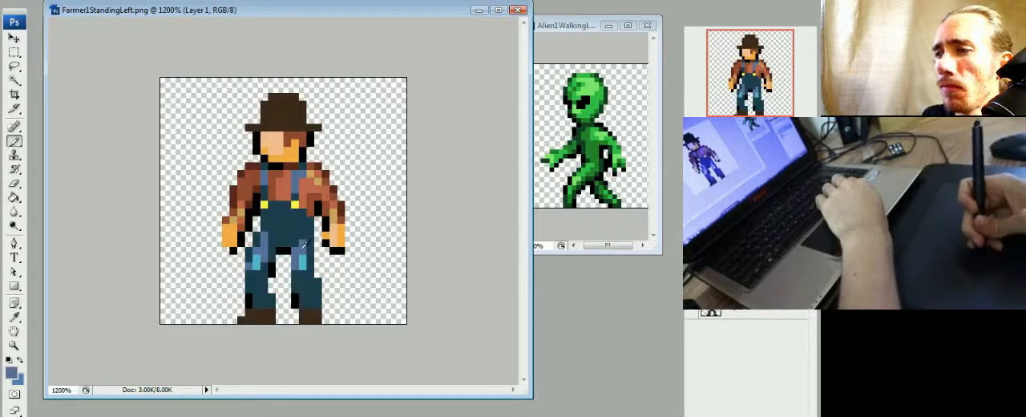
left_click_drag(310, 299, 267, 302)
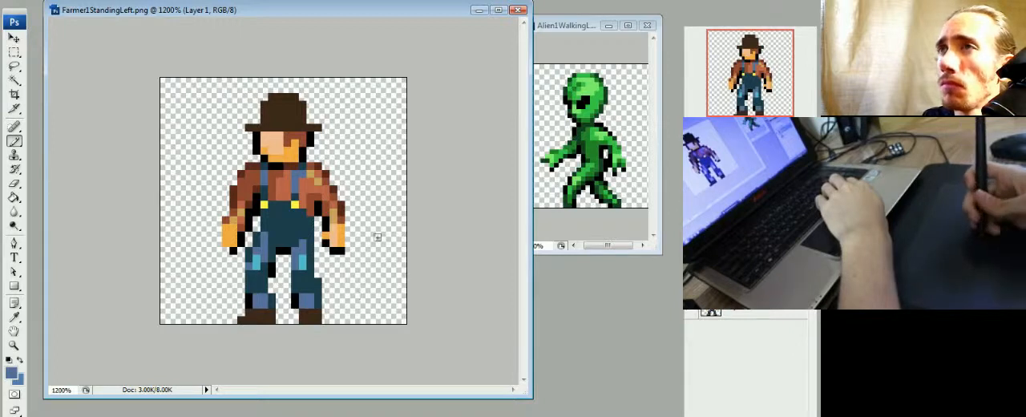
left_click(310, 150, "alt")
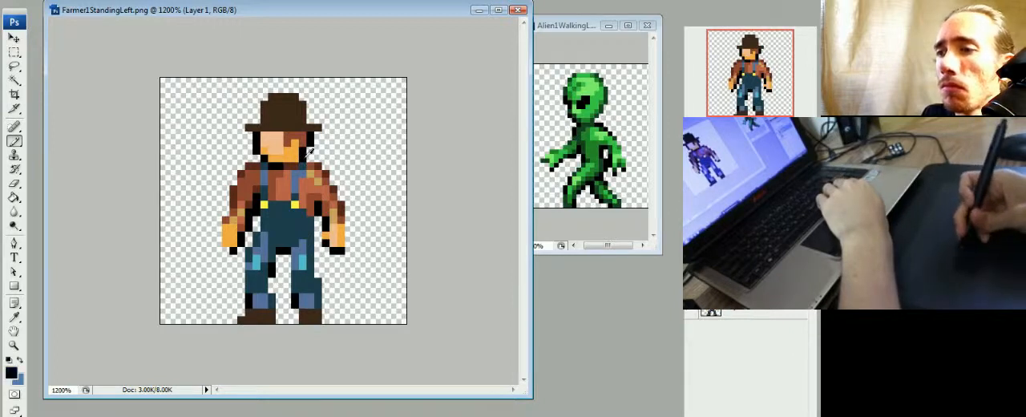
mouse_move(304, 314)
left_mouse_down()
mouse_move(320, 326)
mouse_move(257, 314)
left_mouse_up()
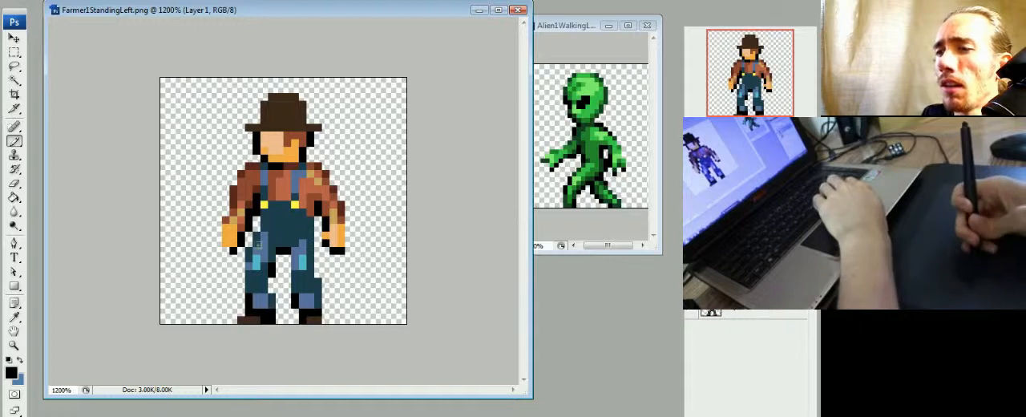
- Add dark reddish-brown pixels at the outer edges of both hands and highlight the hands with peach
left_click(234, 200, "alt")
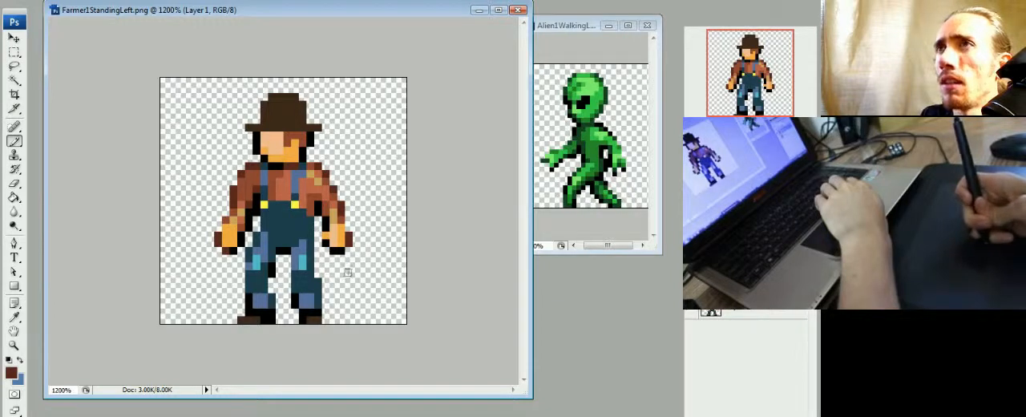
left_click(337, 237, "alt")
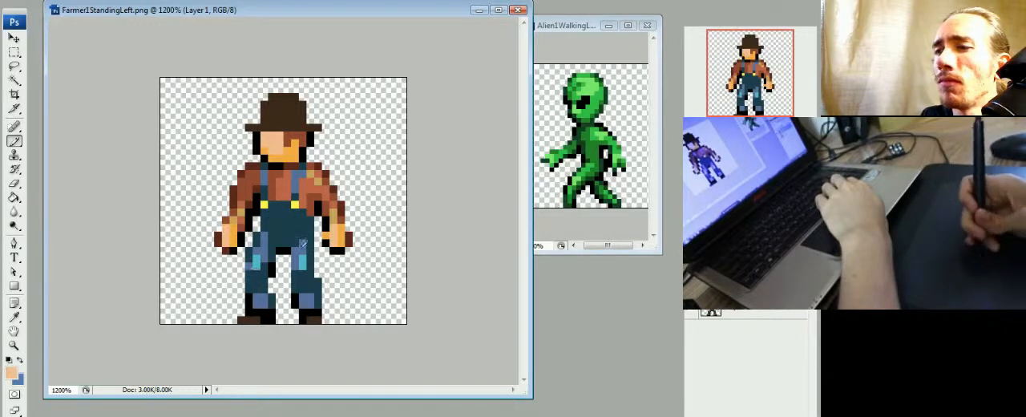
left_click(345, 212, "alt")
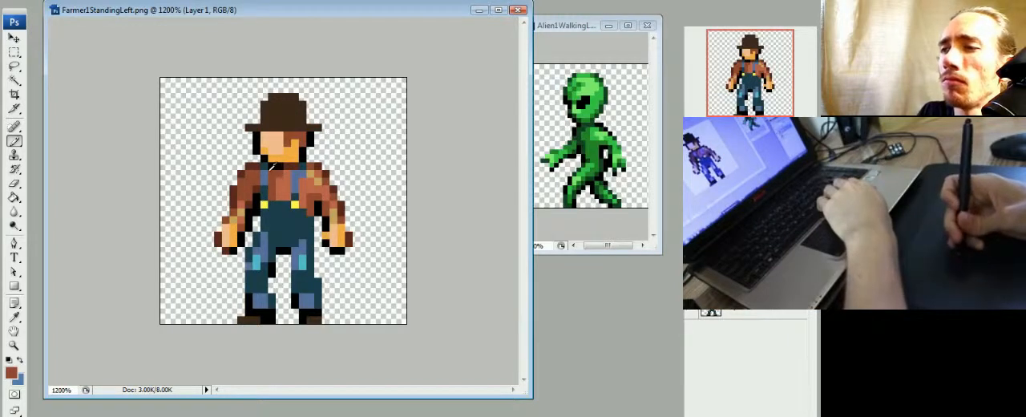
- Paint black shading along the inner edge of the leg and down the farmer's opposite hip and outer leg
left_click(277, 255, "alt")
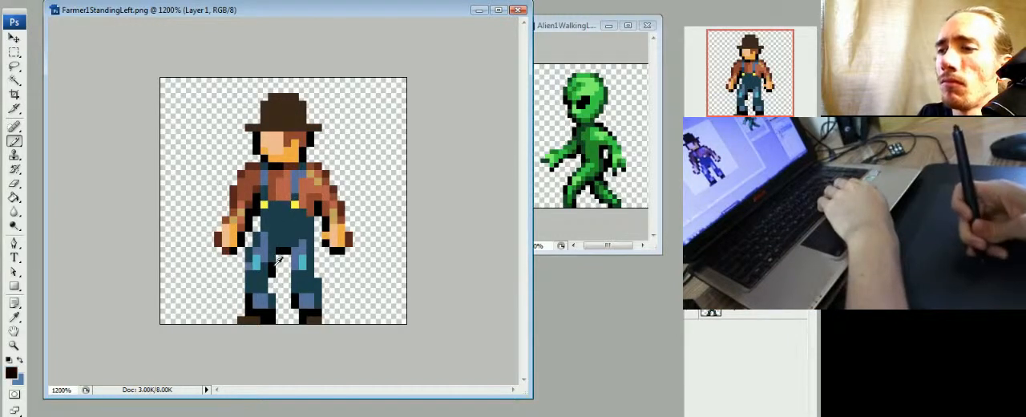
left_click_drag(270, 288, 320, 249)
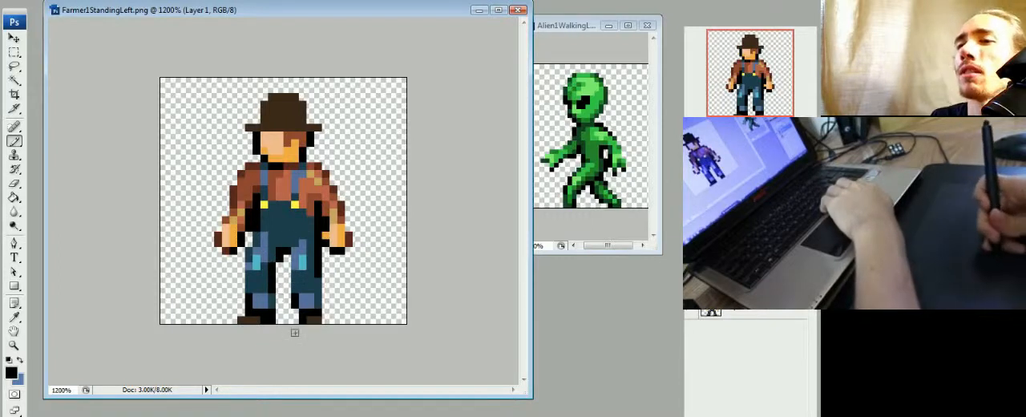
left_click_drag(285, 259, 285, 274)
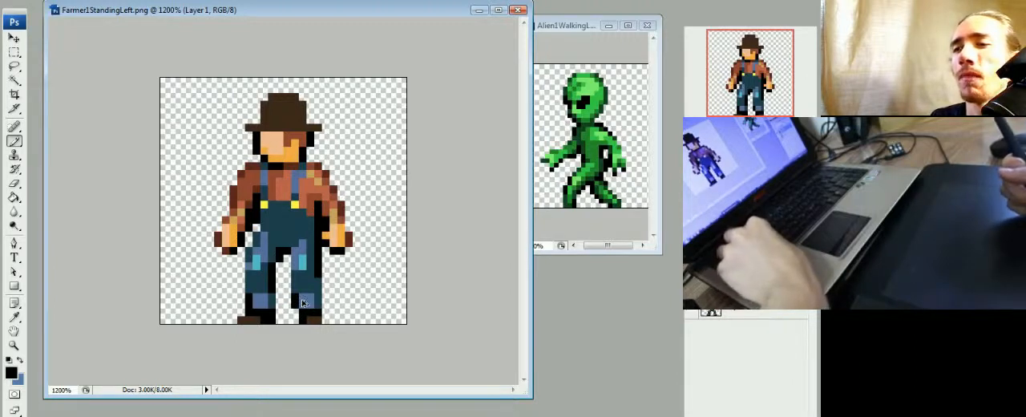
- Step back and forth through the recent black strokes to compare them, and undo the outer-leg shading
key("ctrl+alt+z")
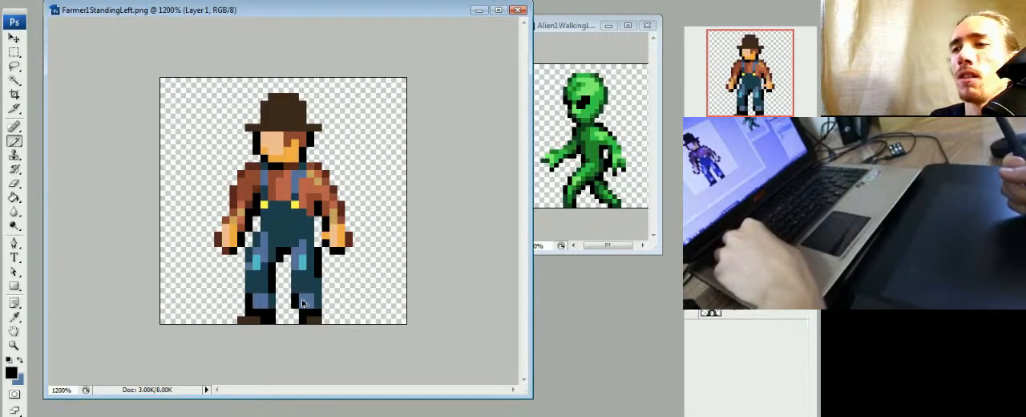
key("ctrl+shift+z")
key("ctrl+shift+z")
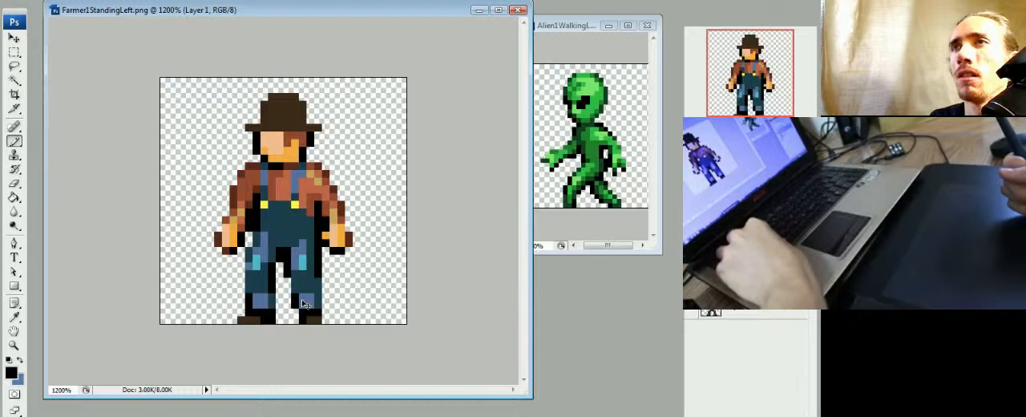
key("ctrl+alt+z")
key("ctrl+alt+z")
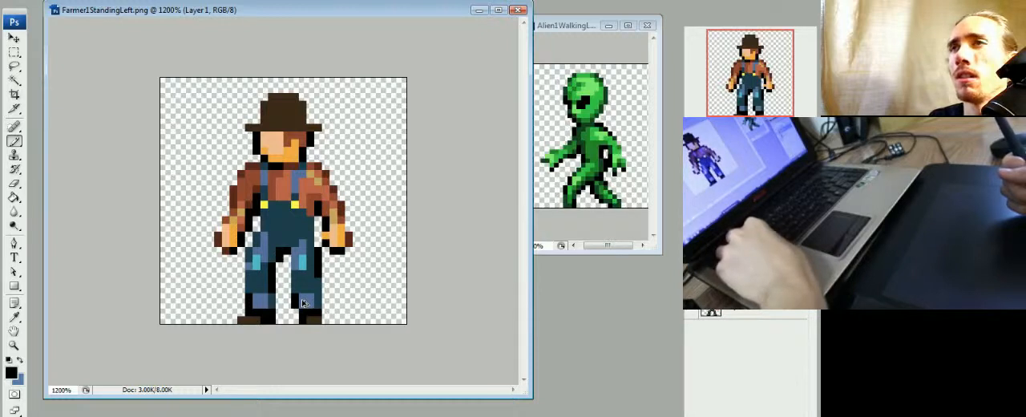
key("ctrl+alt+z")
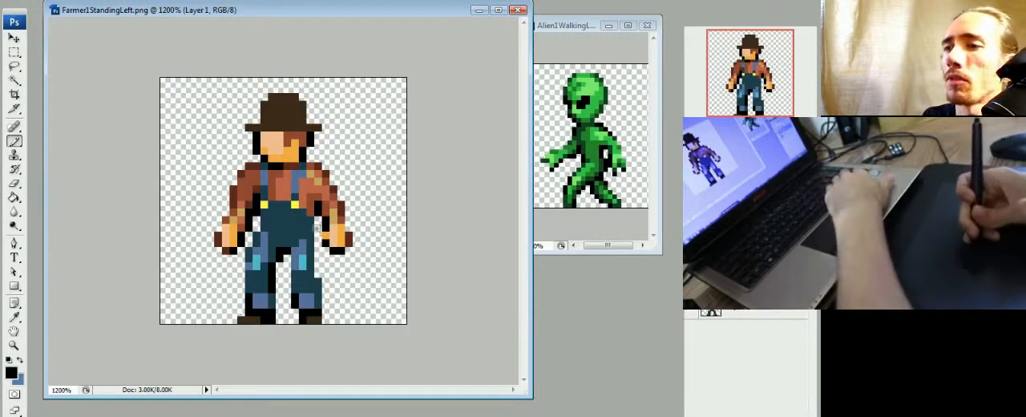
- Repaint the black edge from the hip down the outside of the leg beside the highlighted hand
left_click_drag(318, 219, 320, 268)
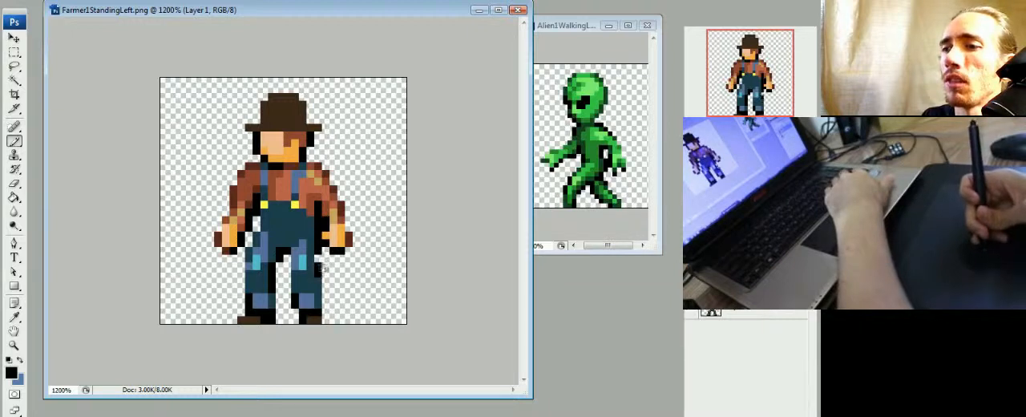
left_click(319, 258)
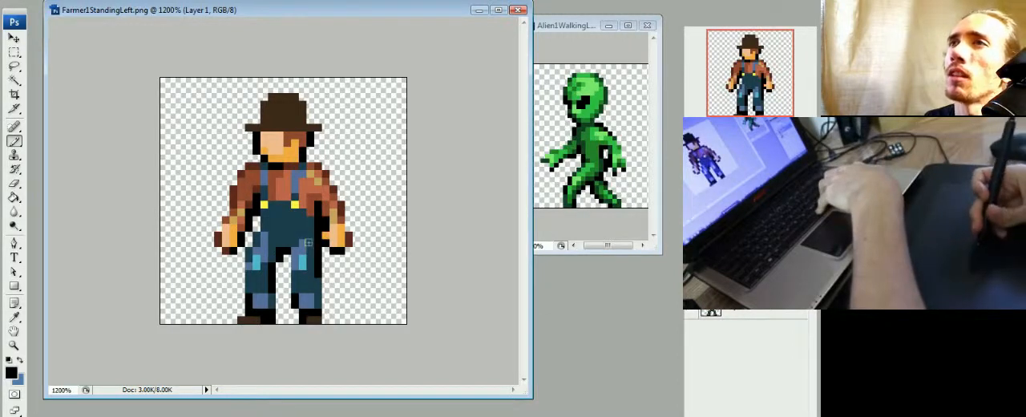
key("e")
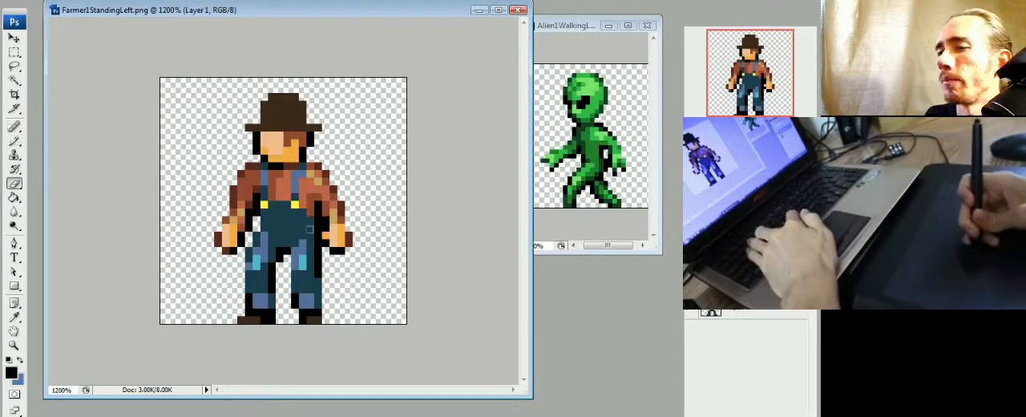
- Paint tan highlight pixels on the shirt's chest between the straps and enlarge the tan patch on the shoulder
key("b")
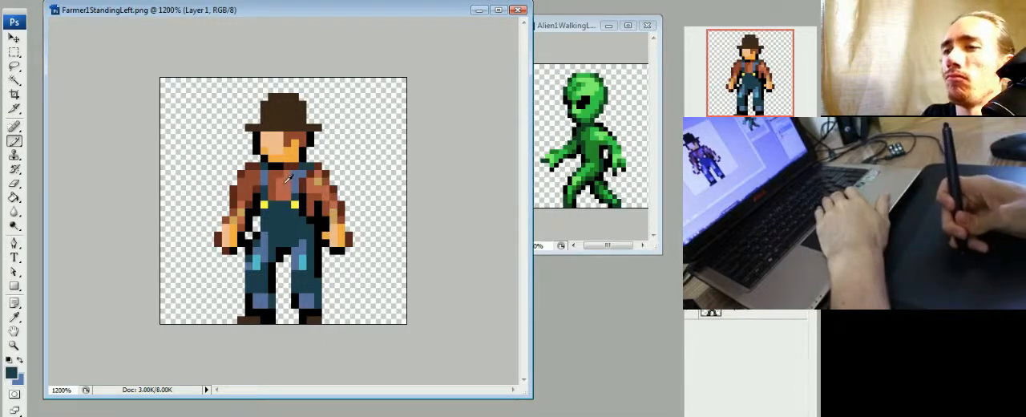
left_click(325, 173, "alt")
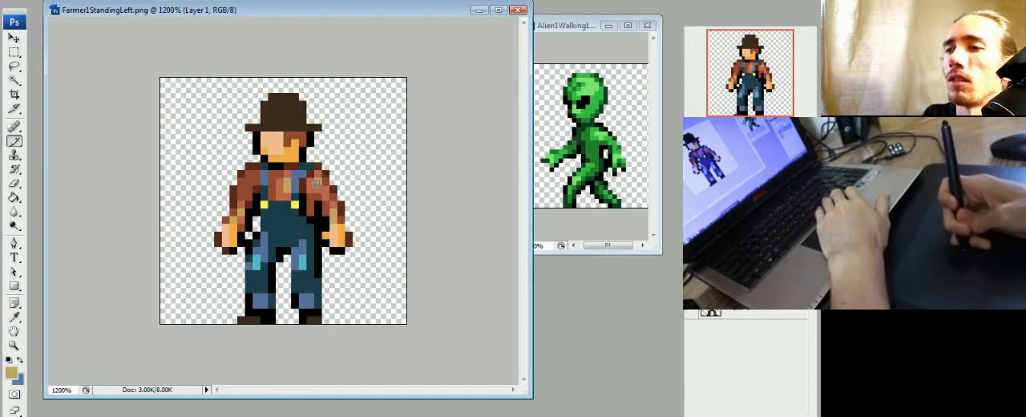
left_click(322, 182, "alt")
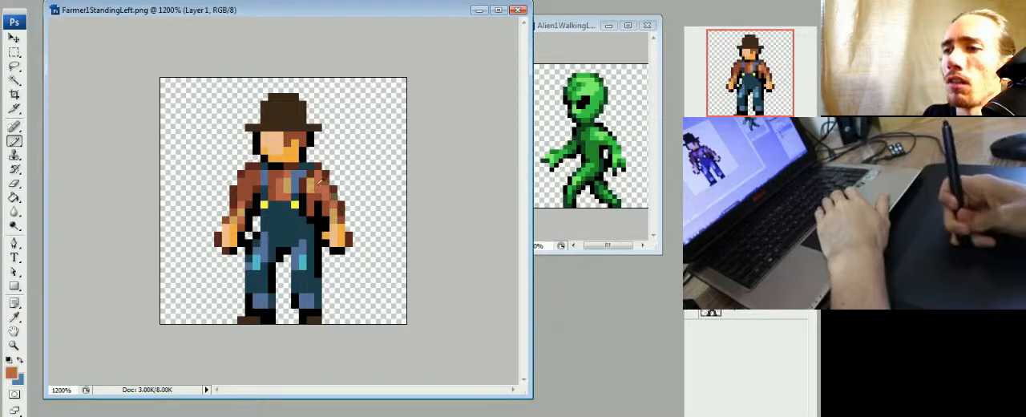
left_click(318, 182, "alt")
left_click_drag(324, 183, 325, 190)
- Darken the outer edge of the shoulder beside the tan patch with black pixels
left_click(333, 188, "alt")
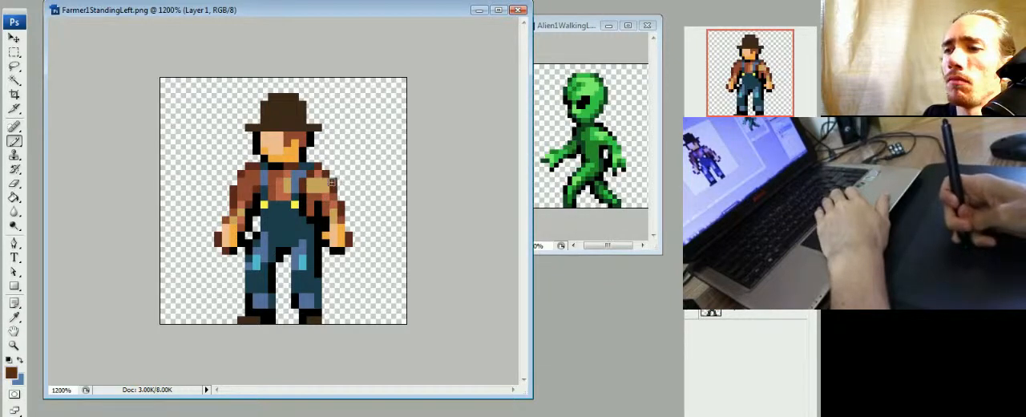
left_click(333, 181)
left_click(323, 206, "alt")
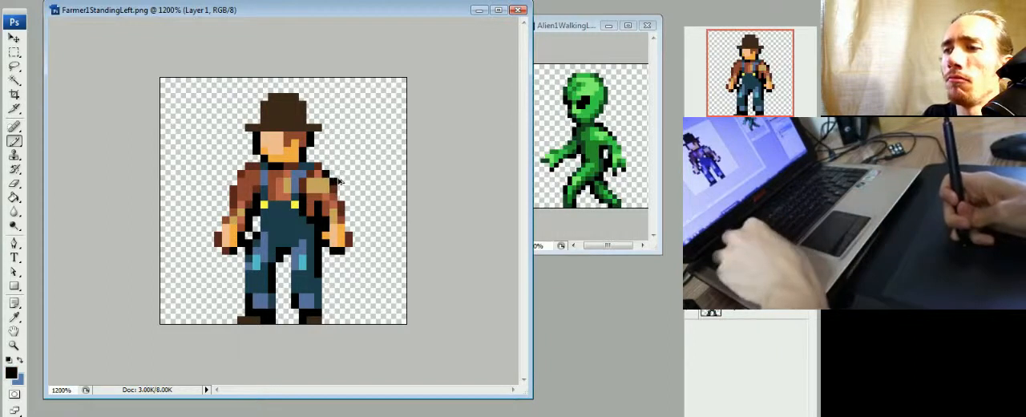
left_click(331, 172)
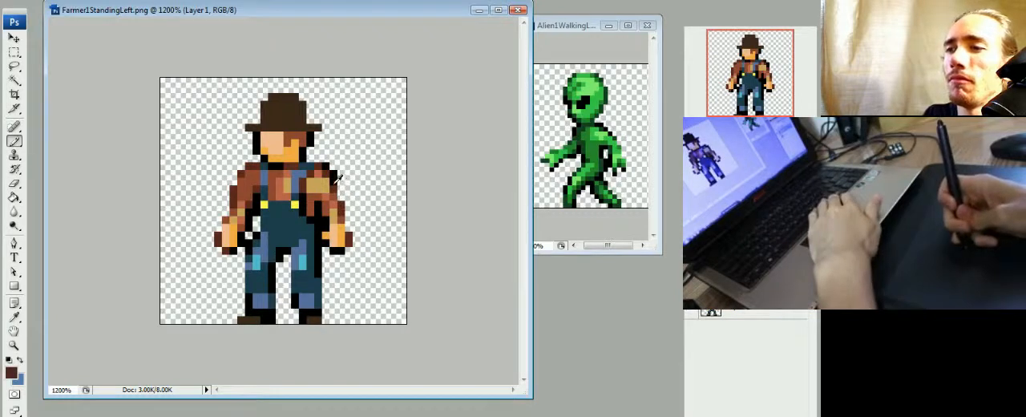
- Break up the tan patch on the shoulder by painting reddish-brown and darker tan shirt pixels over parts of it
left_click(326, 184, "alt")
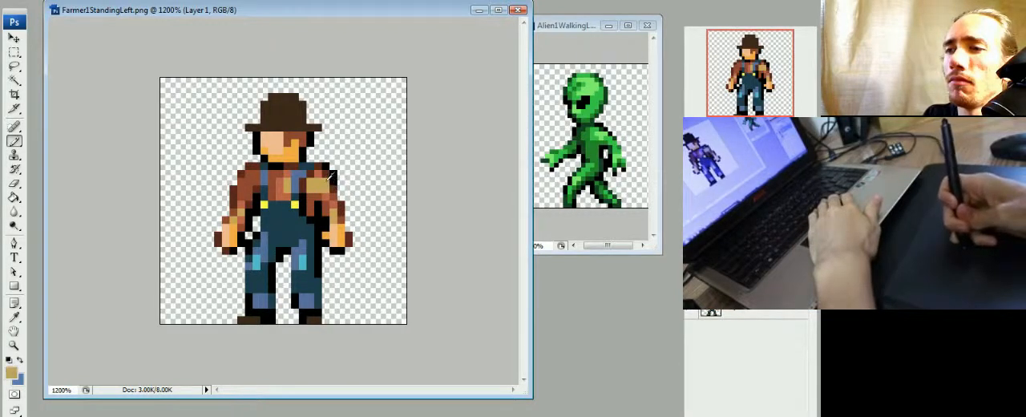
left_click(321, 175, "alt")
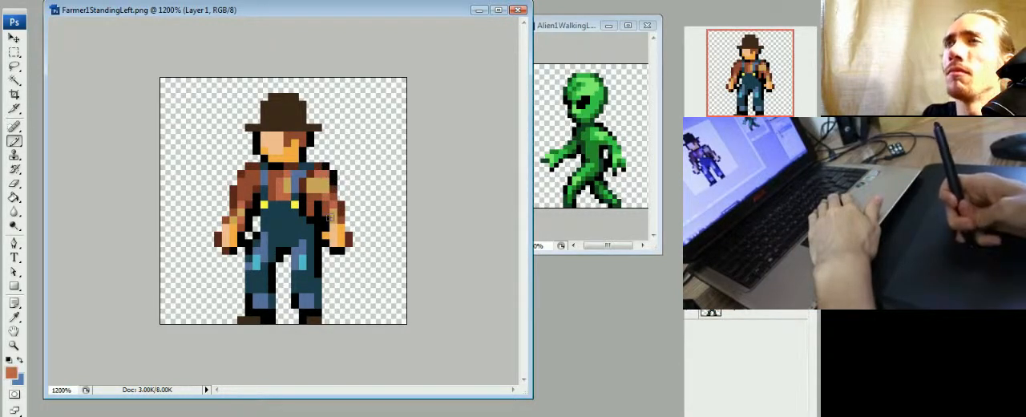
left_click(323, 190, "alt")
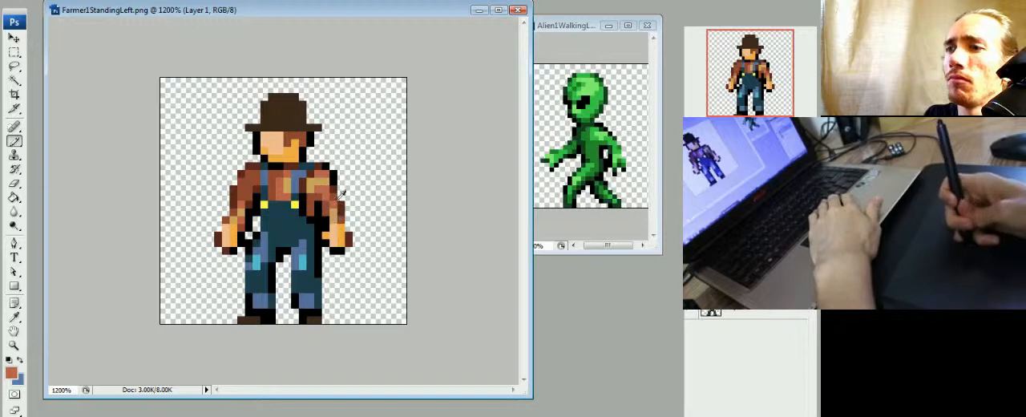
left_click(318, 179, "alt")
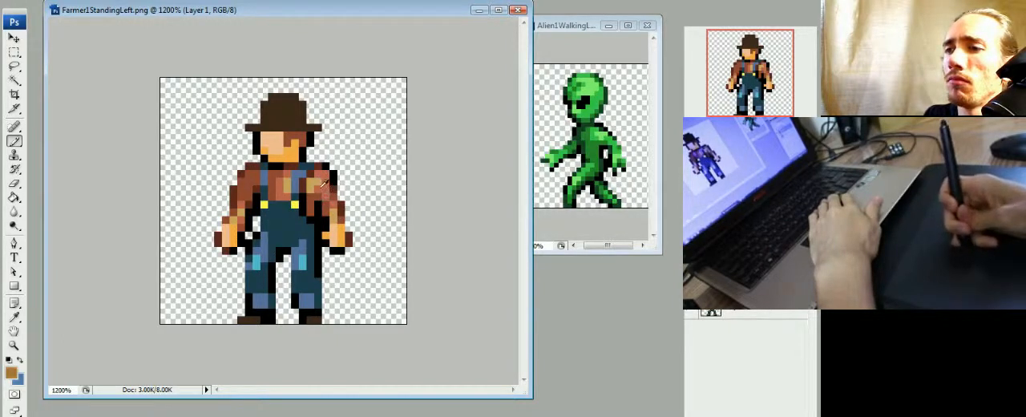
left_click(315, 183, "alt")
left_click(316, 190, "alt")
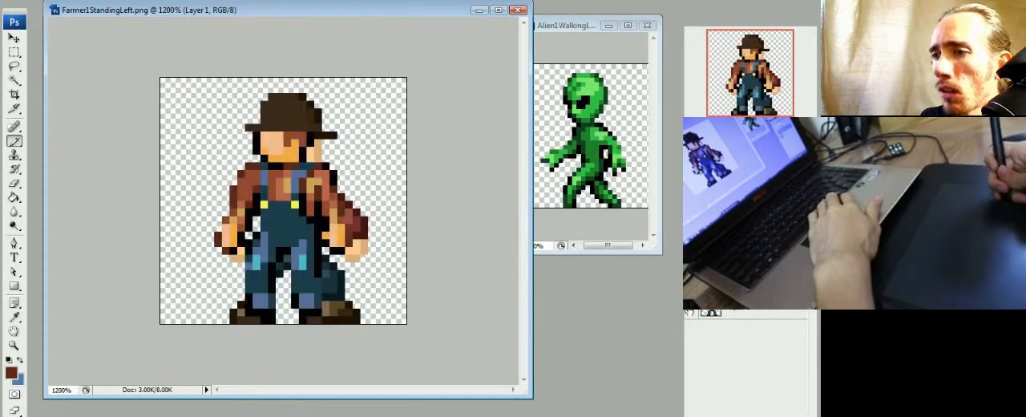
- Widen the same shoulder with a black outer outline and fill the sleeve edge beside it with brown shirt tones
left_click(336, 187, "alt")
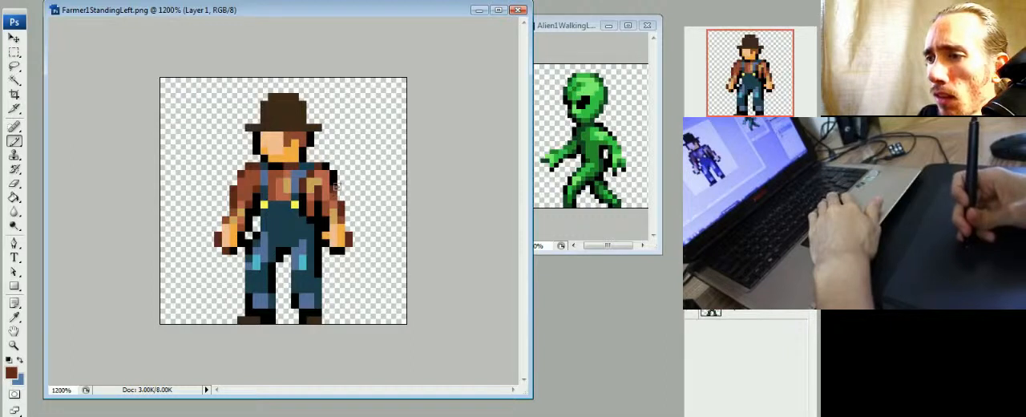
left_click(336, 182, "alt")
left_click_drag(341, 181, 342, 191)
left_click(335, 189, "alt")
left_click(333, 182)
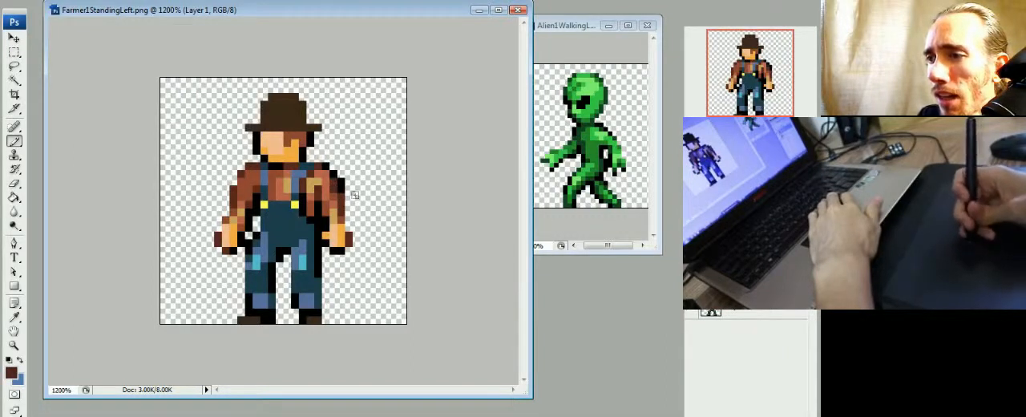
left_click(334, 193, "alt")
left_click(334, 183)
left_click(328, 186, "alt")
left_click(332, 191)
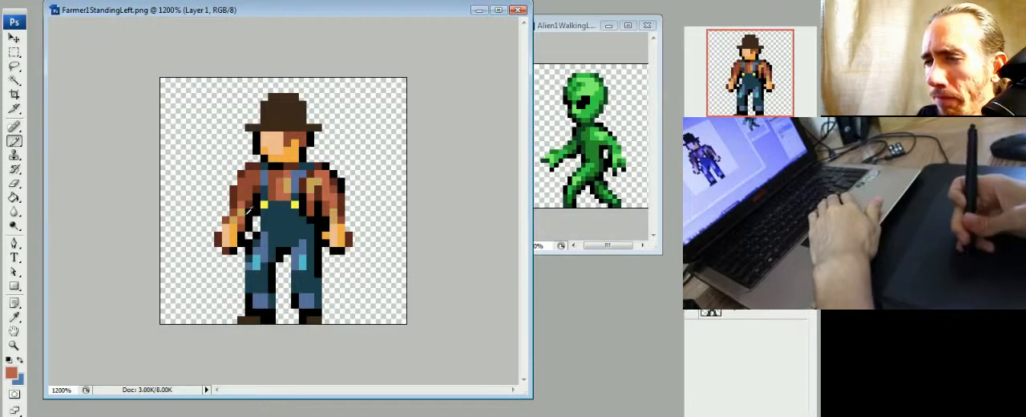
- Shade the opposite sleeve next to the overall strap with reddish-brown and dark brown pixels
left_click(258, 176, "alt")
left_click(256, 183)
left_click(253, 190, "alt")
left_click(257, 190)
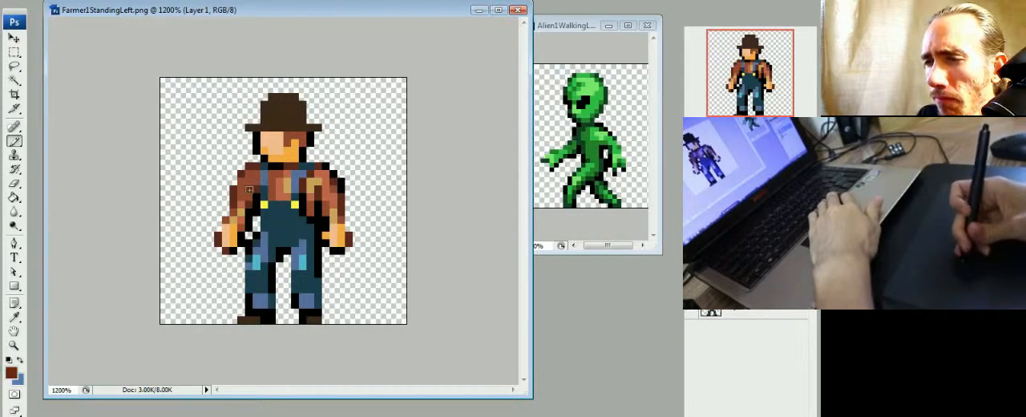
left_click(251, 185, "alt")
left_click(248, 189, "alt")
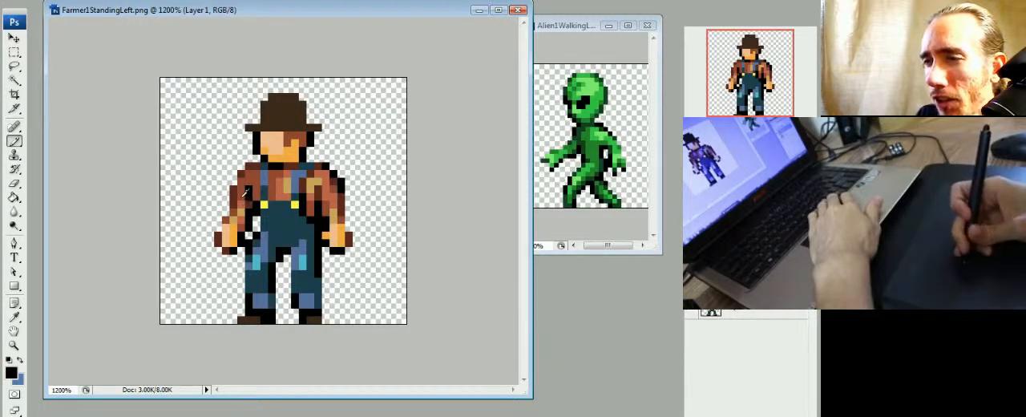
- Darken the fold between that sleeve and the torso with black pixels and touch up the sleeve in reddish brown
left_click(243, 196, "alt")
left_click(248, 205)
left_click(256, 206, "alt")
left_click(244, 204, "alt")
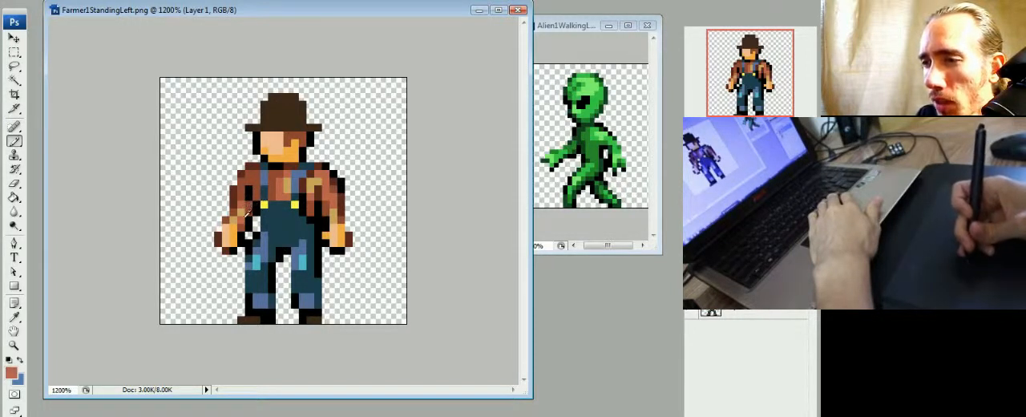
left_click(234, 200, "alt")
left_click(248, 191, "alt")
- Outline the outer edges of both forearms with black pixels above the hands
left_click(227, 205)
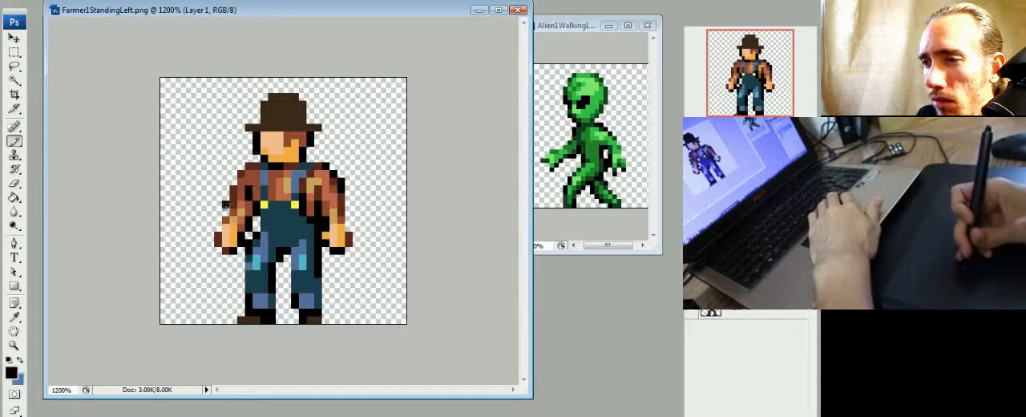
left_click(226, 212)
left_click(349, 220)
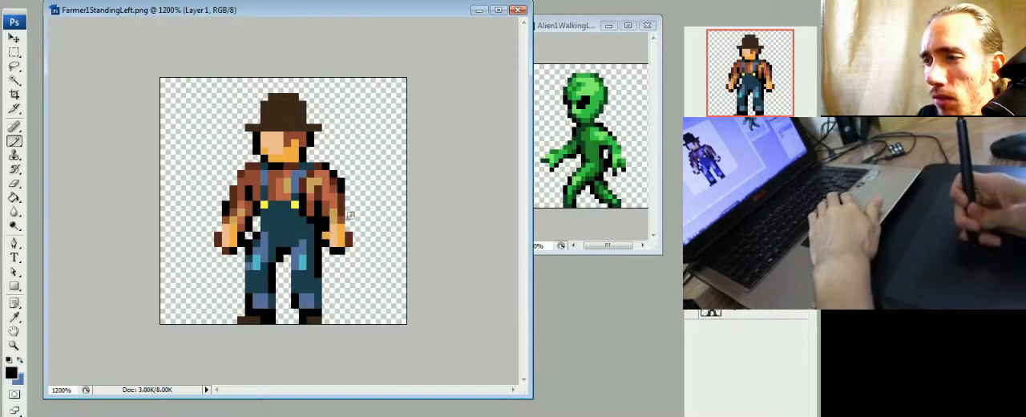
left_click(348, 212)
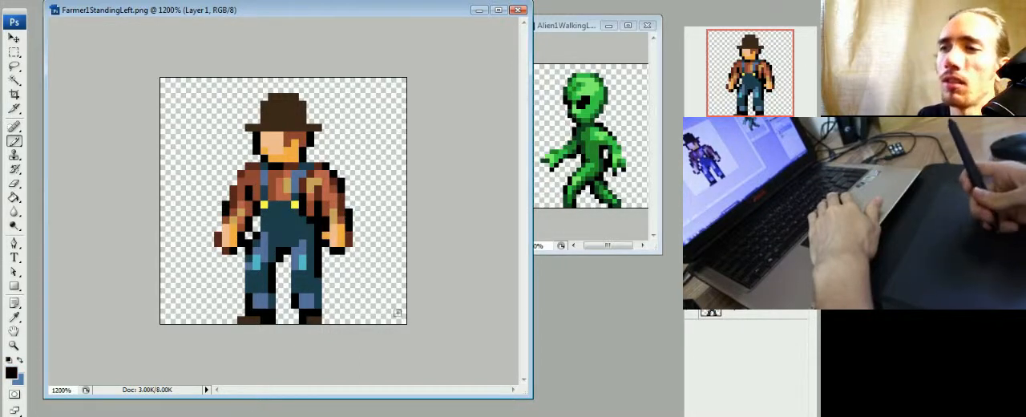
- Examine the whole farmer sprite at small and large magnifications to judge how its shading and outline read
key("ctrl+minus")
key("ctrl+minus")
key("ctrl+minus")
key("ctrl+minus")
key("ctrl+minus")
key("ctrl+minus")
key("ctrl+minus")
key("ctrl+minus")
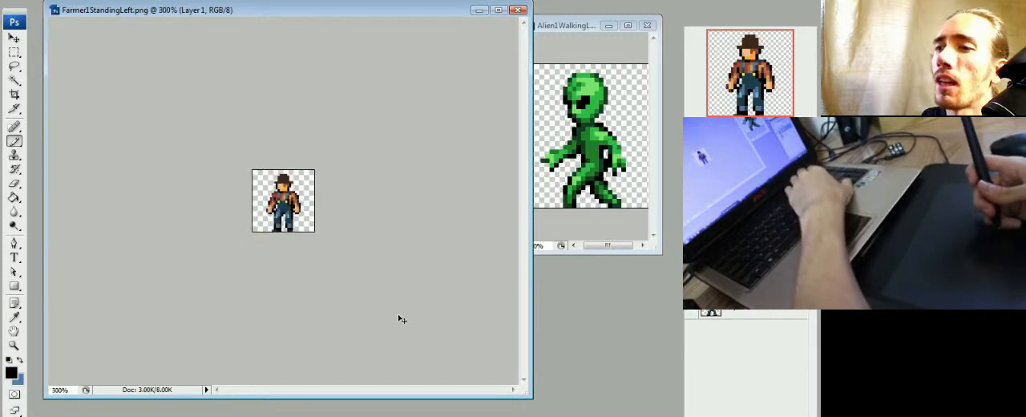
key("ctrl+plus")
key("ctrl+minus")
key("ctrl+plus")
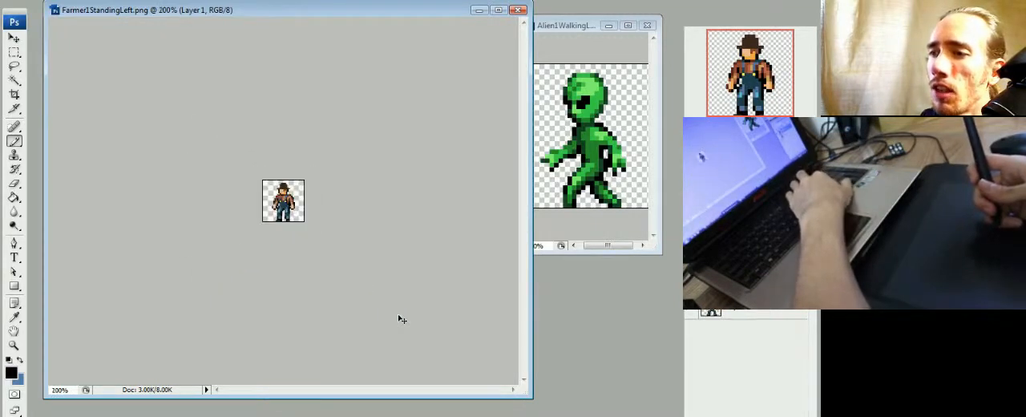
key("ctrl+plus")
key("ctrl+minus")
key("ctrl+minus")
key("ctrl+plus")
key("ctrl+plus")
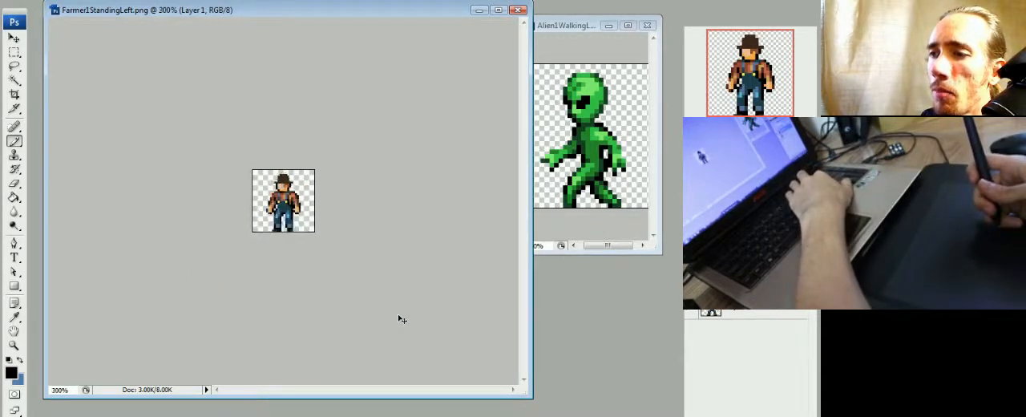
key("ctrl+plus")
key("ctrl+plus")
key("ctrl+plus")
key("ctrl+minus")
key("ctrl+minus")
key("ctrl+minus")
key("ctrl+minus")
key("ctrl+minus")
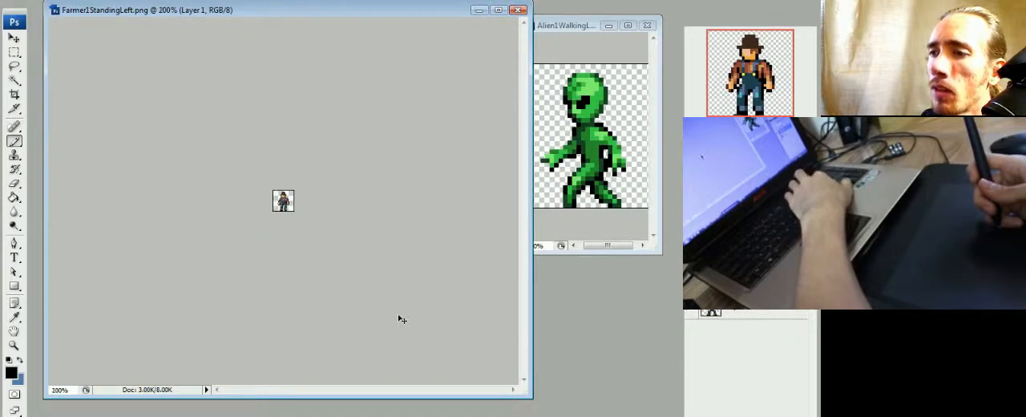
key("ctrl+plus")
key("ctrl+plus")
key("ctrl+plus")
key("ctrl+plus")
key("ctrl+plus")
key("ctrl+plus")
key("ctrl+plus")
key("ctrl+plus")
key("ctrl+minus")
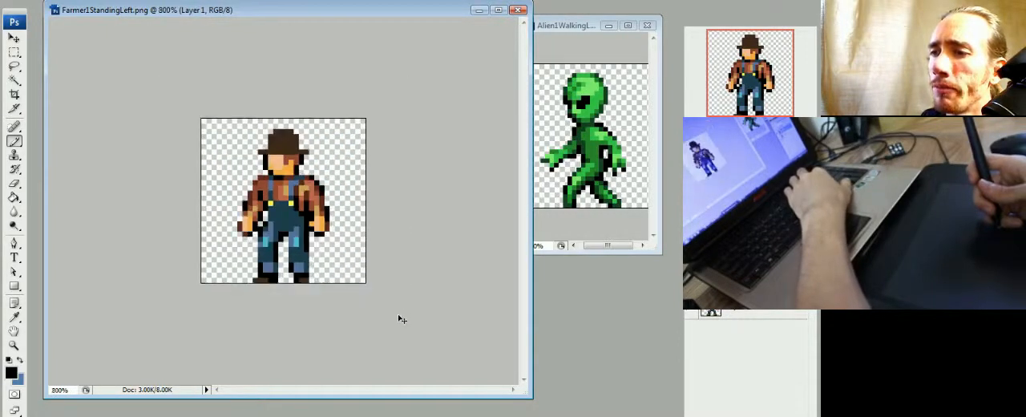
key("ctrl+plus")
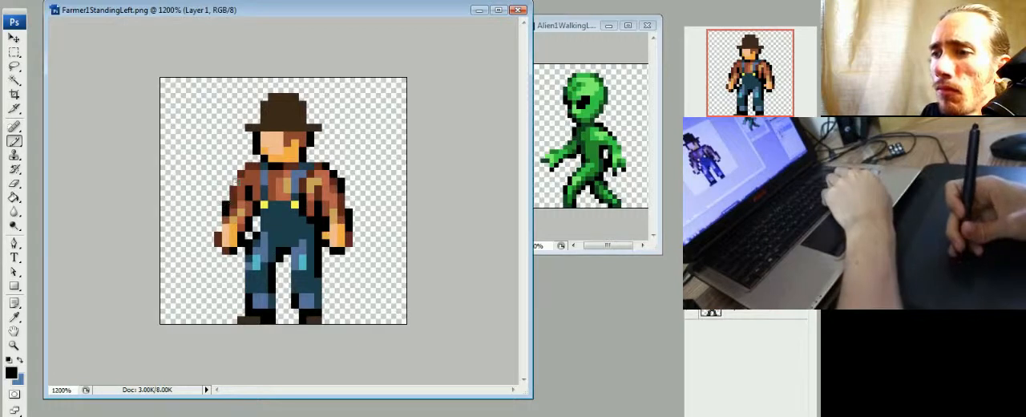
key("ctrl+minus")
key("ctrl+minus")
key("ctrl+minus")
key("ctrl+minus")
key("ctrl+minus")
key("ctrl+minus")
key("ctrl+minus")
key("ctrl+minus")
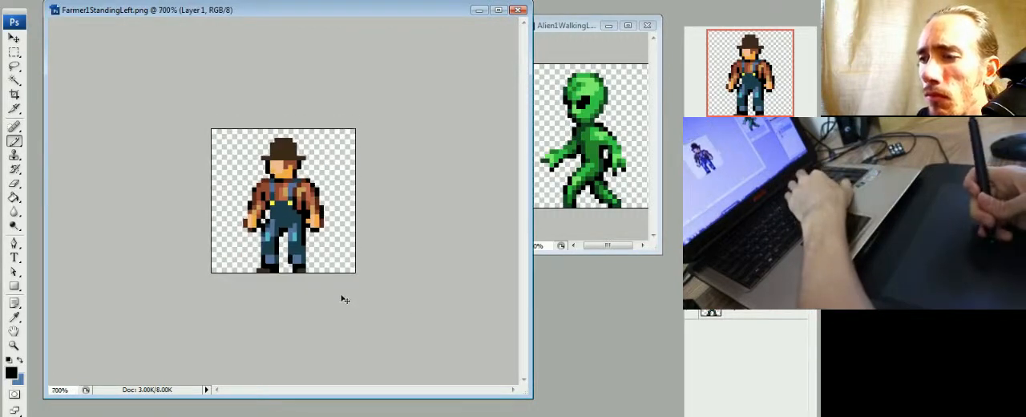
key("ctrl+plus")
key("ctrl+plus")
key("ctrl+plus")
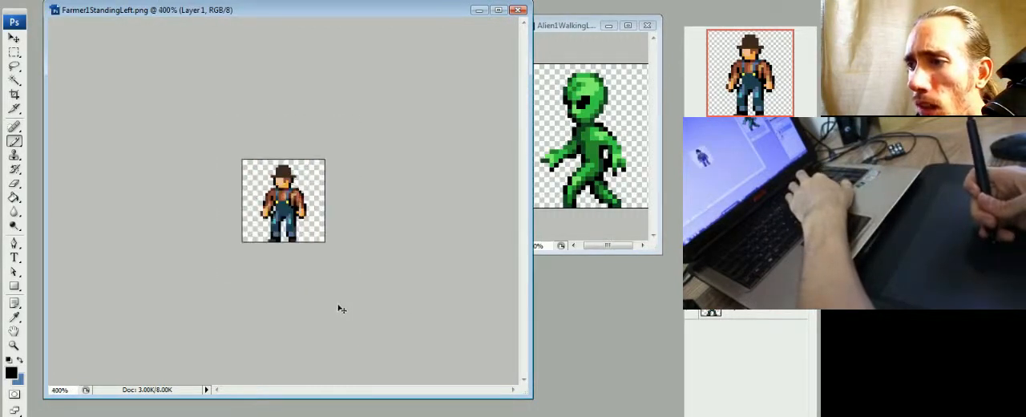
key("ctrl+minus")
key("ctrl+minus")
key("ctrl+minus")
key("ctrl+plus")
key("ctrl+plus")
key("ctrl+plus")
key("ctrl+plus")
key("ctrl+plus")
key("ctrl+plus")
key("ctrl+plus")
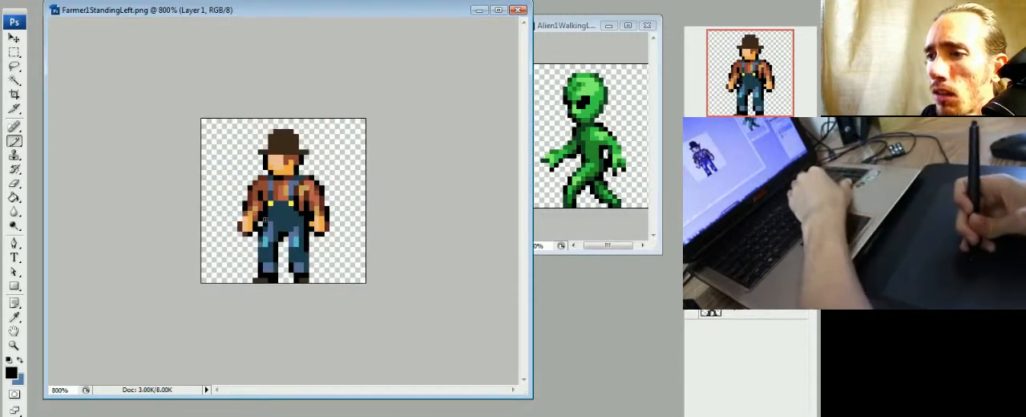
key("ctrl+minus")
key("ctrl+minus")
key("ctrl+alt+0")
key("ctrl+plus")
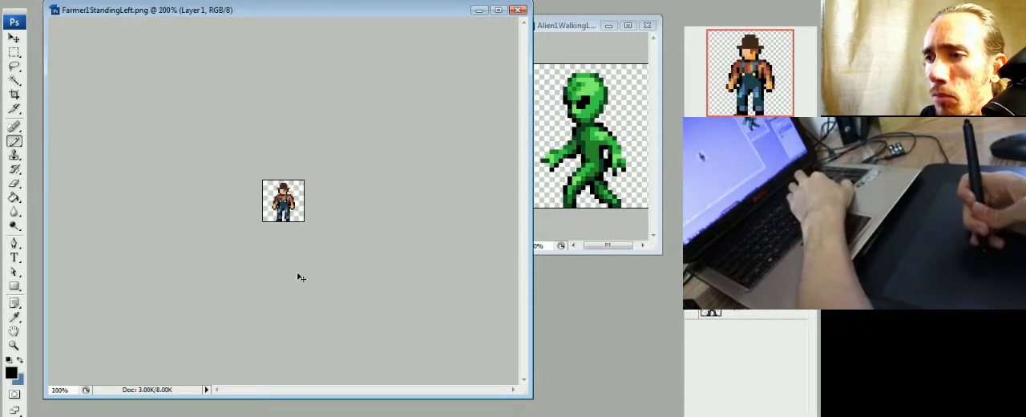
key("ctrl+minus")
key("ctrl+plus")
key("ctrl+plus")
key("ctrl+plus")
key("ctrl+plus")
key("ctrl+plus")
key("ctrl+plus")
key("ctrl+plus")
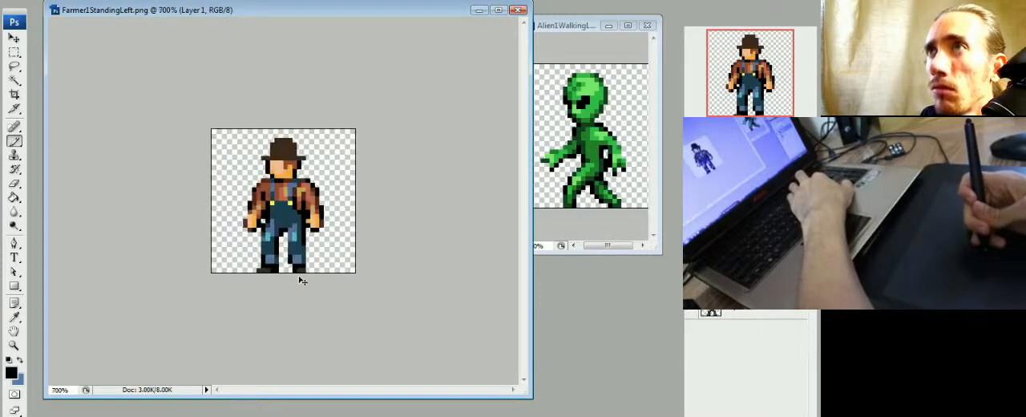
key("ctrl+plus")
key("ctrl+minus")
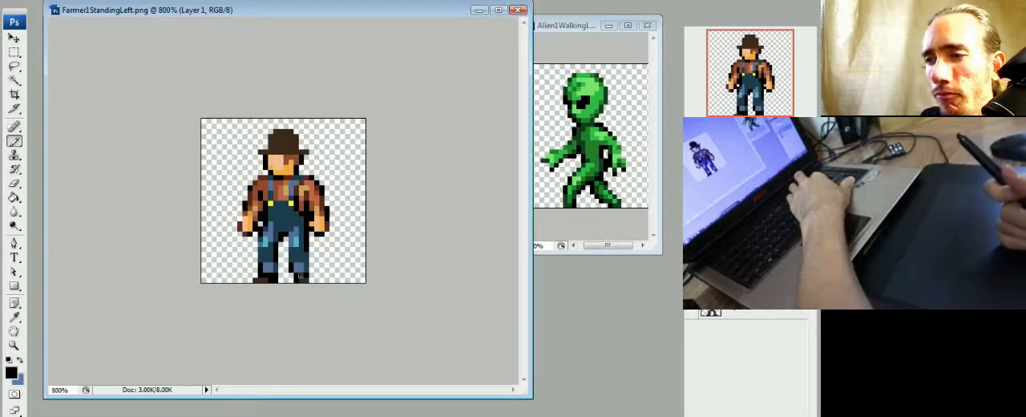
key("ctrl+plus")
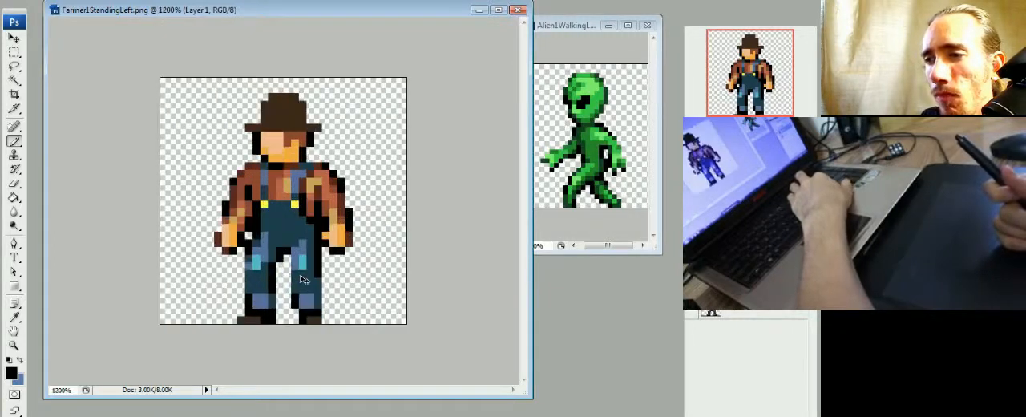
key("ctrl+minus")
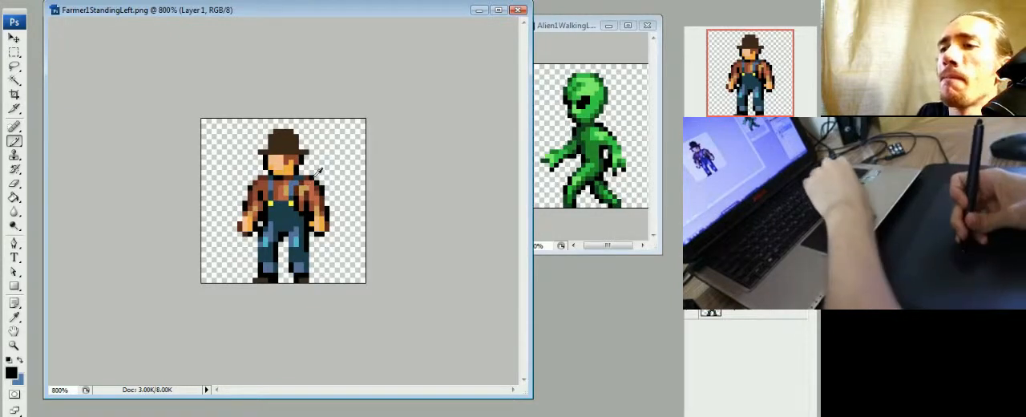
key("ctrl+plus")
key("ctrl+minus")
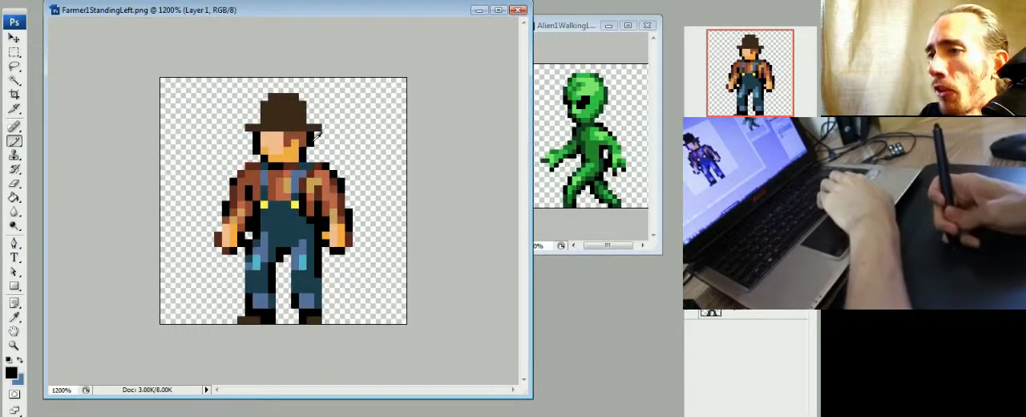
- Outline the hat's crown with black pixels on both sides and paint a black band above the brim
left_click(302, 103)
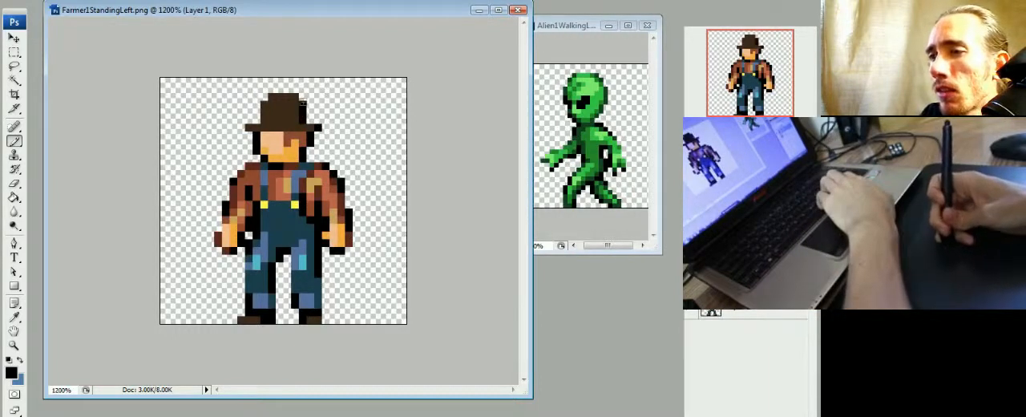
left_click_drag(271, 96, 266, 116)
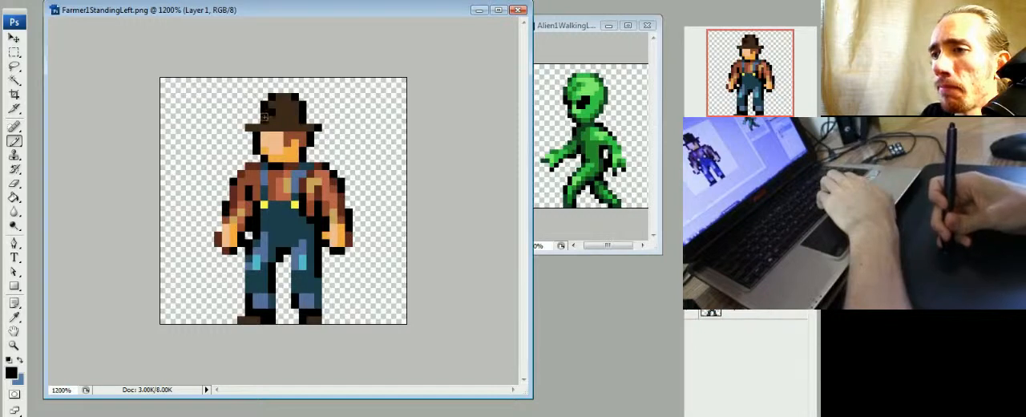
left_click(278, 114, "alt")
left_click(272, 113)
left_click(266, 117, "alt")
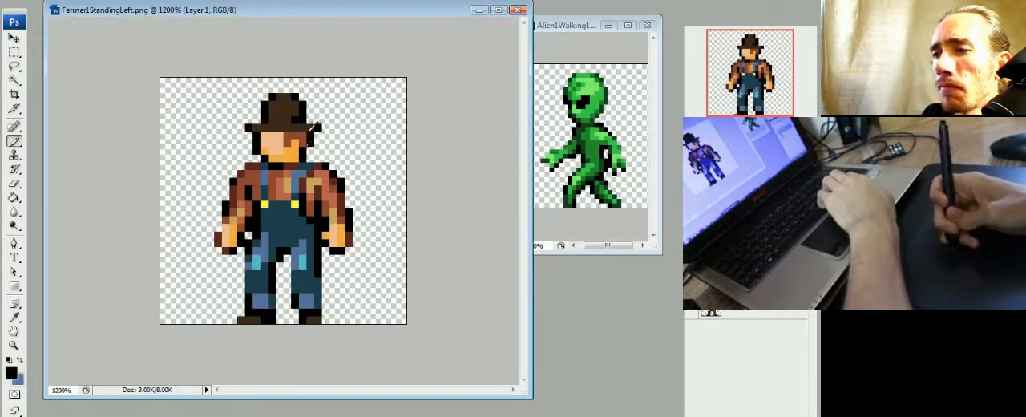
- Try brown and tan highlights on the front of the hat's crown using colors sampled from the shirt and boots
left_click(294, 119, "alt")
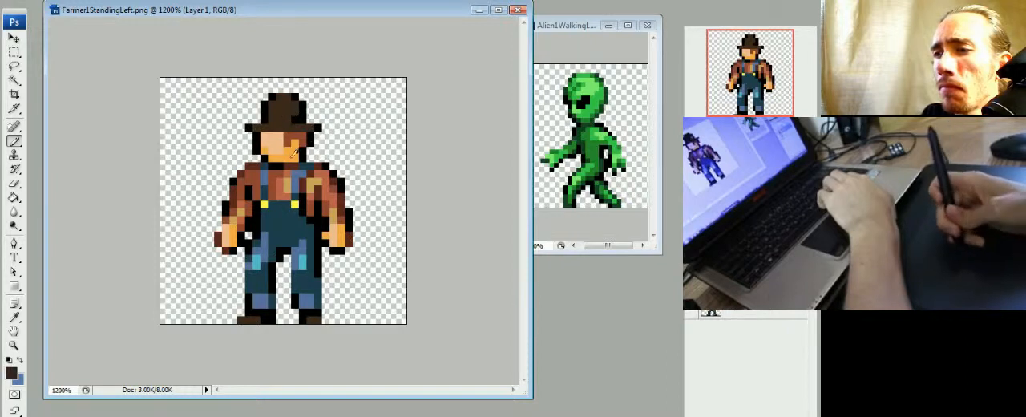
left_click(282, 174, "alt")
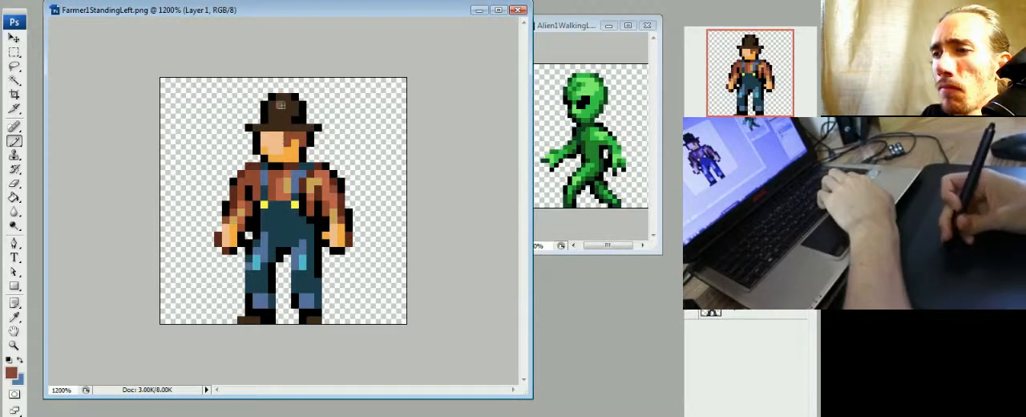
left_click(260, 317, "alt")
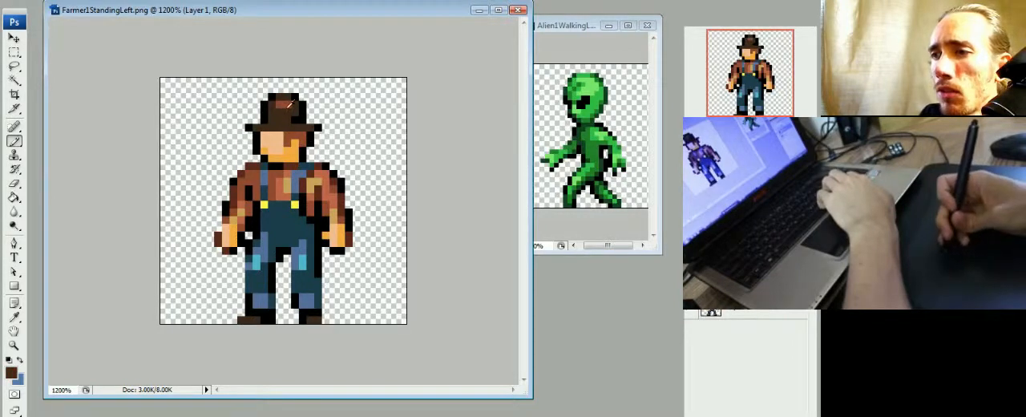
left_click(284, 106, "alt")
left_click(244, 210, "alt")
left_click(279, 105)
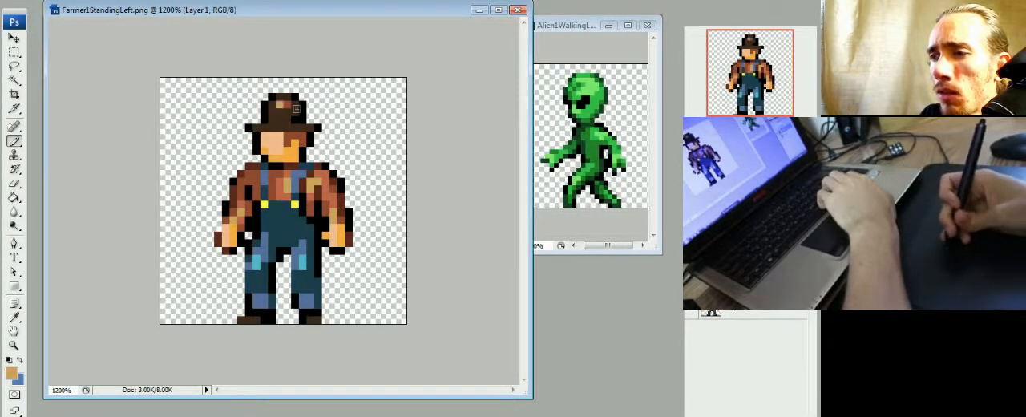
left_click(288, 105, "alt")
left_click(279, 112)
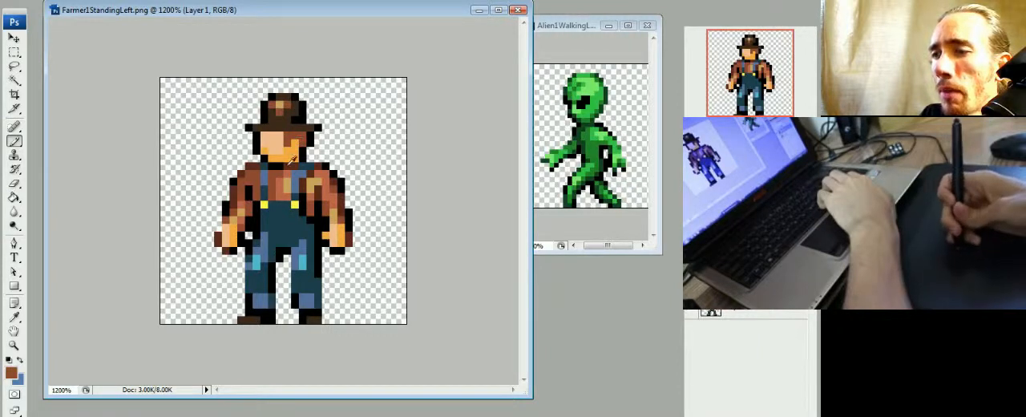
- Repaint the hat crown's highlight in reddish brown and lighter orange-brown, using colors sampled from the shirt
left_click(294, 178, "alt")
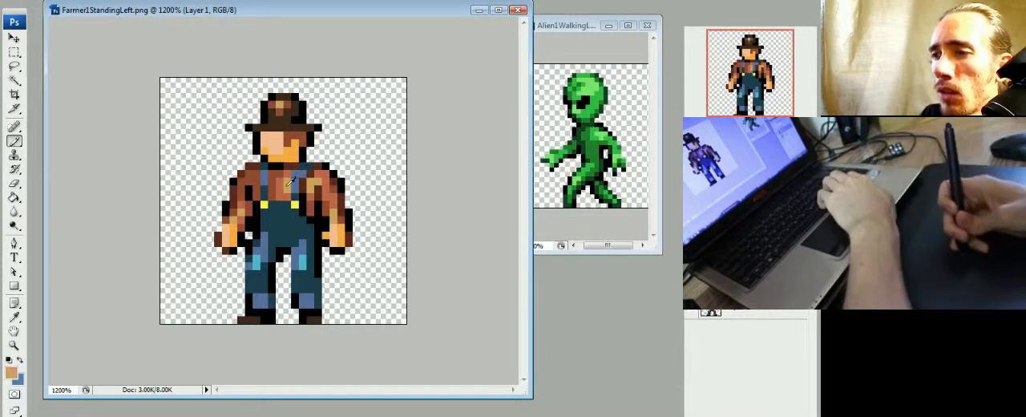
left_click(327, 196, "alt")
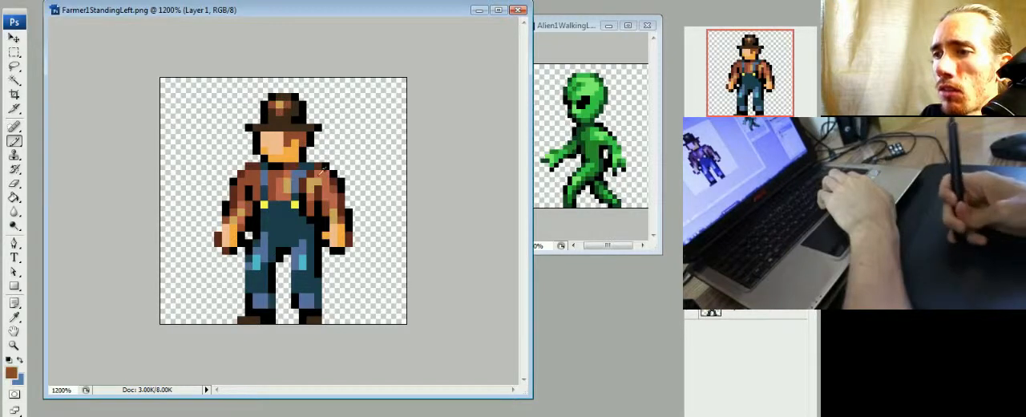
left_click(328, 179, "alt")
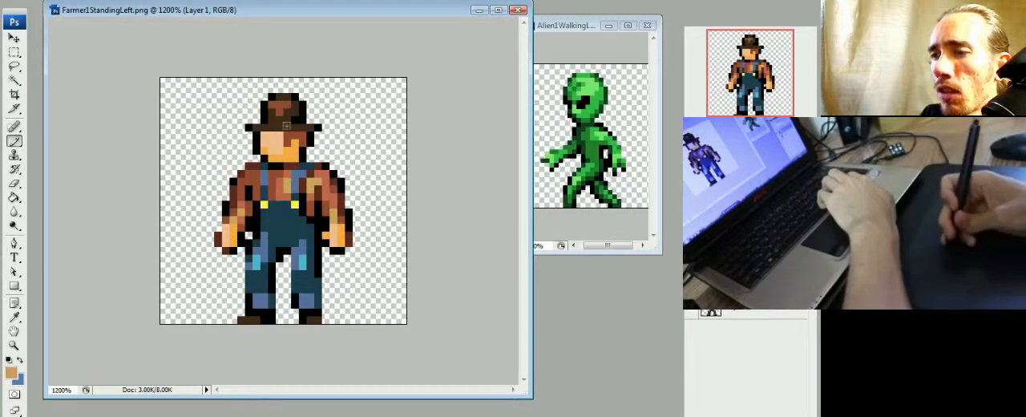
left_click(333, 186, "alt")
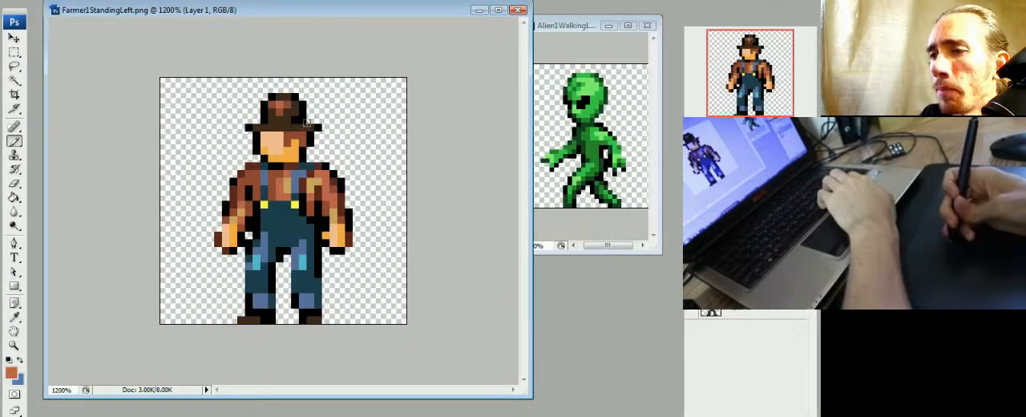
- Examine the farmer sprite at several magnifications down to actual size to judge how the hat's shading reads
key("ctrl+minus")
key("ctrl+minus")
key("ctrl+minus")
key("ctrl+minus")
key("ctrl+minus")
key("ctrl+minus")
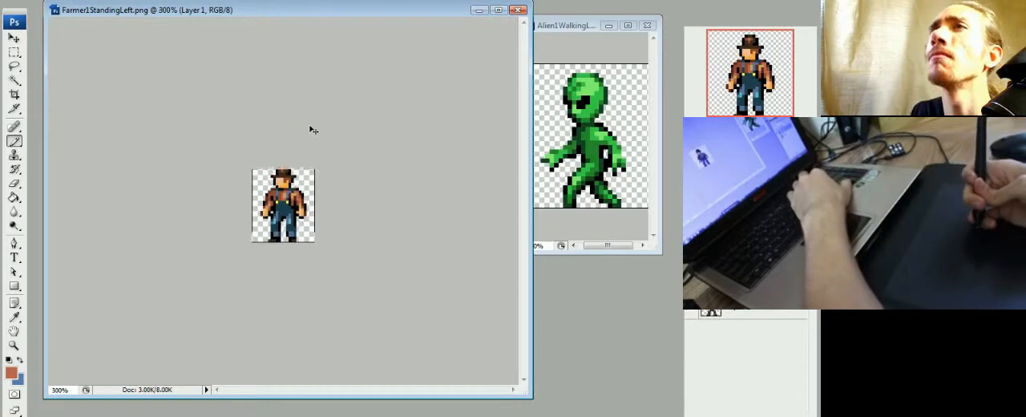
key("ctrl+minus")
key("ctrl+minus")
key("ctrl+plus")
key("ctrl+plus")
key("ctrl+plus")
key("ctrl+plus")
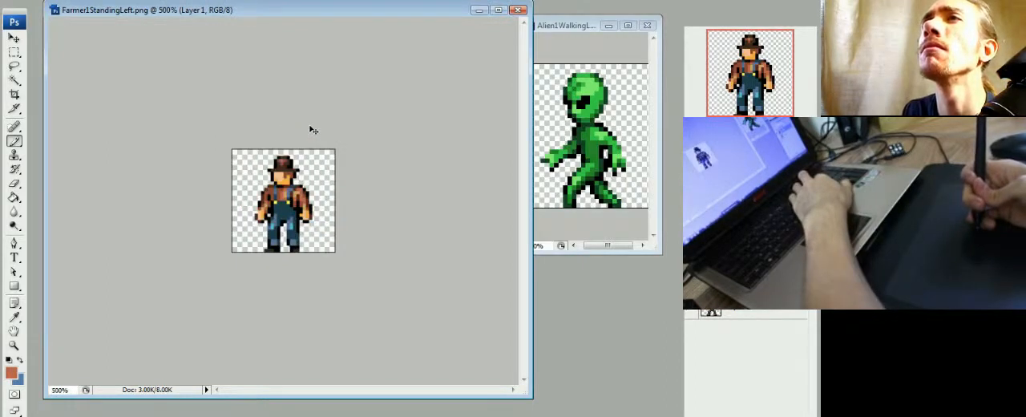
key("ctrl+minus")
key("ctrl+minus")
key("ctrl+minus")
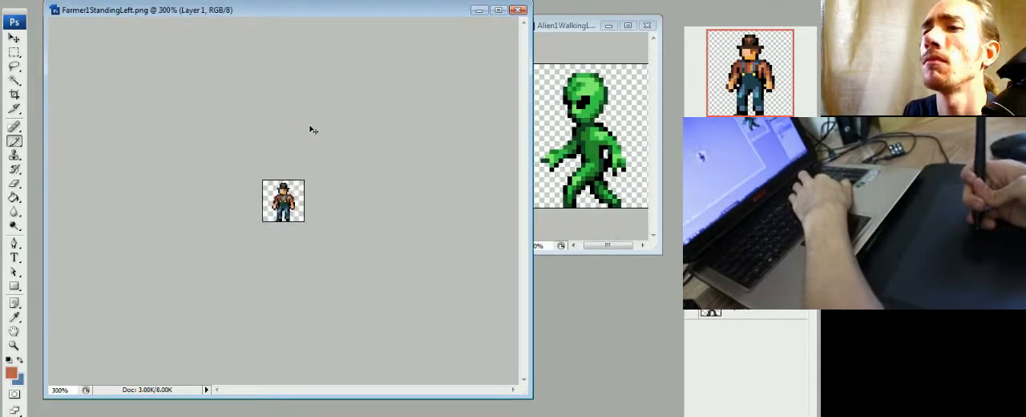
key("ctrl+plus")
key("ctrl+minus")
key("ctrl+minus")
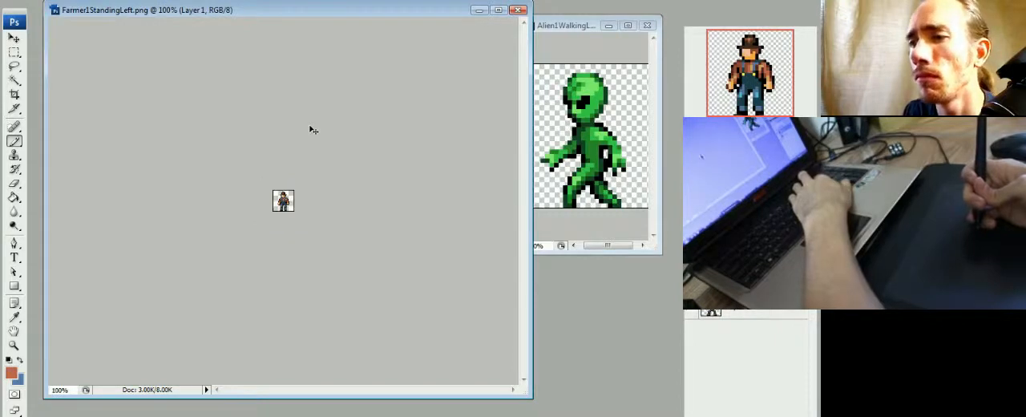
key("ctrl+plus")
key("ctrl+plus")
key("ctrl+minus")
key("ctrl+minus")
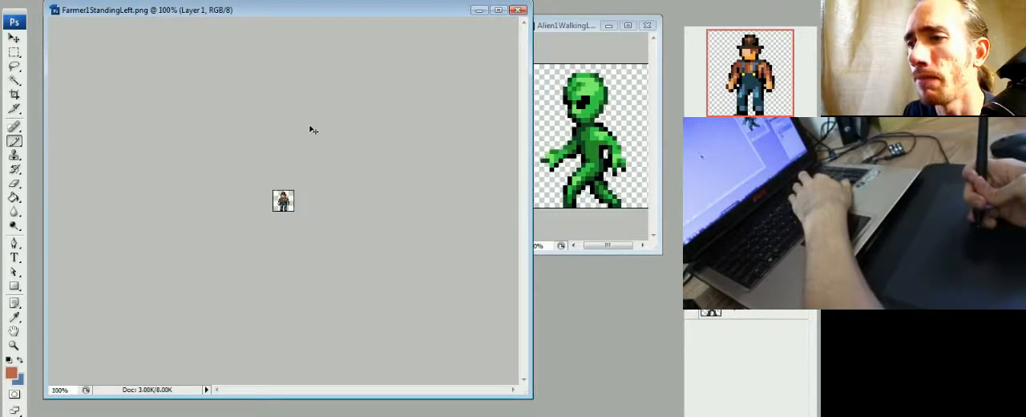
key("ctrl+plus")
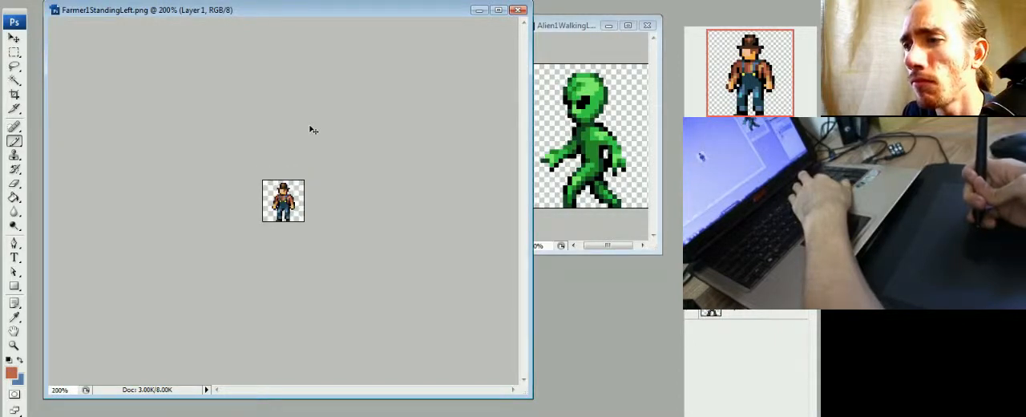
key("ctrl+minus")
key("ctrl+plus")
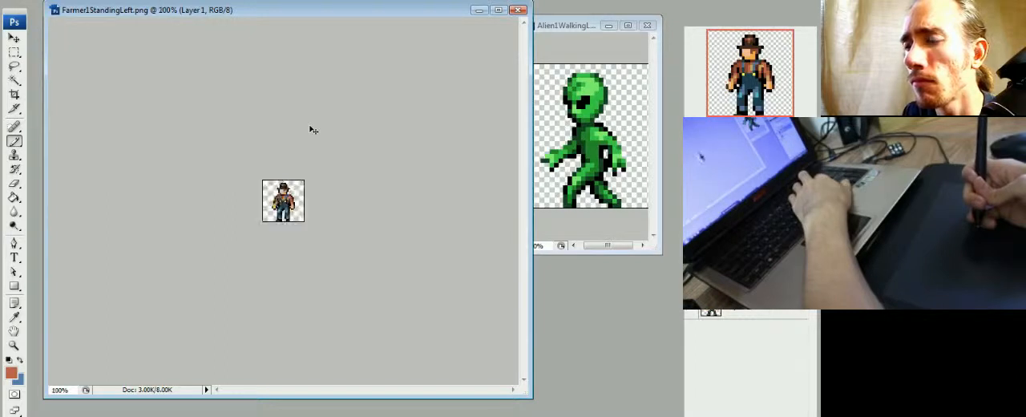
- Widen the hat's brim on both sides with dark brown pixels
key("ctrl+plus")
key("ctrl+plus")
key("ctrl+plus")
key("ctrl+plus")
key("ctrl+plus")
key("ctrl+plus")
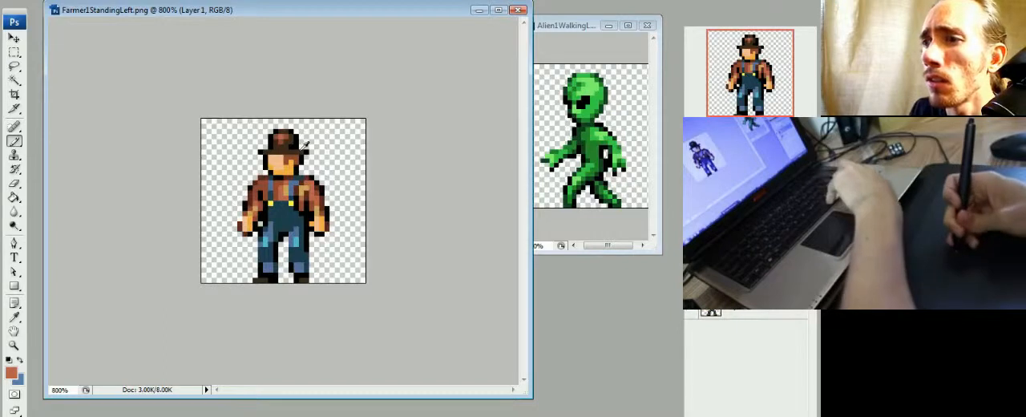
left_click(307, 152, "alt")
left_click(311, 152)
left_click(302, 151, "alt")
left_click(306, 152)
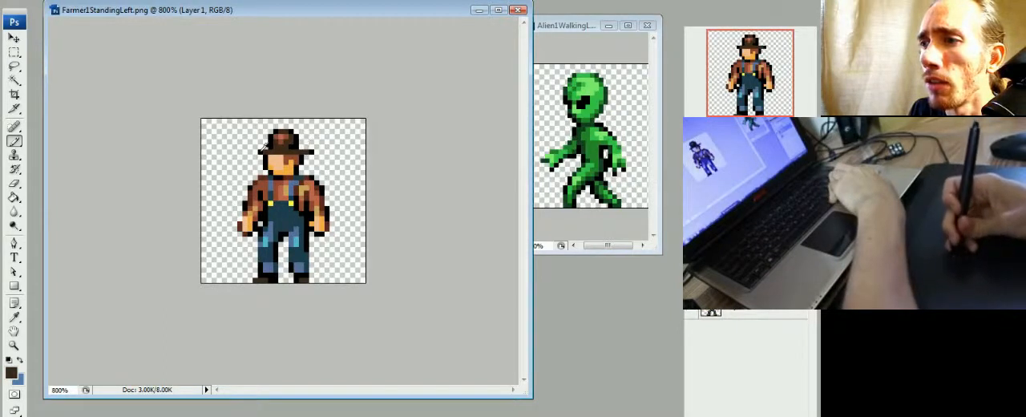
left_click(262, 152, "alt")
left_click(256, 152)
left_click(265, 150, "alt")
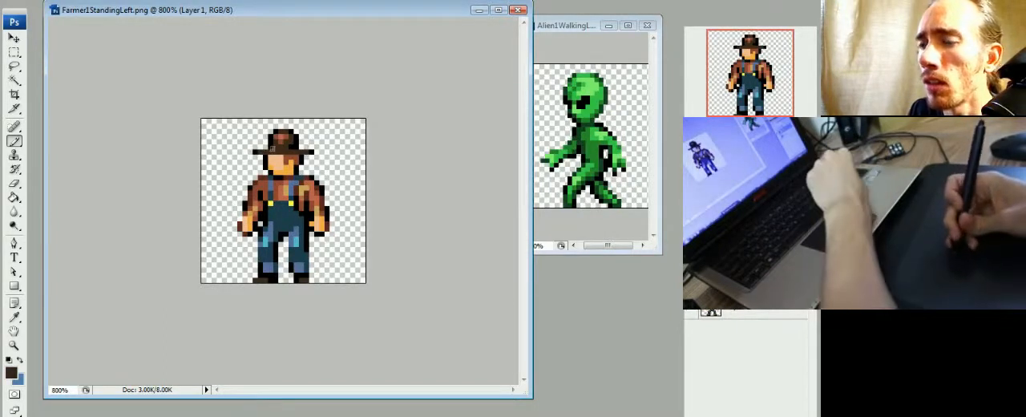
- Examine the farmer at small and large magnifications to judge the silhouette of the widened brim
key("ctrl+minus")
key("ctrl+minus")
key("ctrl+minus")
key("ctrl+minus")
key("ctrl+minus")
key("ctrl+minus")
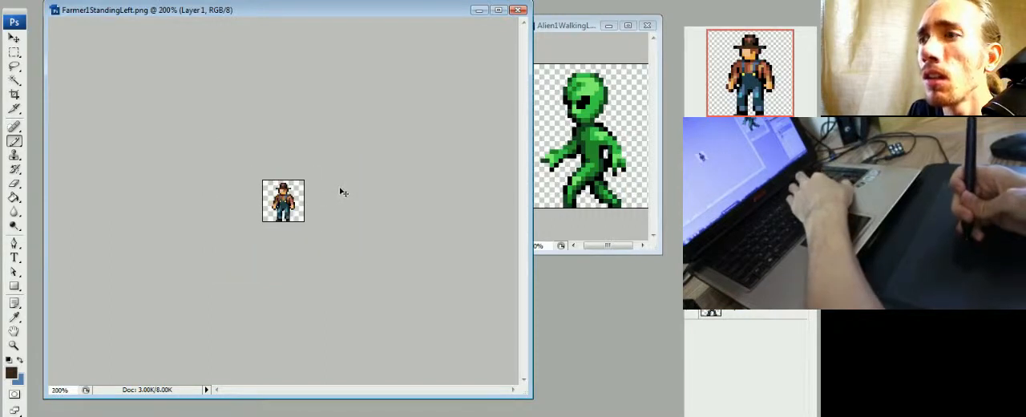
key("ctrl+plus")
key("ctrl+plus")
key("ctrl+plus")
key("ctrl+plus")
key("ctrl+plus")
key("ctrl+plus")
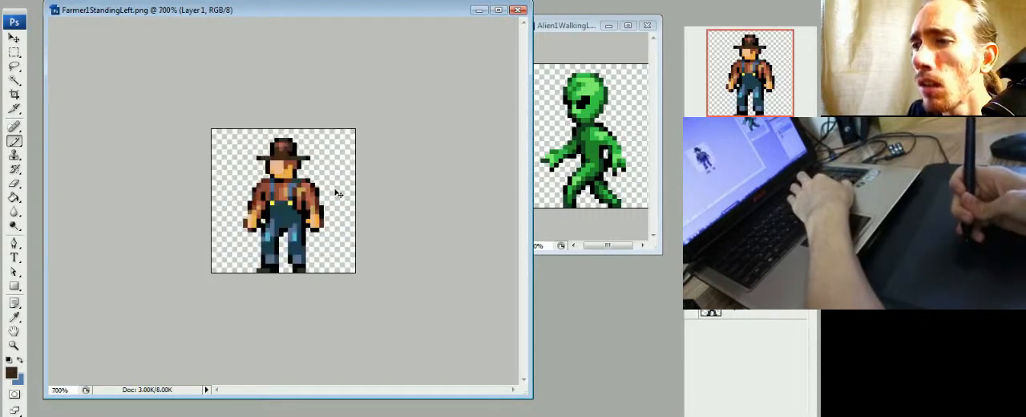
key("ctrl+plus")
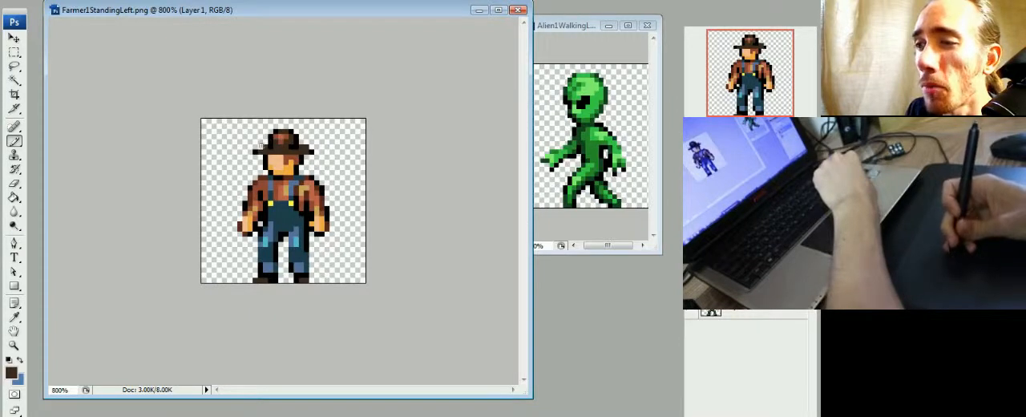
key("ctrl+minus")
key("ctrl+minus")
key("ctrl+minus")
key("ctrl+minus")
key("ctrl+minus")
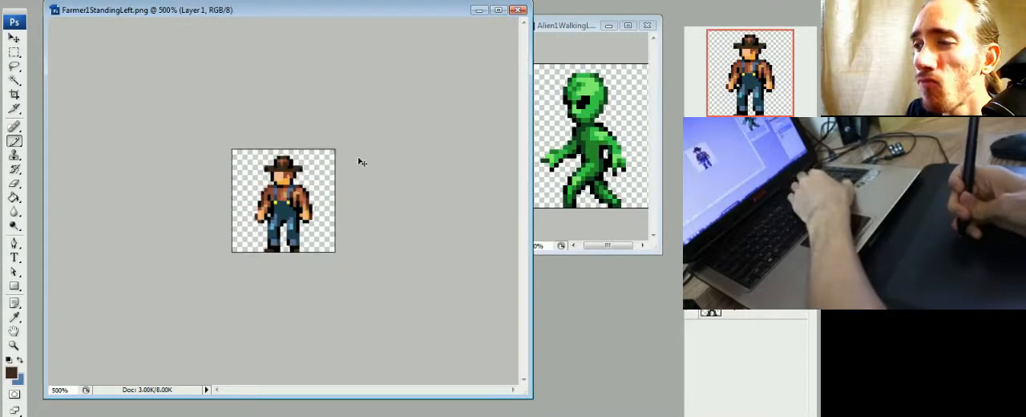
key("ctrl+minus")
key("ctrl+minus")
key("ctrl+plus")
- Shade the hat brim's underside with black pixels on both sides of the head
key("ctrl+plus")
key("ctrl+plus")
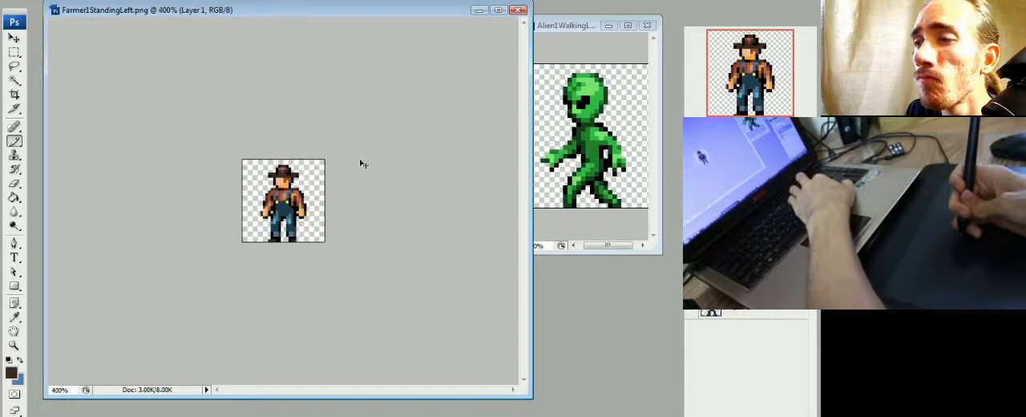
key("ctrl+plus")
key("ctrl+plus")
key("ctrl+plus")
key("ctrl+plus")
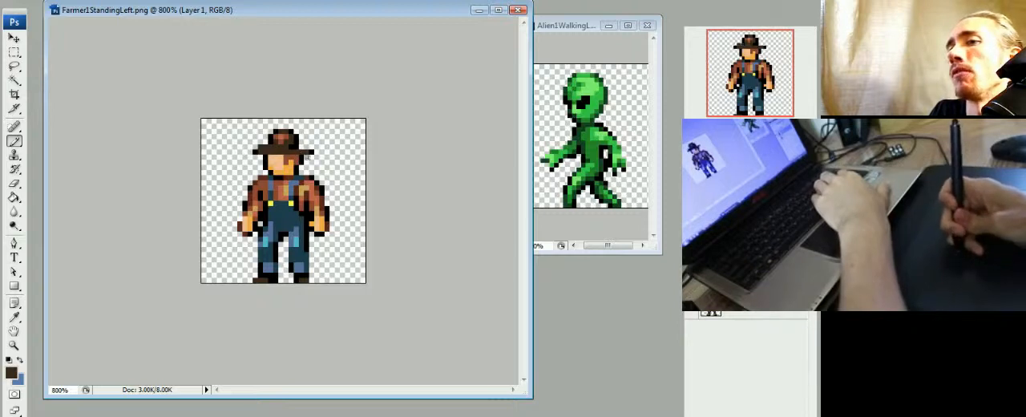
left_click(311, 153, "alt")
left_click_drag(307, 157, 312, 157)
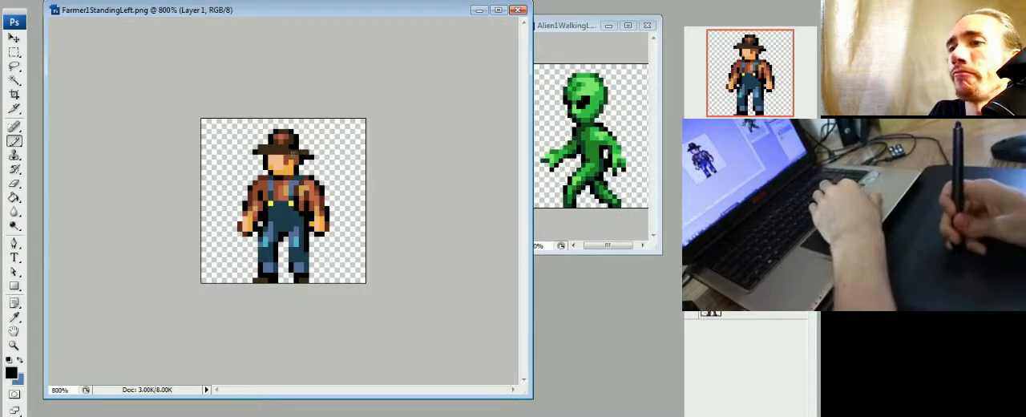
left_click_drag(261, 152, 274, 153)
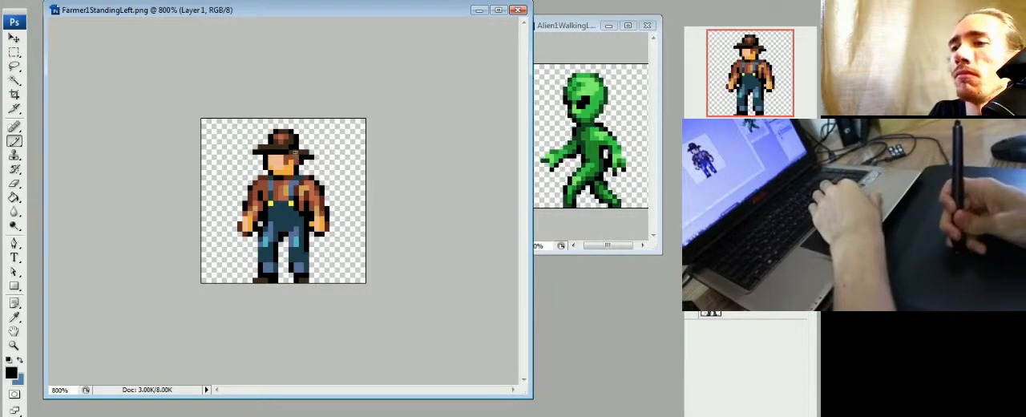
- Lighten the hat's brim and crown with reddish brown and add orange highlights sampled from the face
left_click(283, 145, "alt")
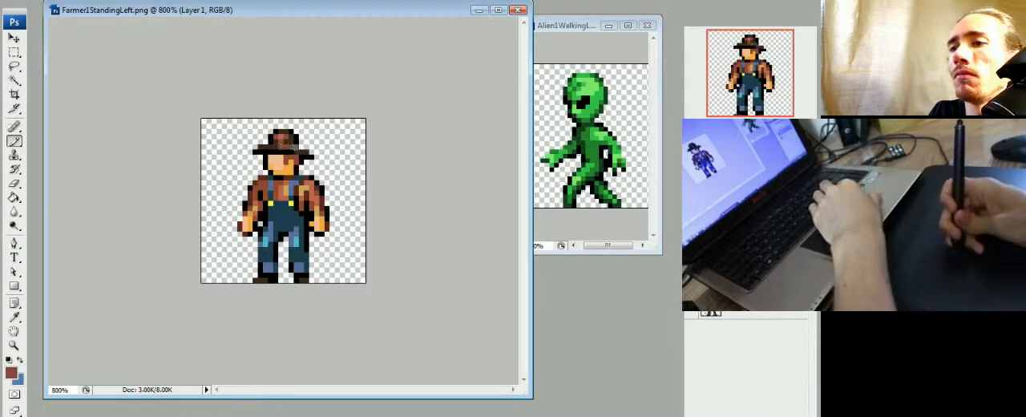
left_click(311, 155, "alt")
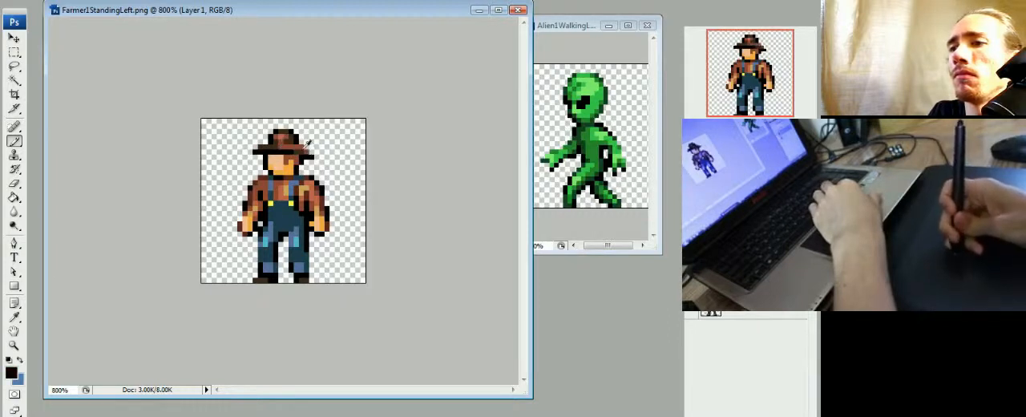
left_click(296, 148, "alt")
left_click(283, 134, "alt")
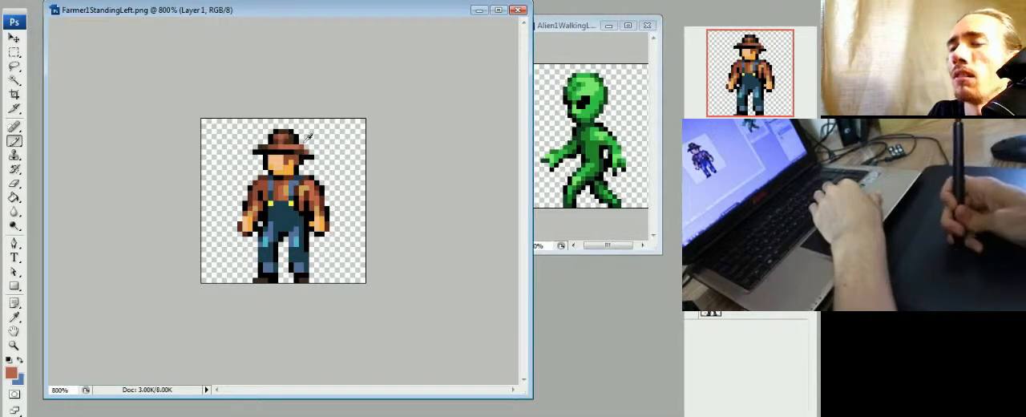
left_click(290, 165, "alt")
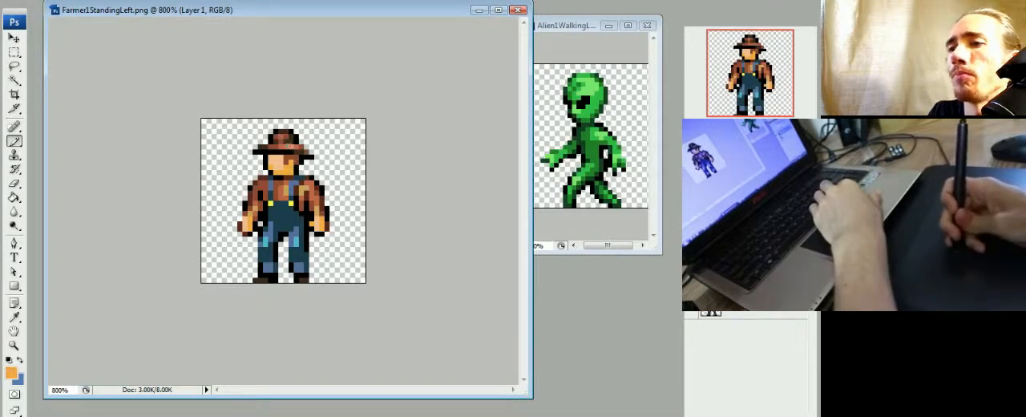
left_click(298, 127, "alt")
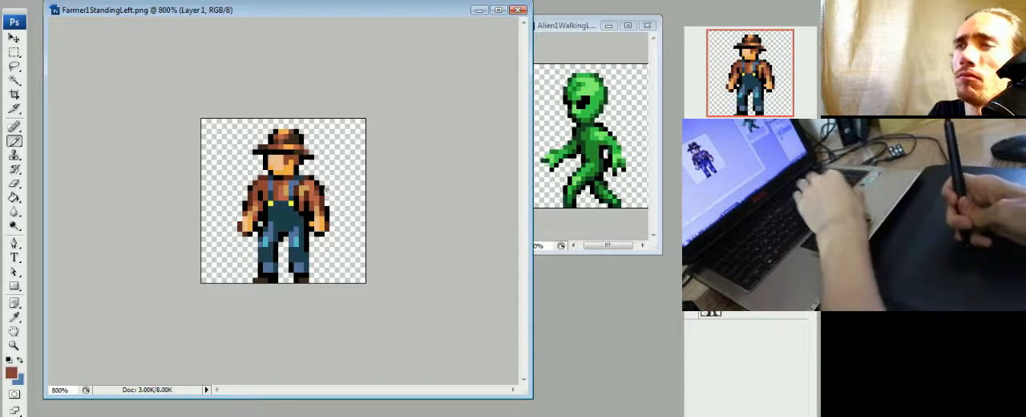
- Check the recolored hat at a small size and touch up the outer edge of its crown with black
key("ctrl+minus")
key("ctrl+minus")
key("ctrl+minus")
key("ctrl+minus")
key("ctrl+minus")
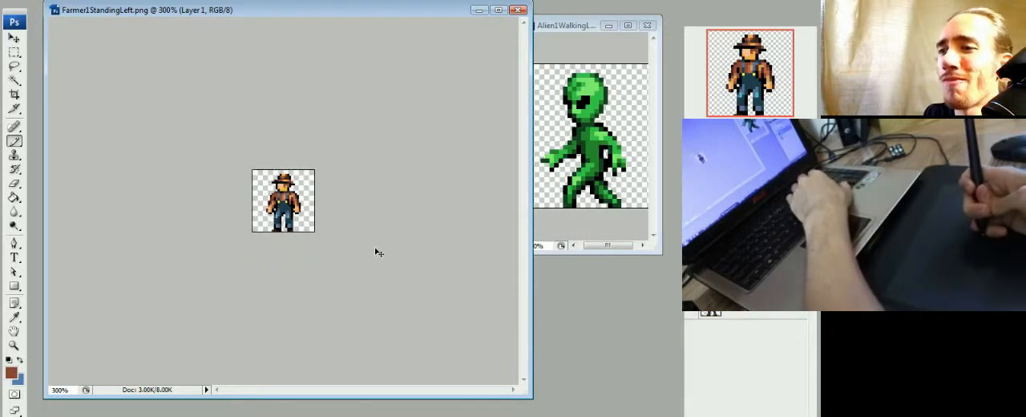
key("ctrl+plus")
key("ctrl+plus")
key("ctrl+plus")
key("ctrl+plus")
key("ctrl+plus")
key("ctrl+plus")
key("ctrl+plus")
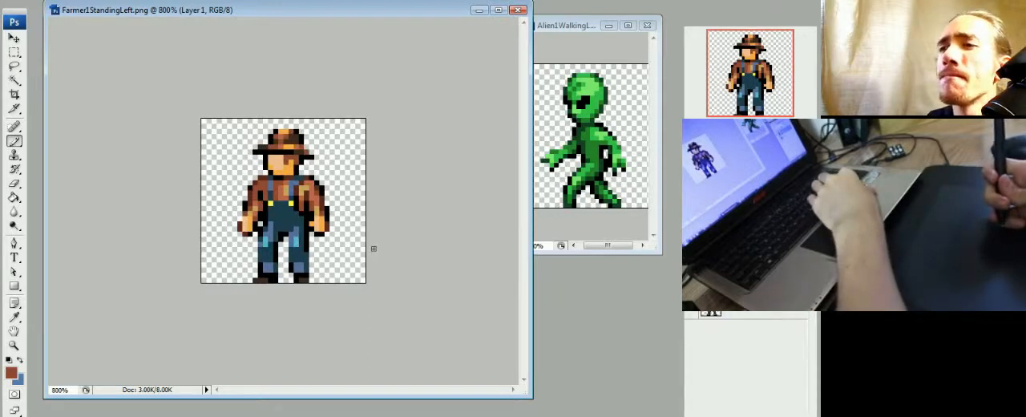
left_click(305, 137, "alt")
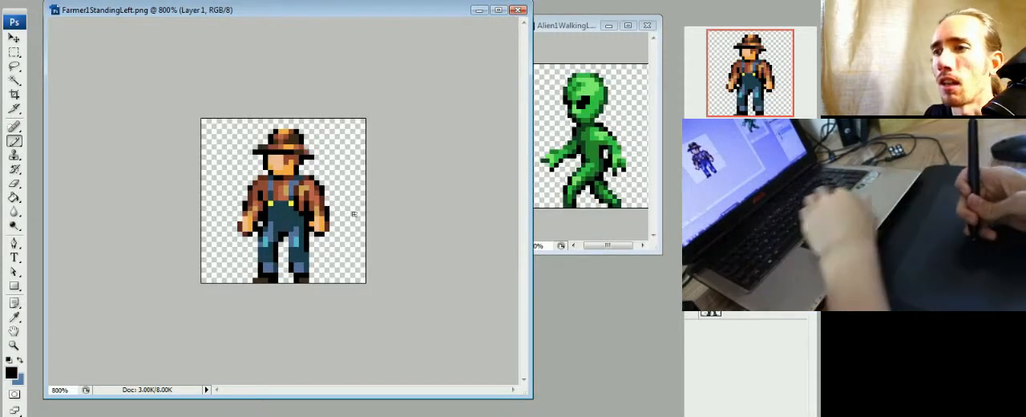
- Touch up the right side of the hat's crown and brim with reddish brown and dark brown sampled from the sprite
left_click(277, 140, "alt")
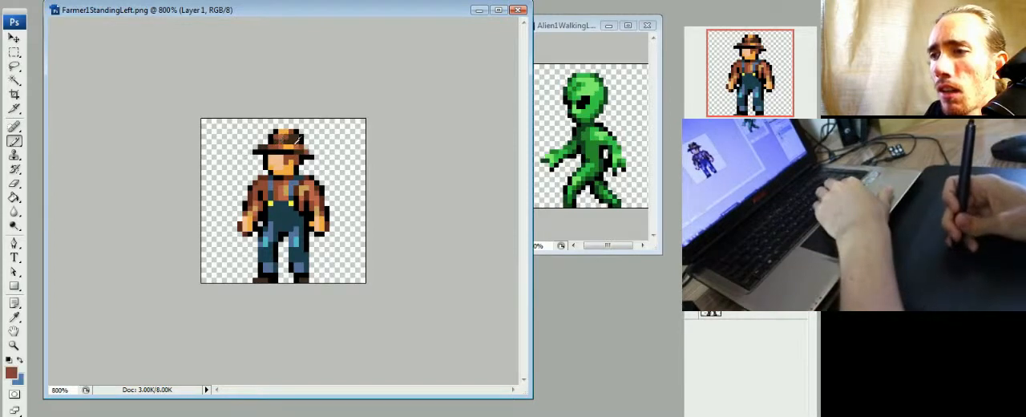
left_click(298, 140, "alt")
left_click(306, 148)
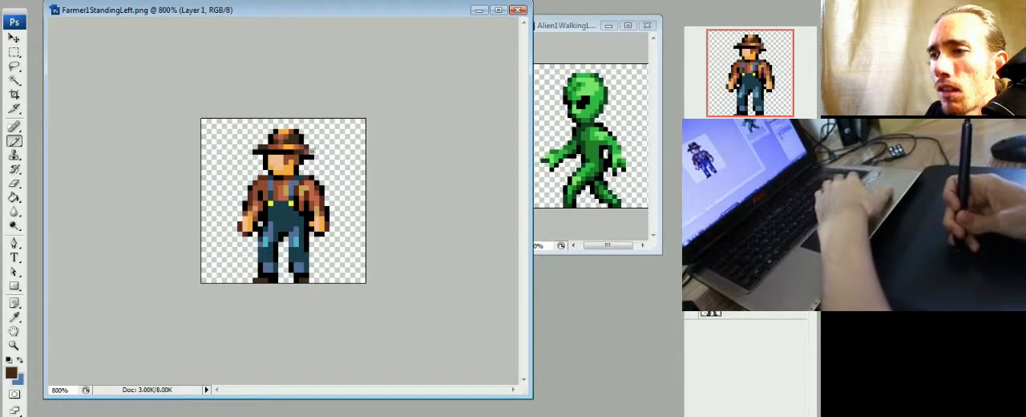
left_click(311, 152)
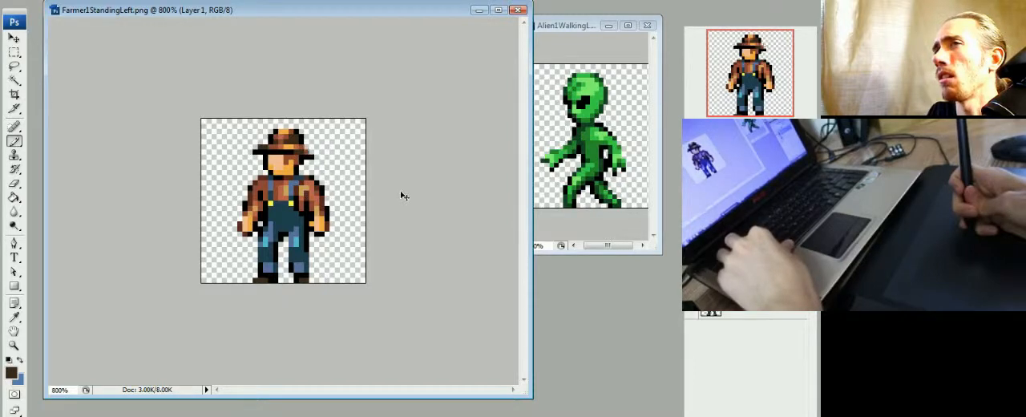
key("ctrl+z")
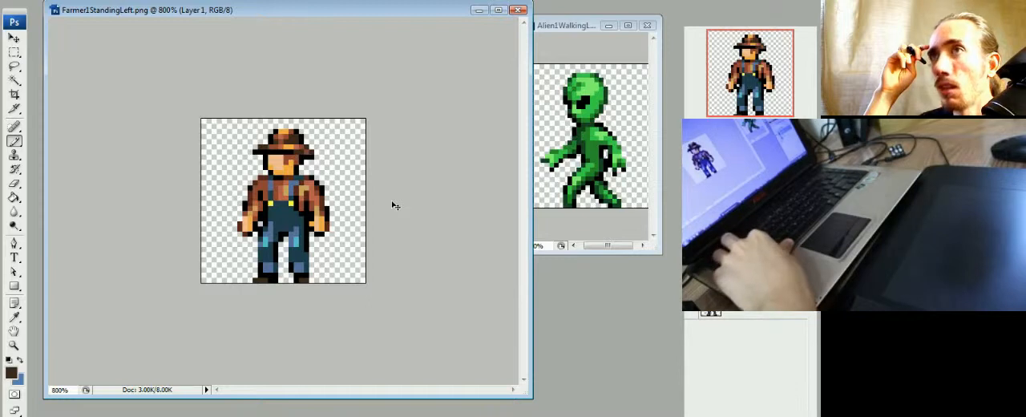
- Save the farmer sprite as Farmer1StandingLeft in Photoshop PSD format in the Enemies folder, with maximized compatibility
key("ctrl+shift+s")
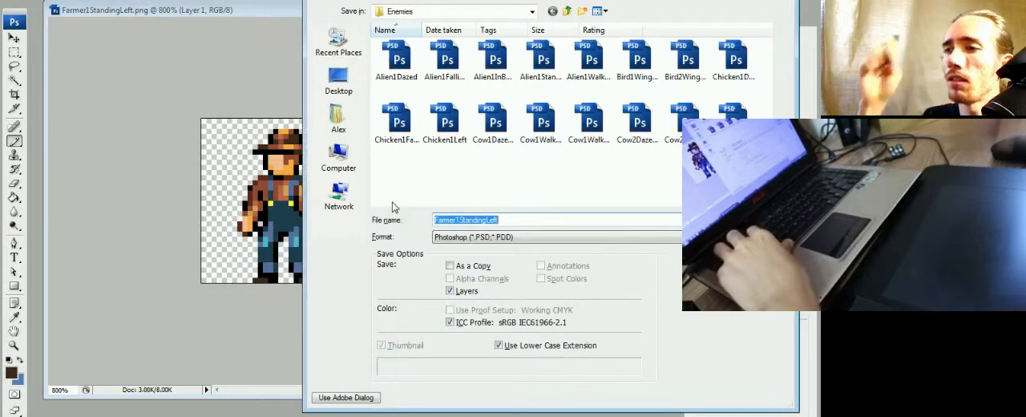
key("Escape")
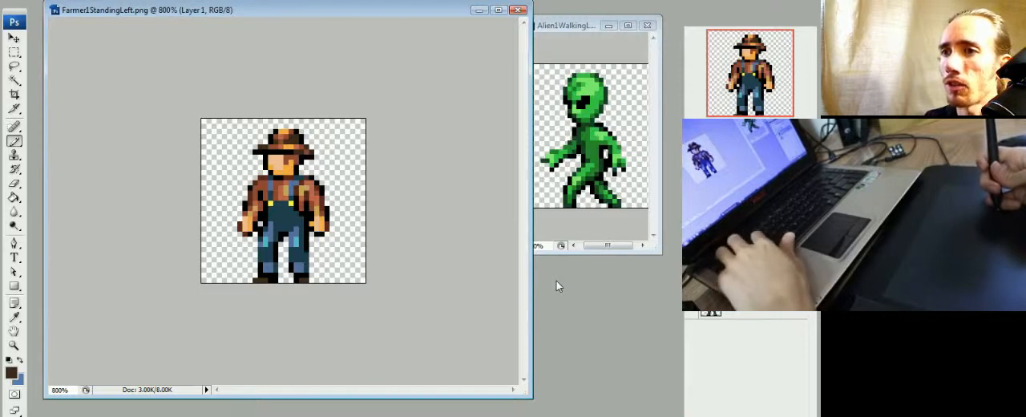
key("ctrl+shift+s")
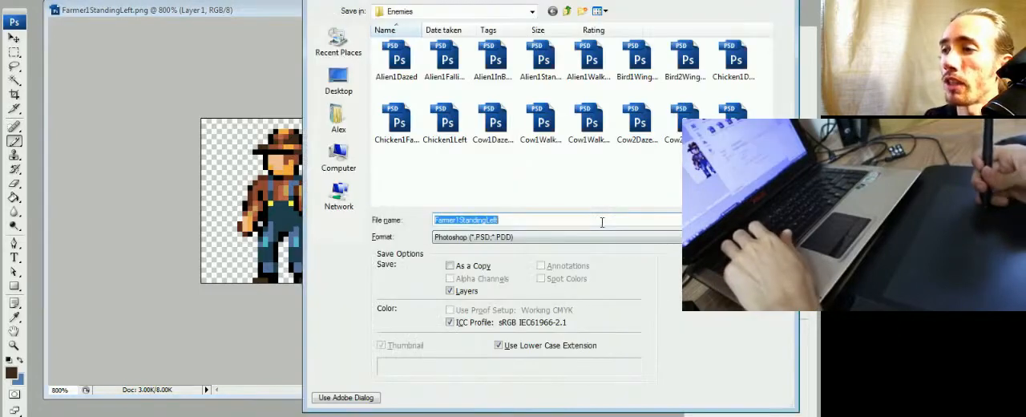
left_click(542, 238)
left_click(539, 241)
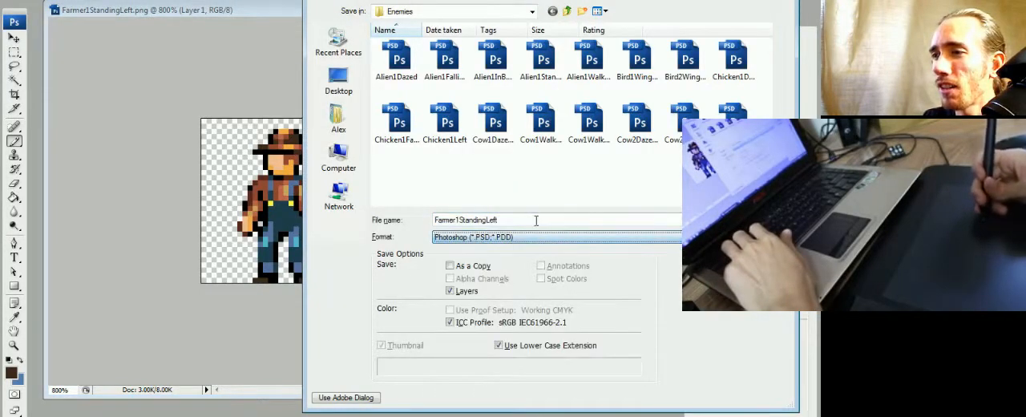
left_click(746, 220)
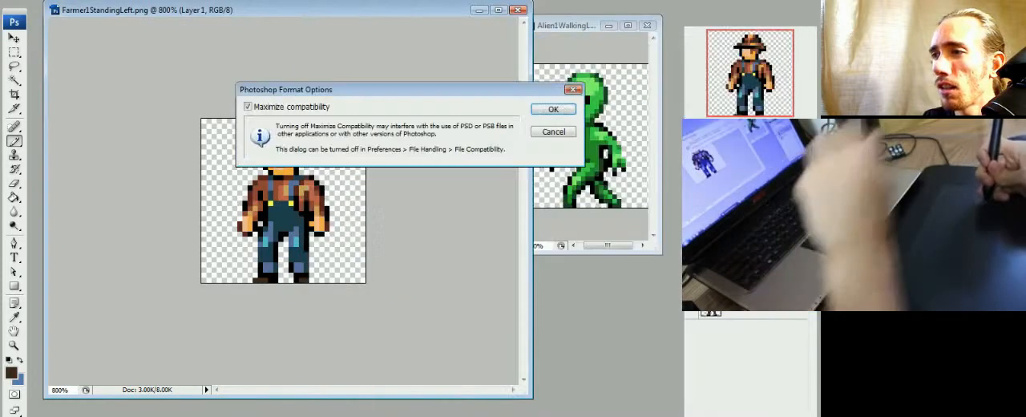
left_click(553, 109)
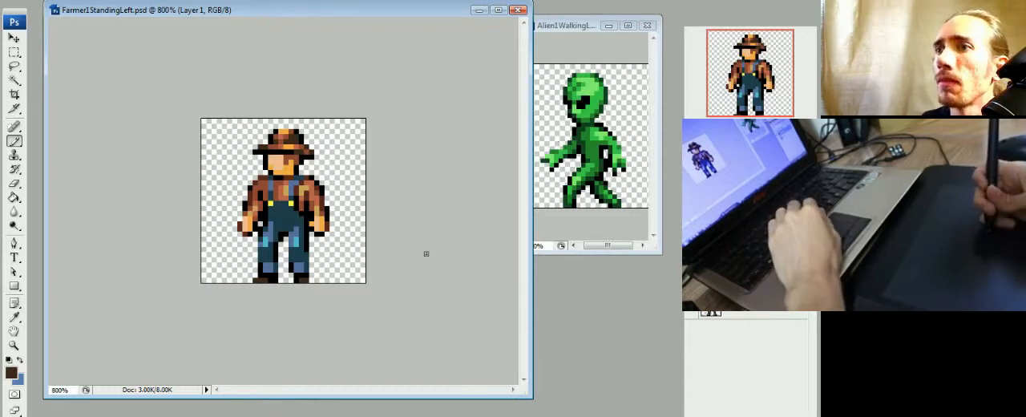
- Examine the whole farmer sprite at magnifications between 700% and 1200% to judge its shading and readability
key("ctrl+minus")
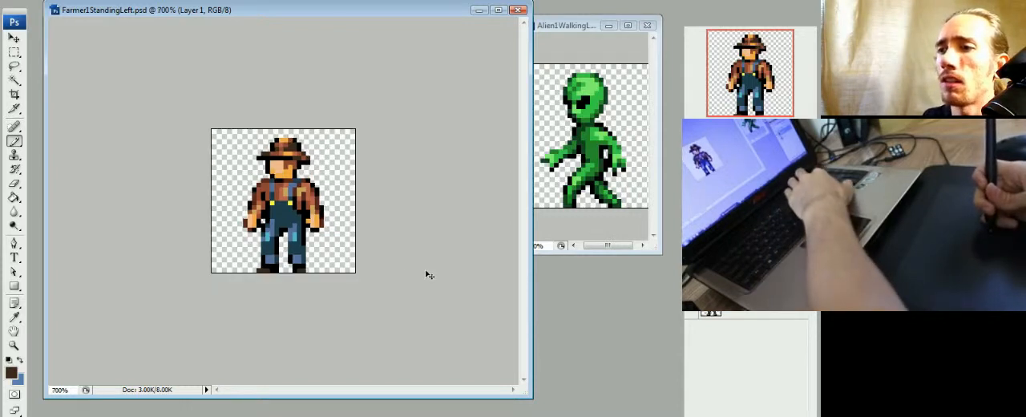
key("ctrl+plus")
key("ctrl+plus")
key("ctrl+minus")
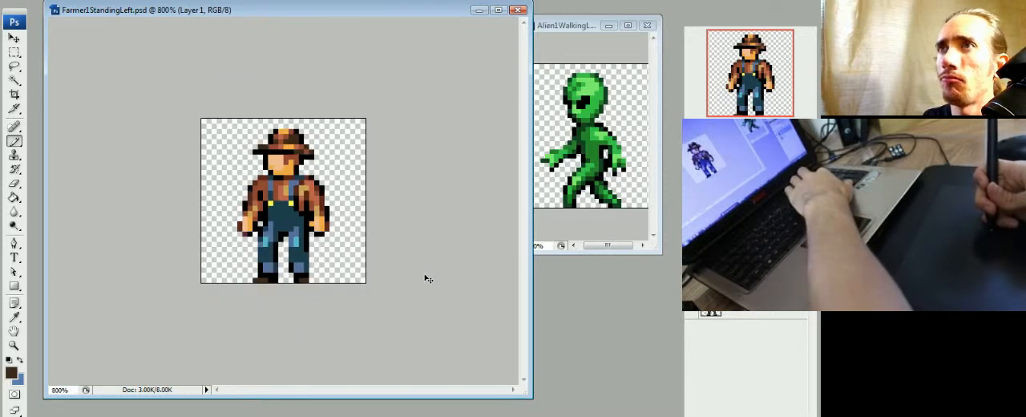
key("ctrl+minus")
key("ctrl+plus")
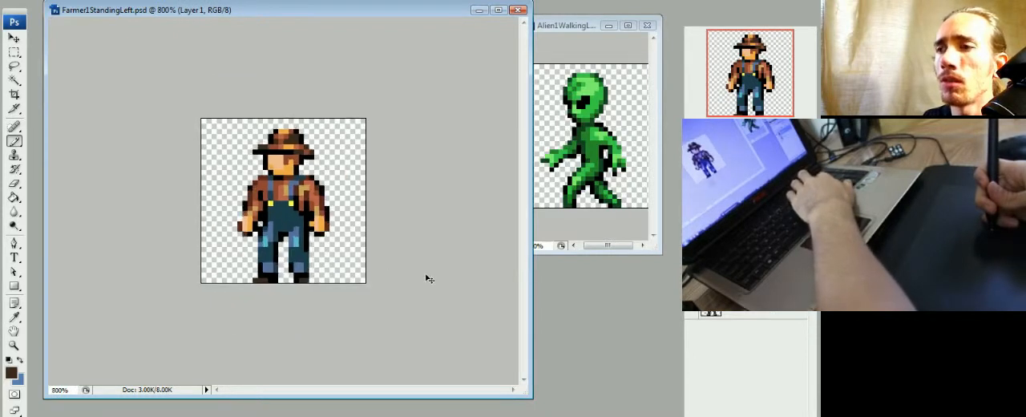
key("ctrl+plus")
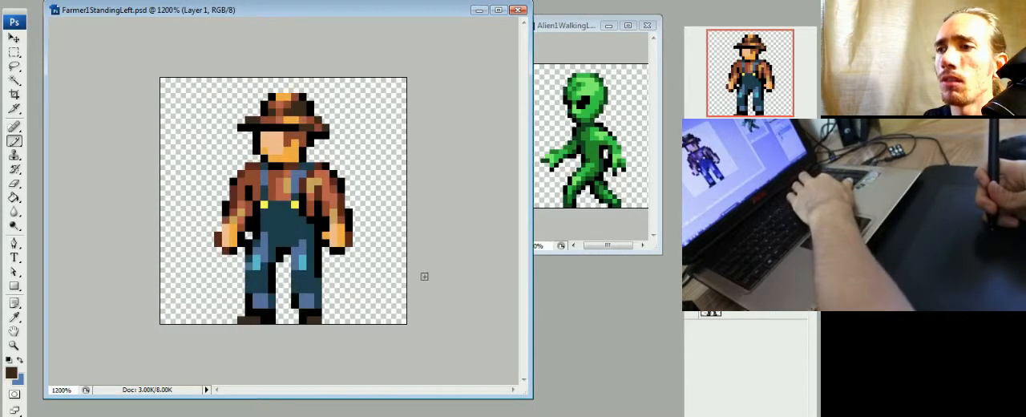
key("ctrl+minus")
key("ctrl+minus")
key("ctrl+plus")
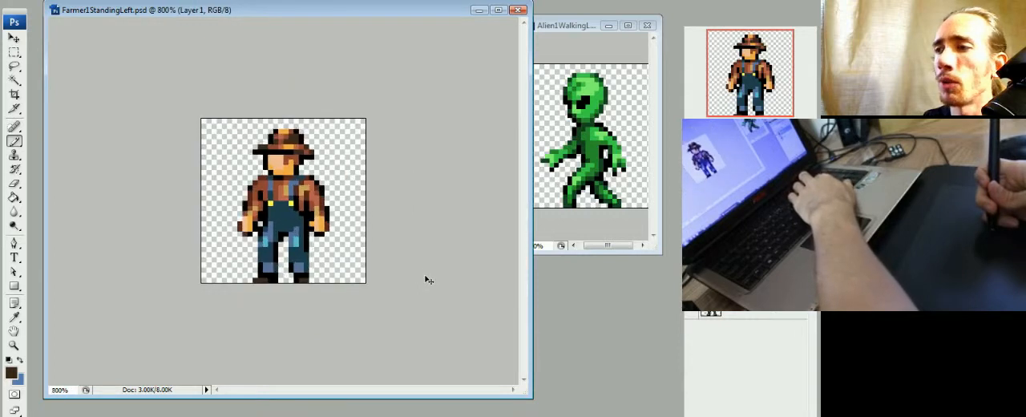
key("ctrl+plus")
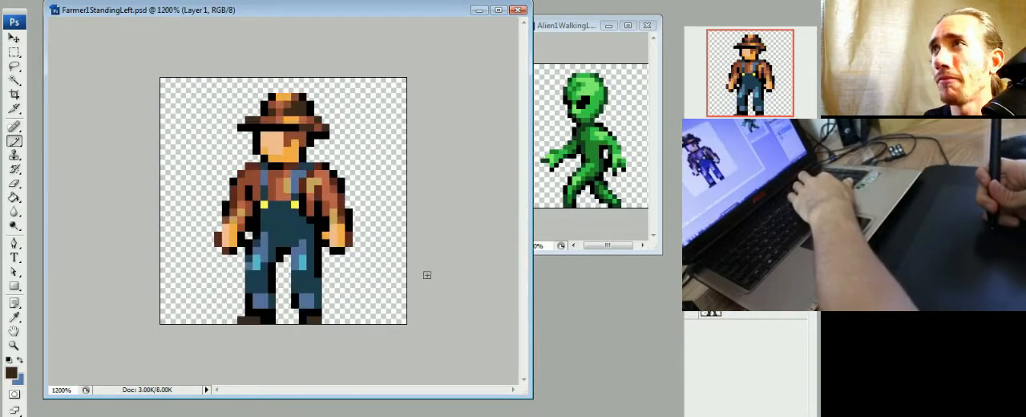
key("ctrl+minus")
key("ctrl+plus")
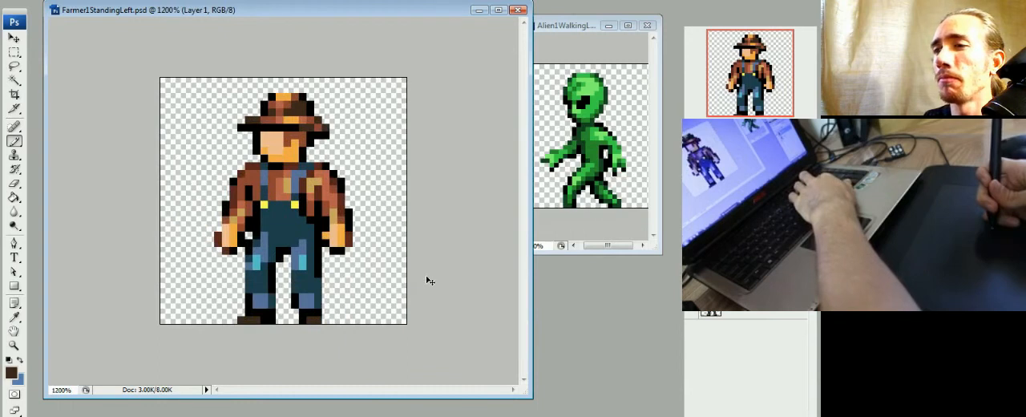